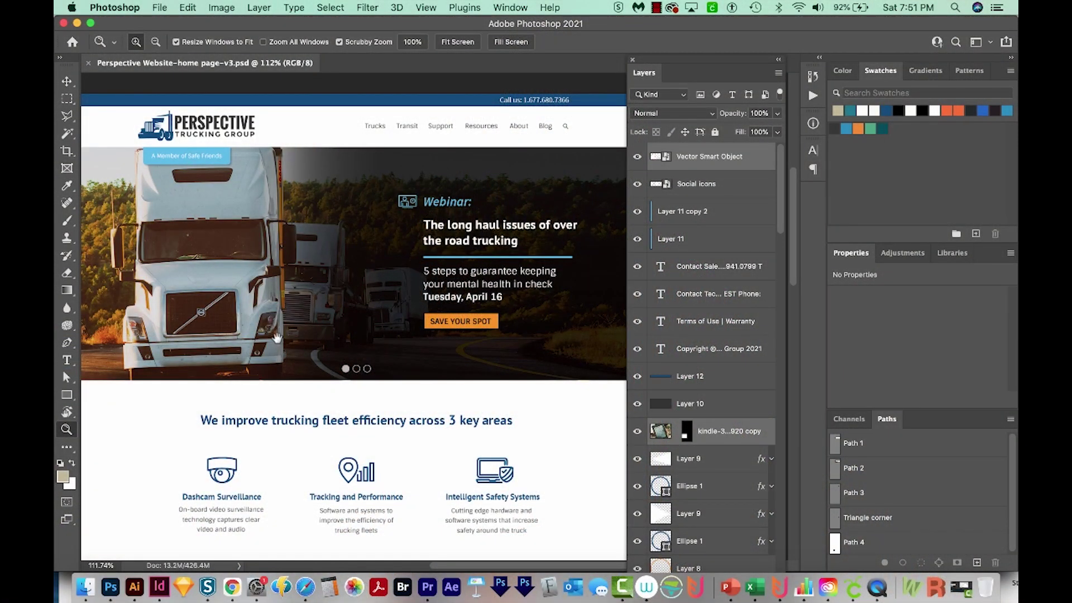
Step: Look over the home page design from its header down to the Download our guide section
left_click_drag(277, 338, 294, 325)
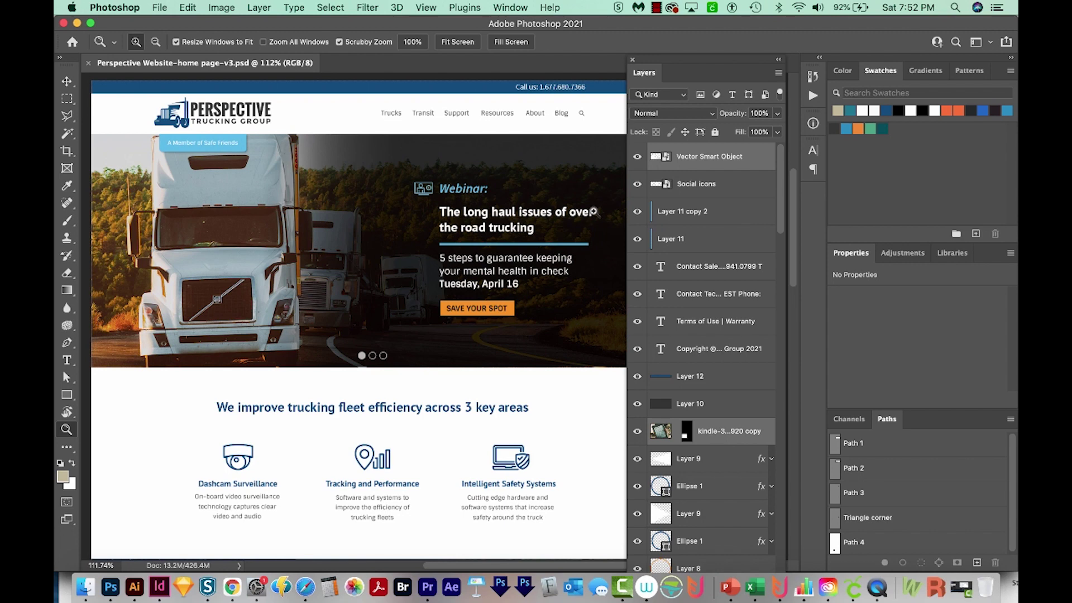
scroll(574, 151, "right", 3)
scroll(574, 150, "up", 1)
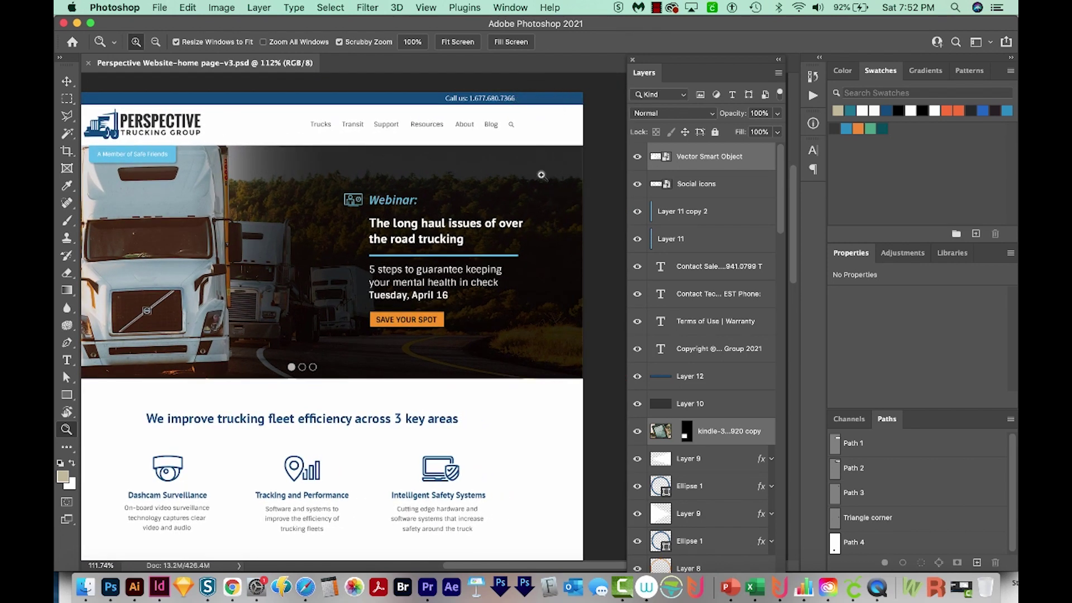
left_click_drag(526, 400, 525, 179)
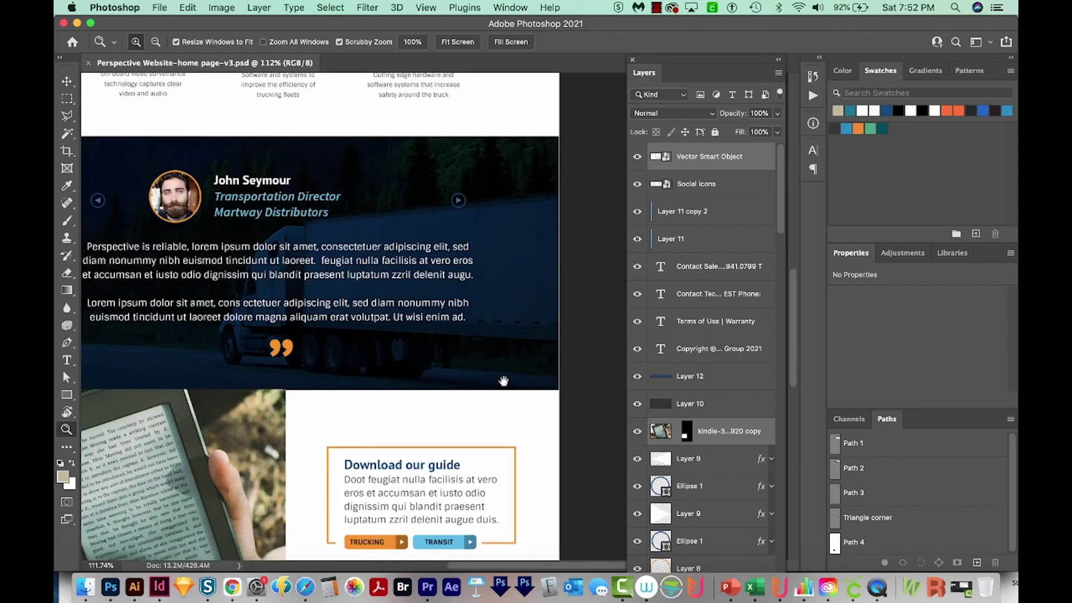
key("super+minus")
key("super+minus")
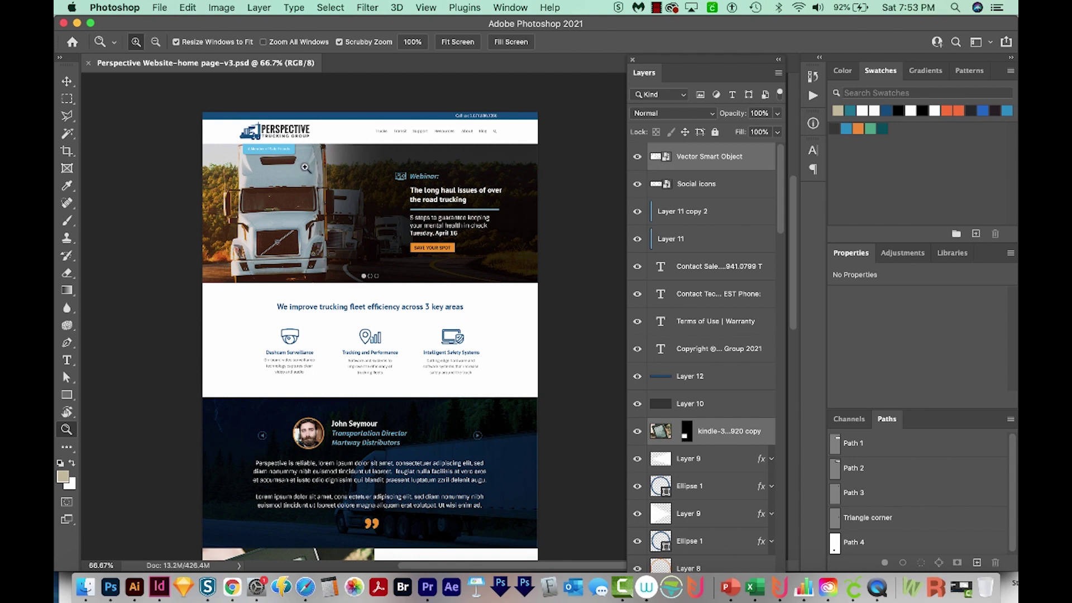
Step: Fill a rectangular selection about 1311 by 602 px over the hero image with the tan foreground colour on a new layer
key("m")
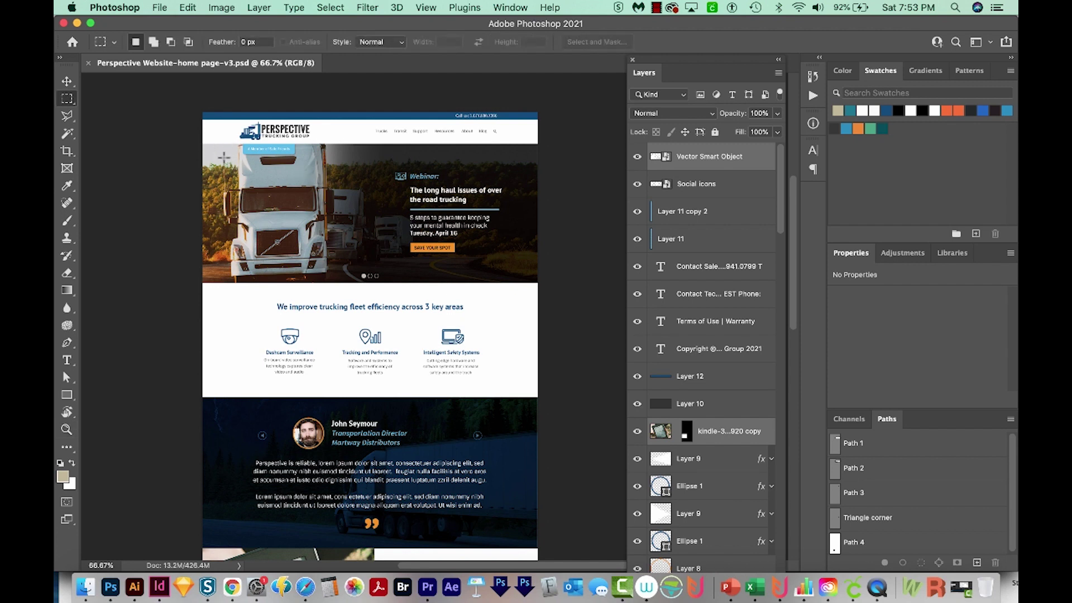
left_click_drag(223, 151, 517, 286)
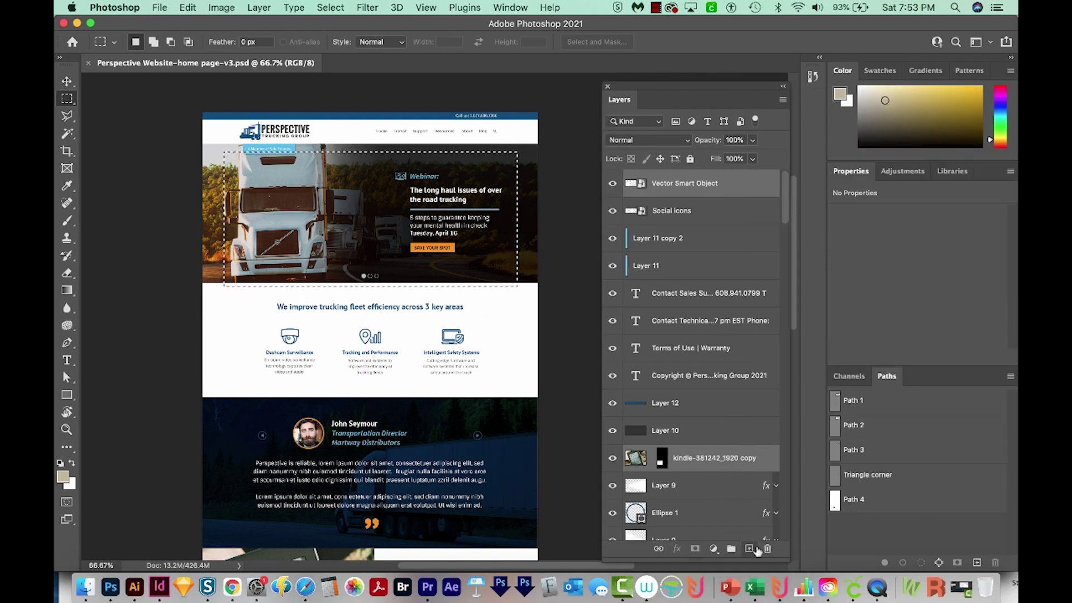
left_click(749, 549)
key("alt+BackSpace")
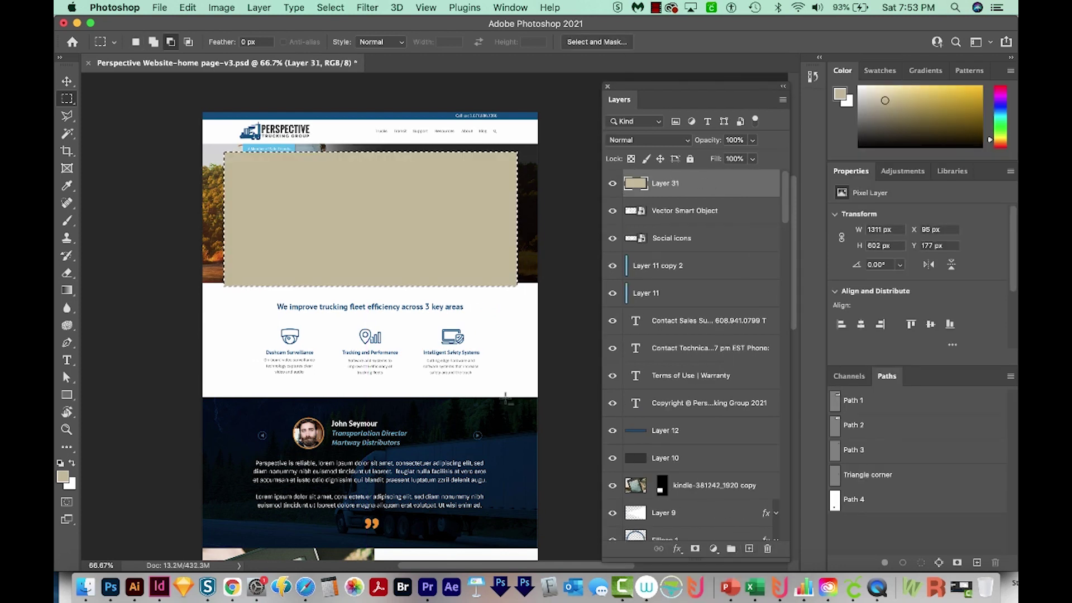
Step: Centre the tan rectangle horizontally on the whole canvas
key("super+a")
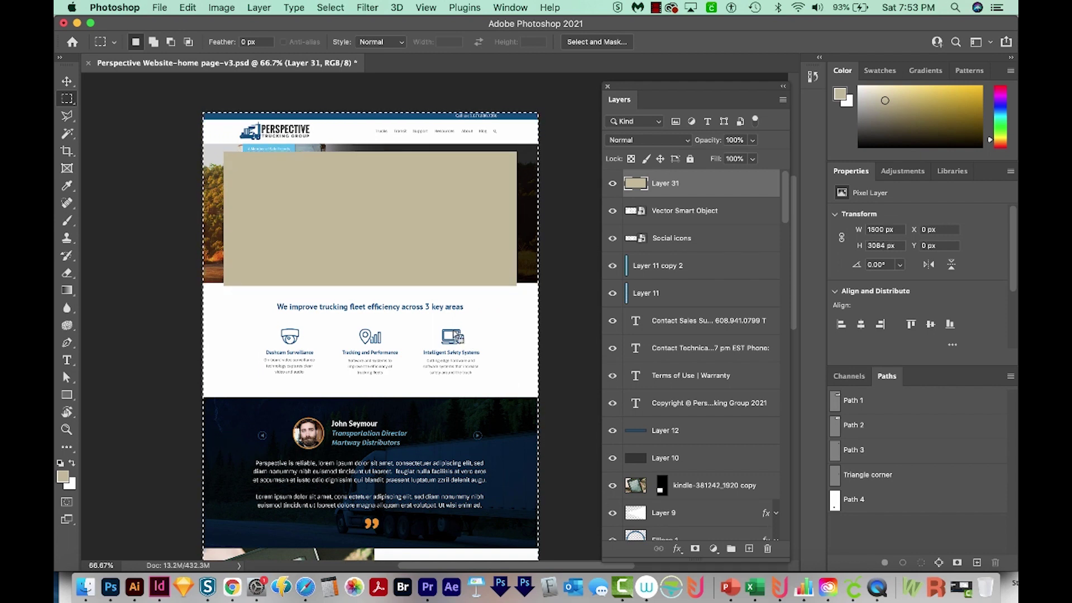
key("v")
left_click(348, 42)
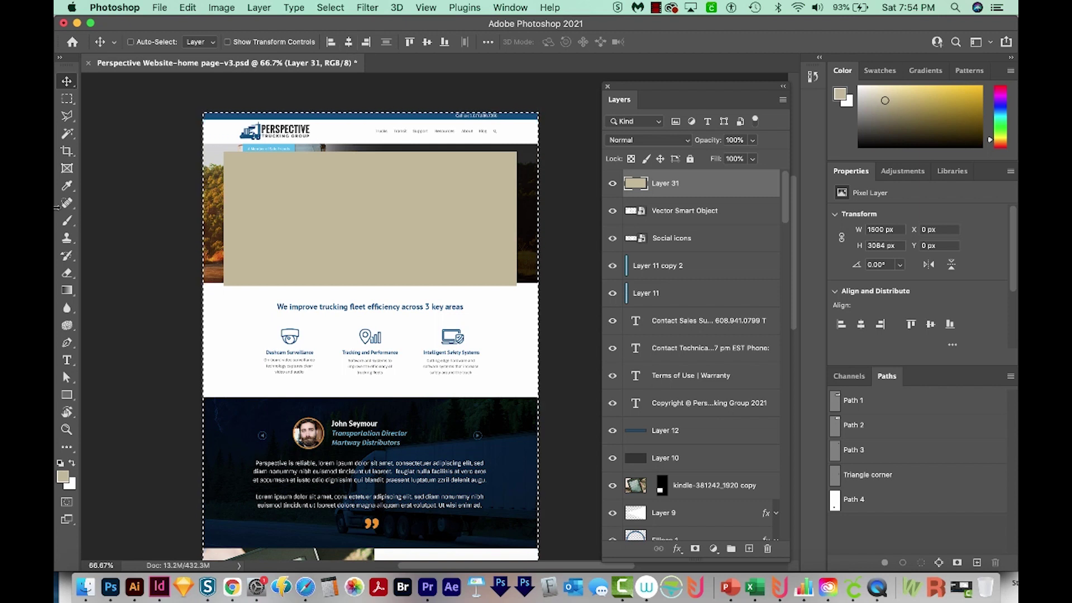
Step: Show the rulers and place vertical guides along the two side edges of the tan rectangle
key("super+r")
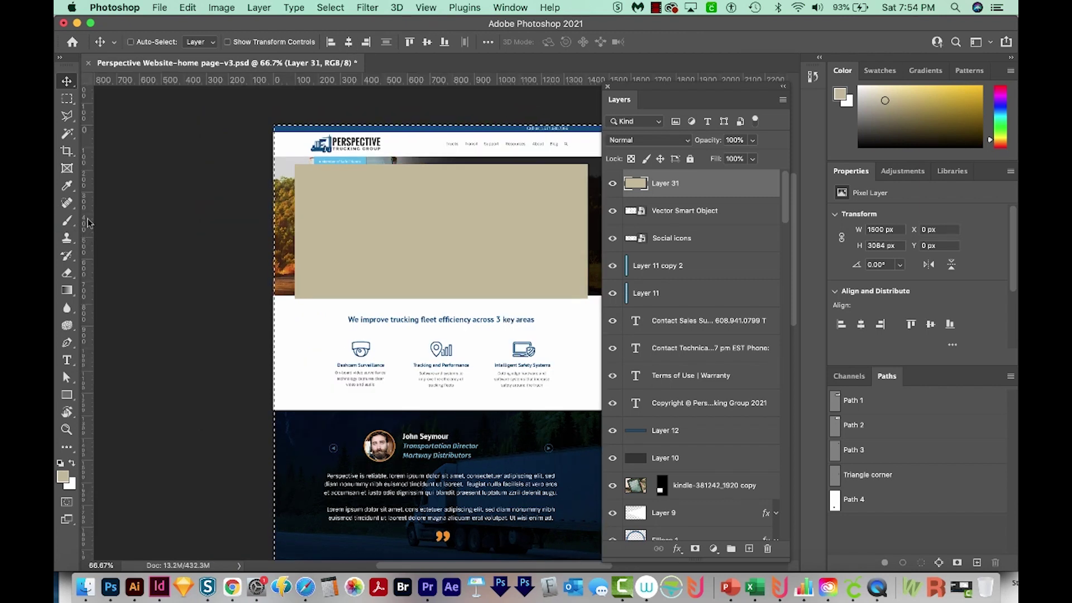
left_click_drag(87, 224, 294, 216)
left_click_drag(86, 291, 587, 257)
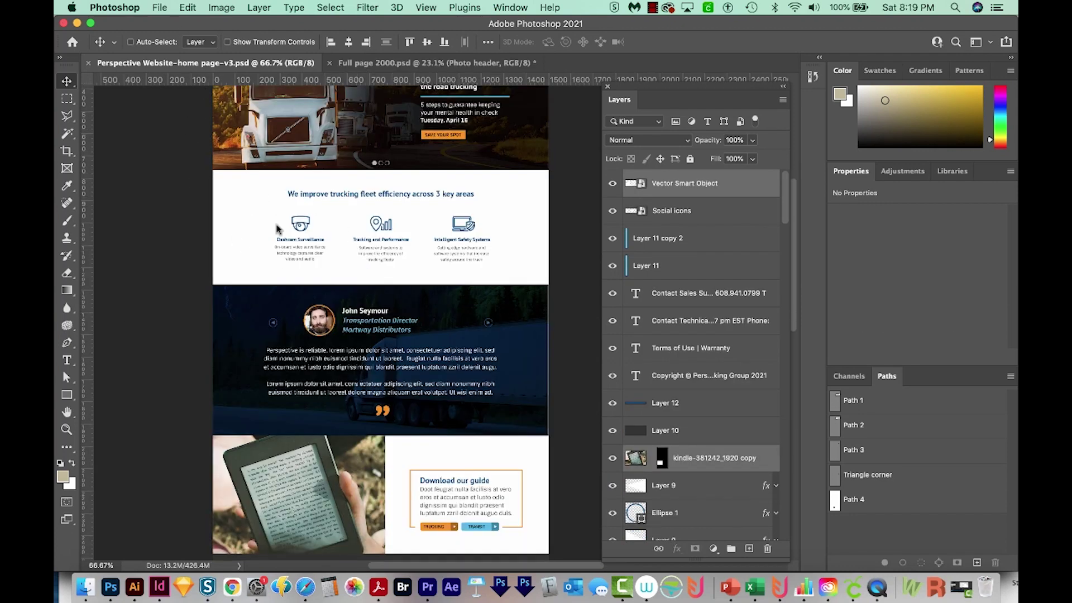
Step: Save the home page document as a separate copy with "orig" in its file name
left_click(159, 8)
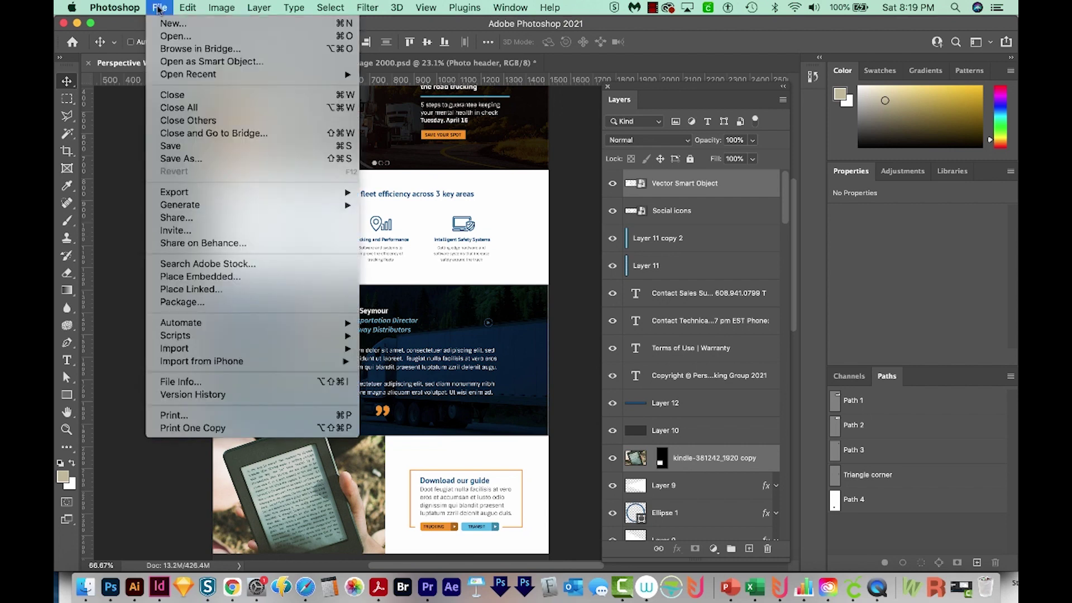
left_click(193, 158)
left_click(619, 51)
type("orig")
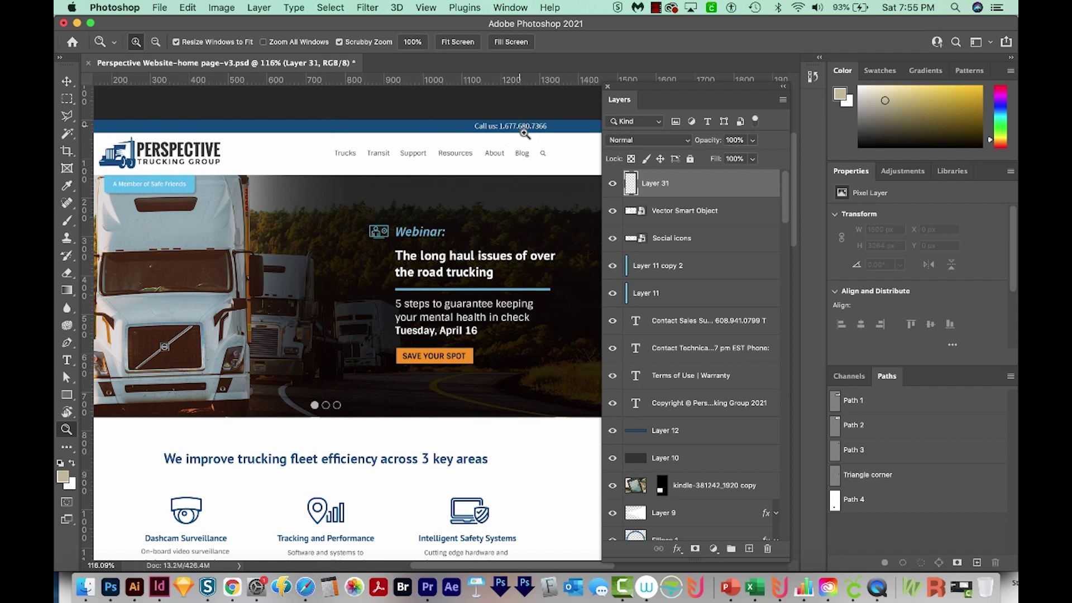
Step: Examine the search icon in the header navigation at high magnification and return to a 100% view of the page
left_click_drag(540, 159, 648, 115)
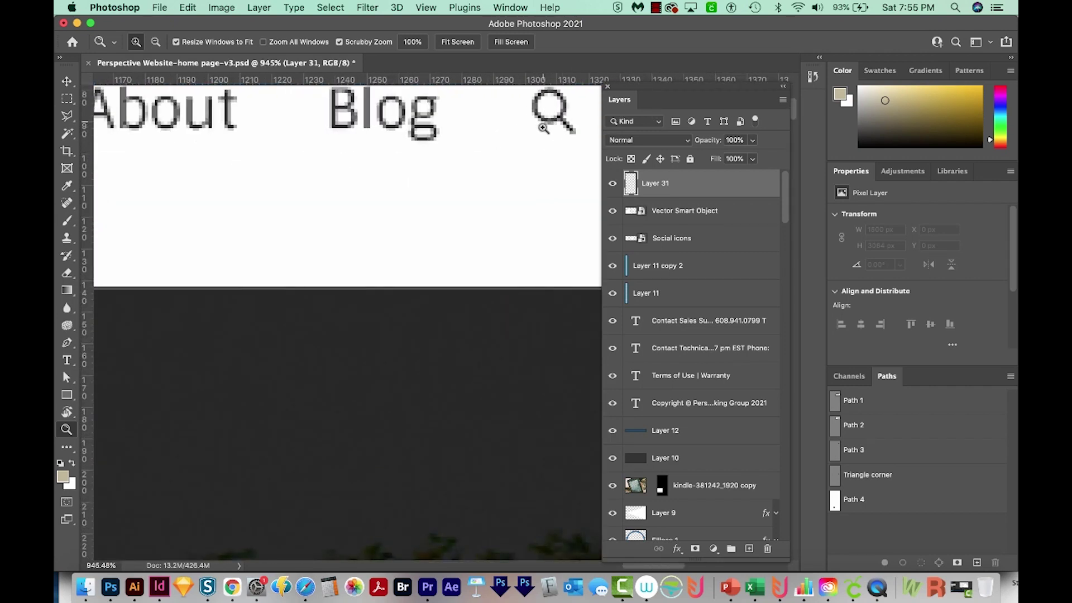
key("super+minus")
key("super+minus")
key("super+minus")
key("super+minus")
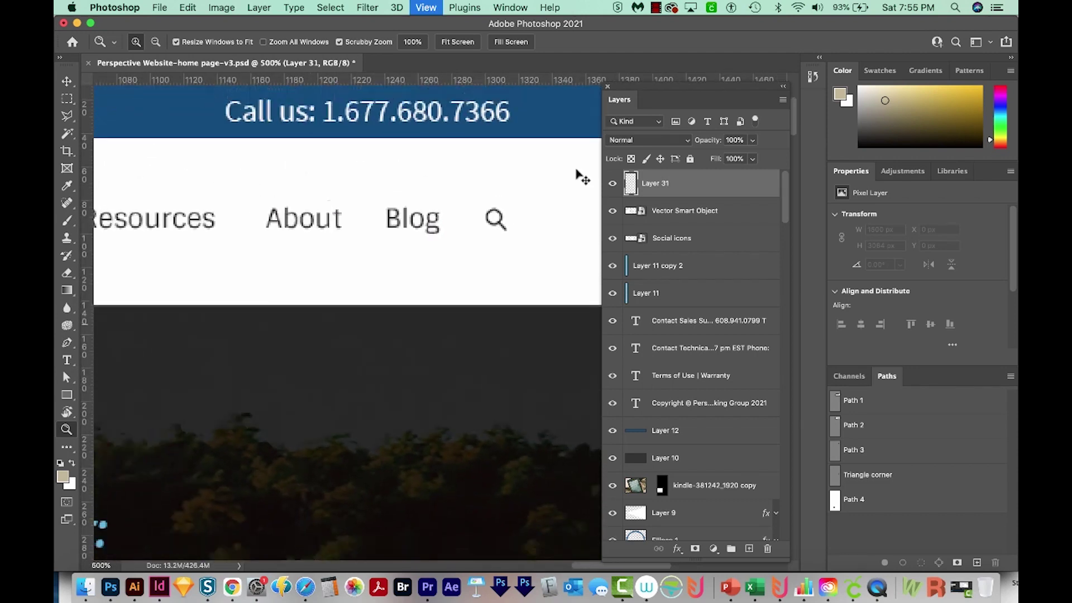
key("super+minus")
key("super+minus")
key("super+minus")
key("super+minus")
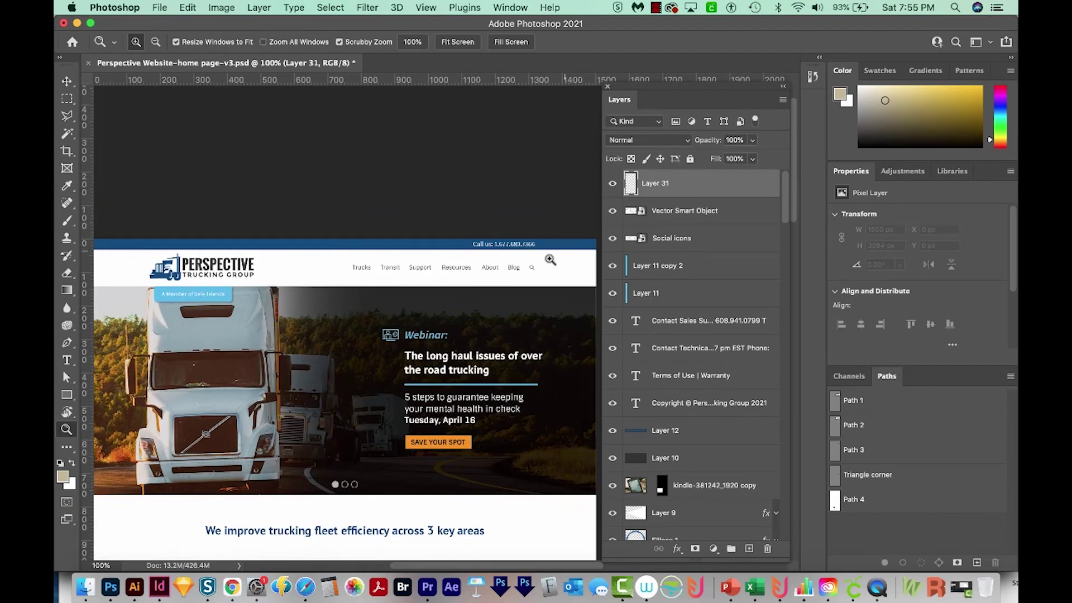
scroll(349, 319, "down", 3)
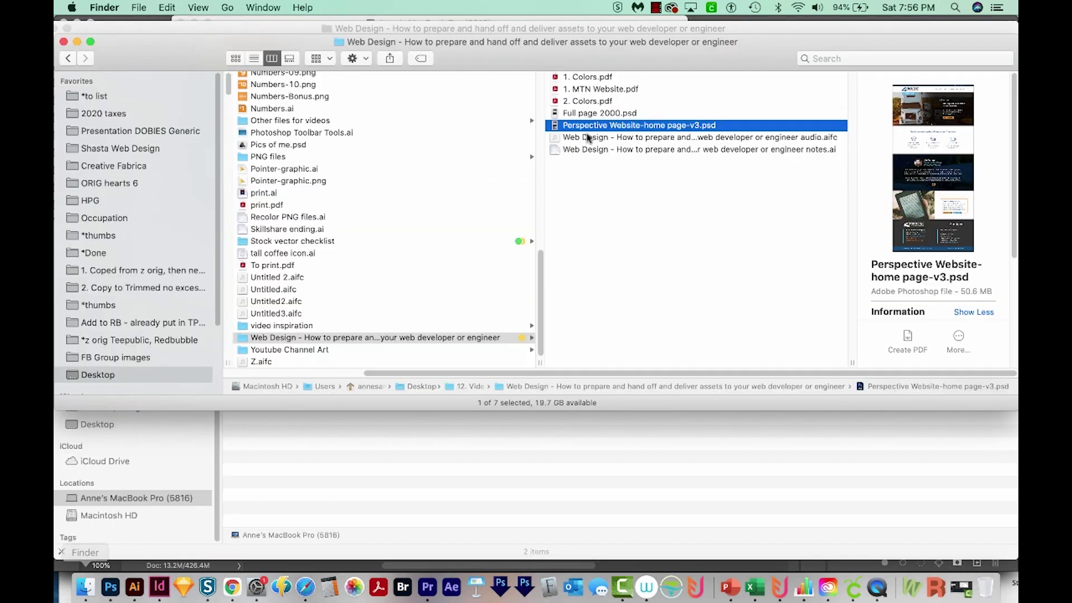
Step: Switch to Finder and open Full page 2000.psd from the web design handoff folder
left_click(639, 192)
left_click(643, 113)
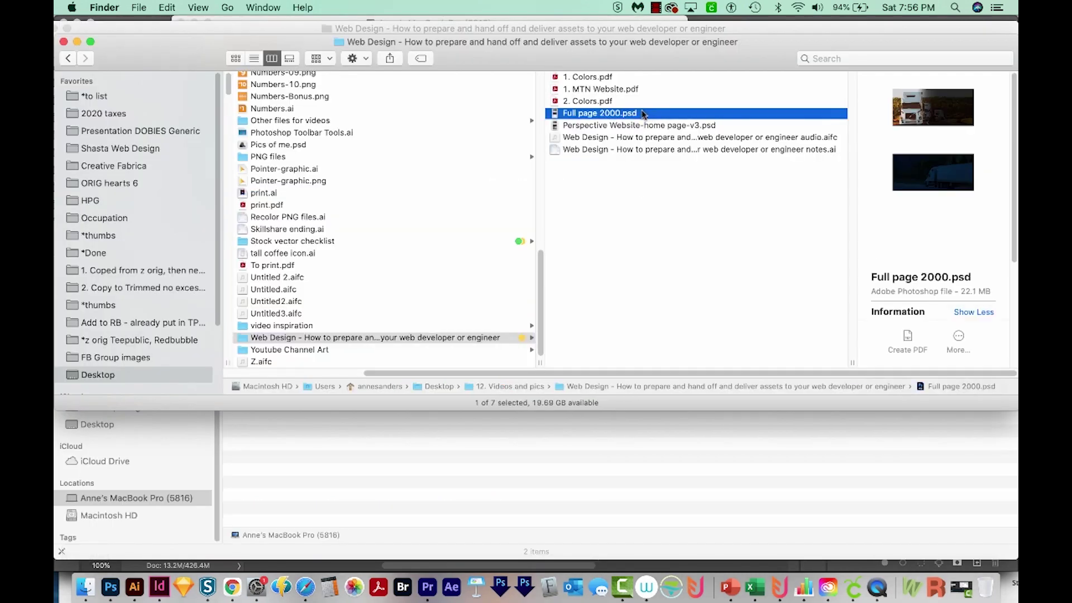
double_click(642, 113)
Step: Resize the full page image to 3000 by 6168 pixels, keeping its proportions and resampling on
scroll(357, 290, "up", 3)
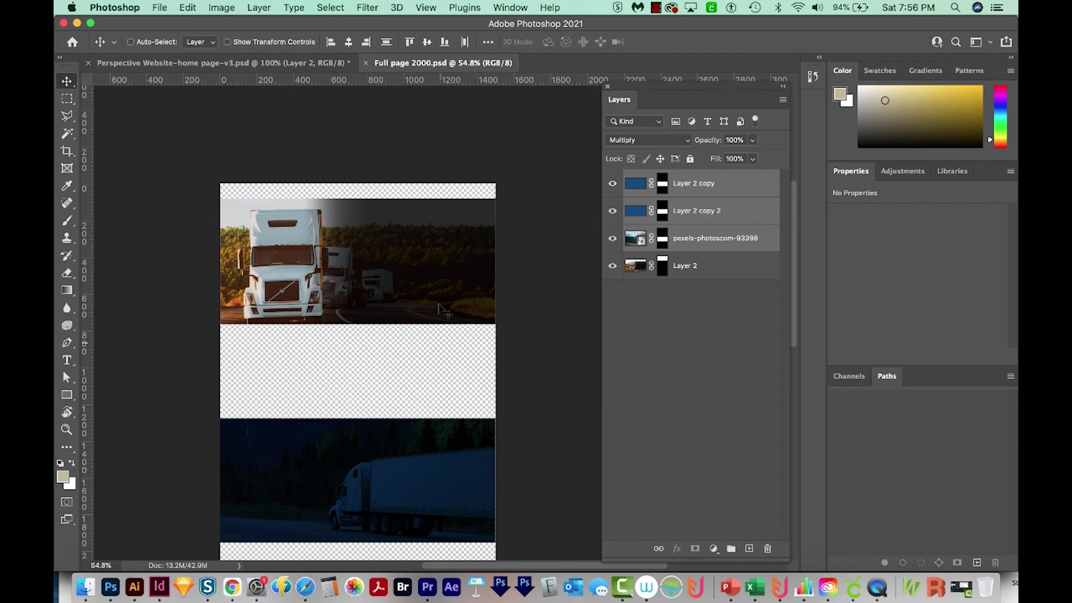
key("space")
key("super+alt+i")
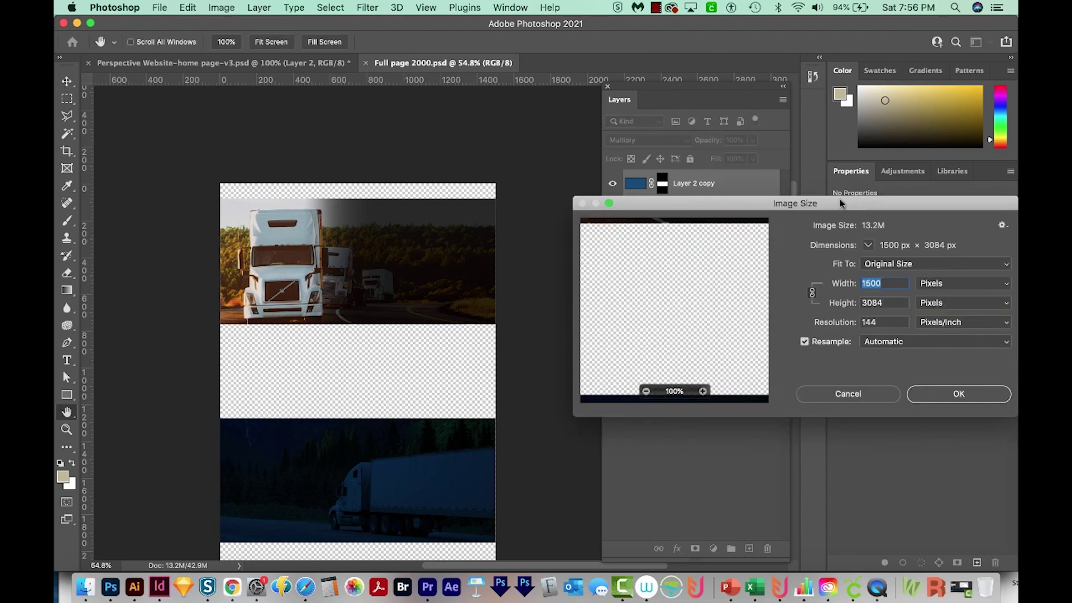
type("3000")
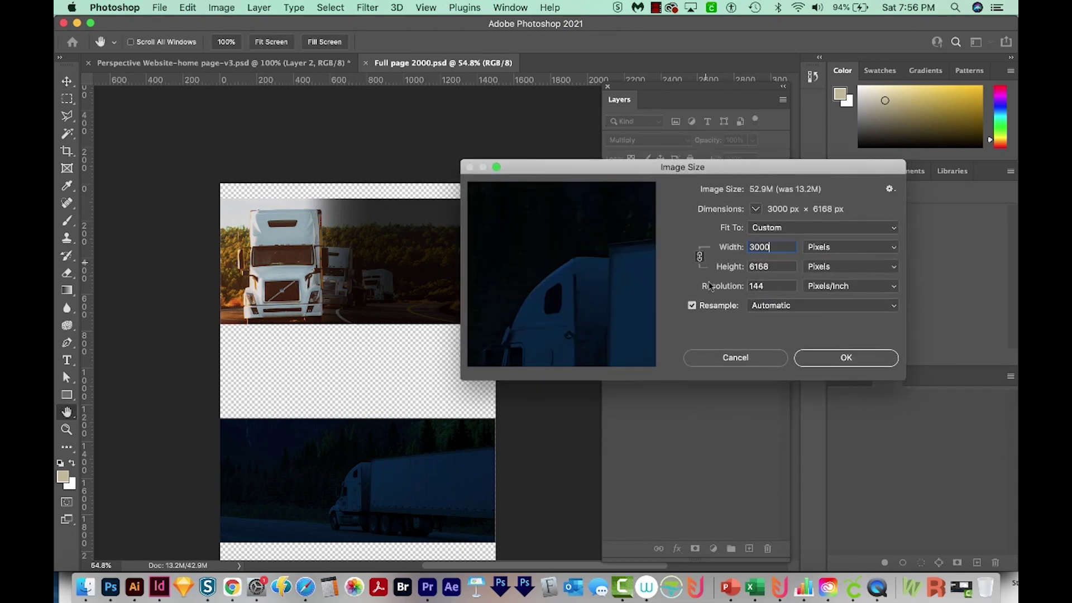
left_click(854, 360)
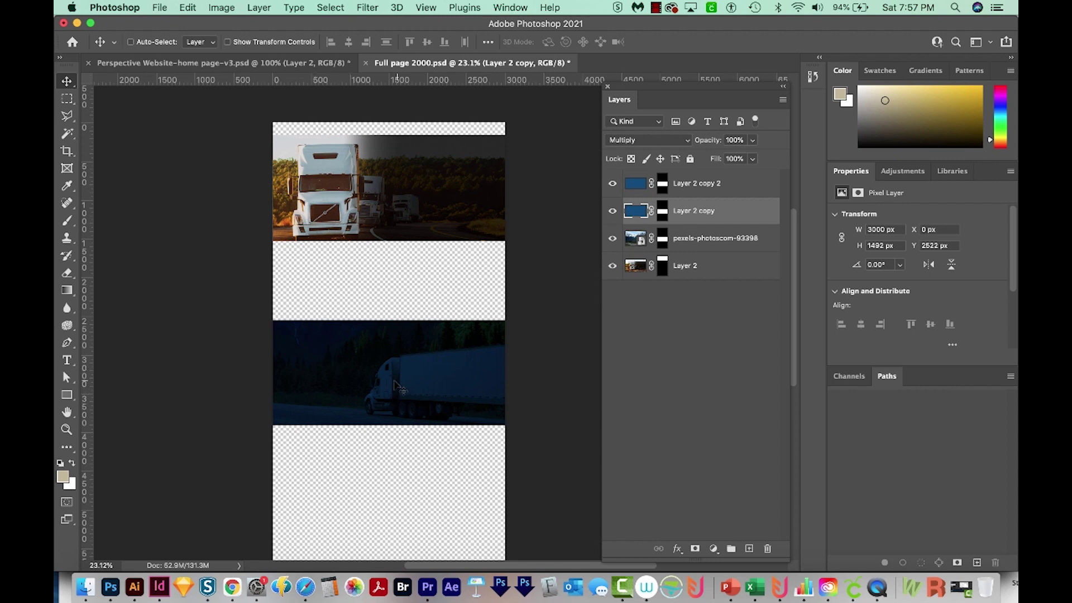
Step: Merge Layer 2 copy 2, Layer 2 copy and pexels-photoscom-93398 into one layer, and select the masked Layer 2
left_click(695, 187, "shift")
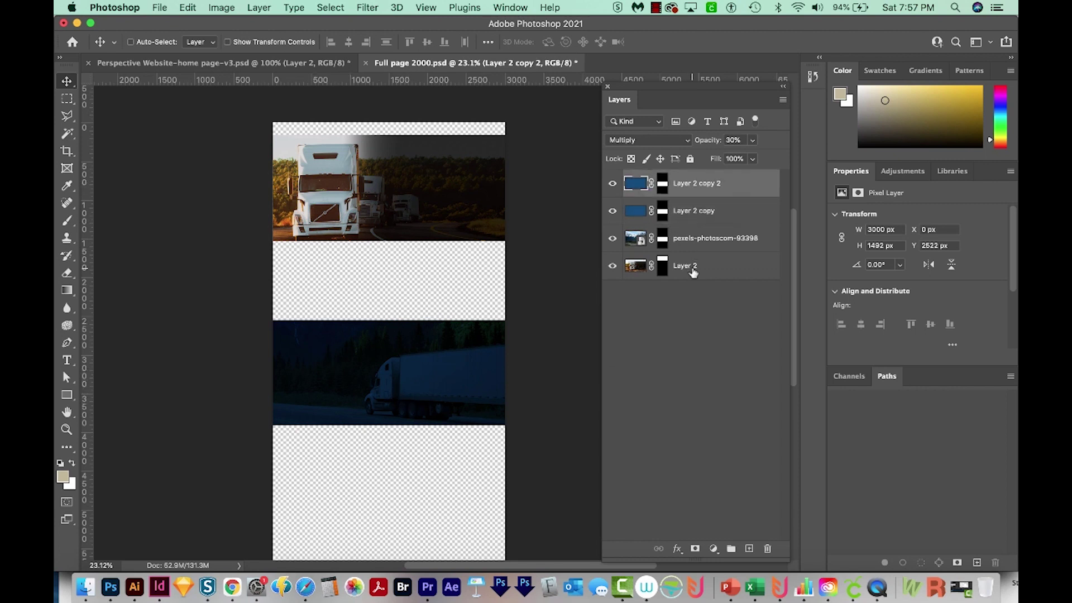
left_click(695, 241, "shift")
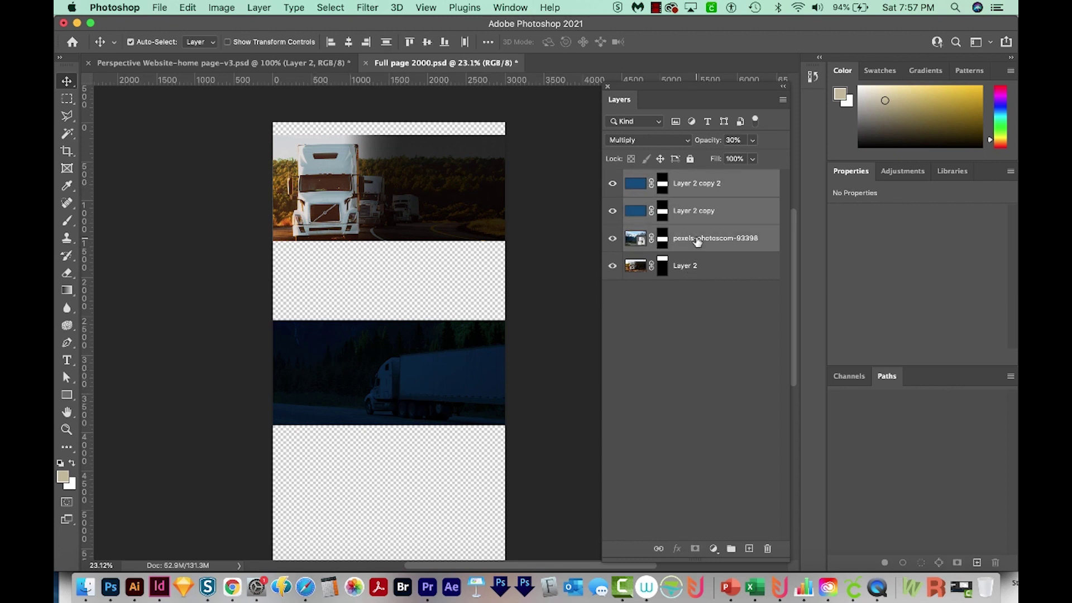
key("super+e")
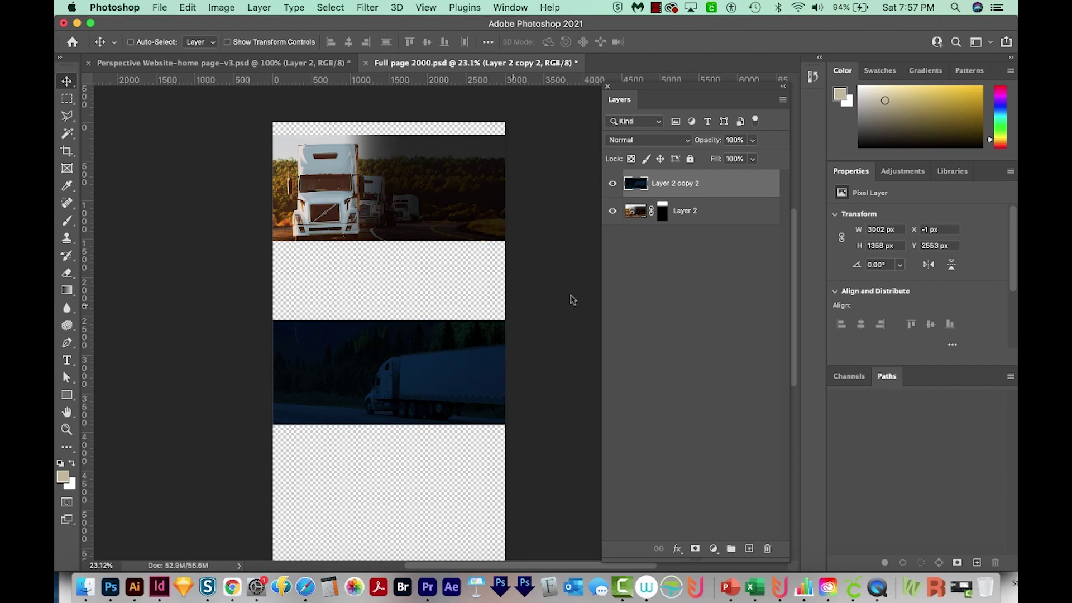
left_click(694, 208)
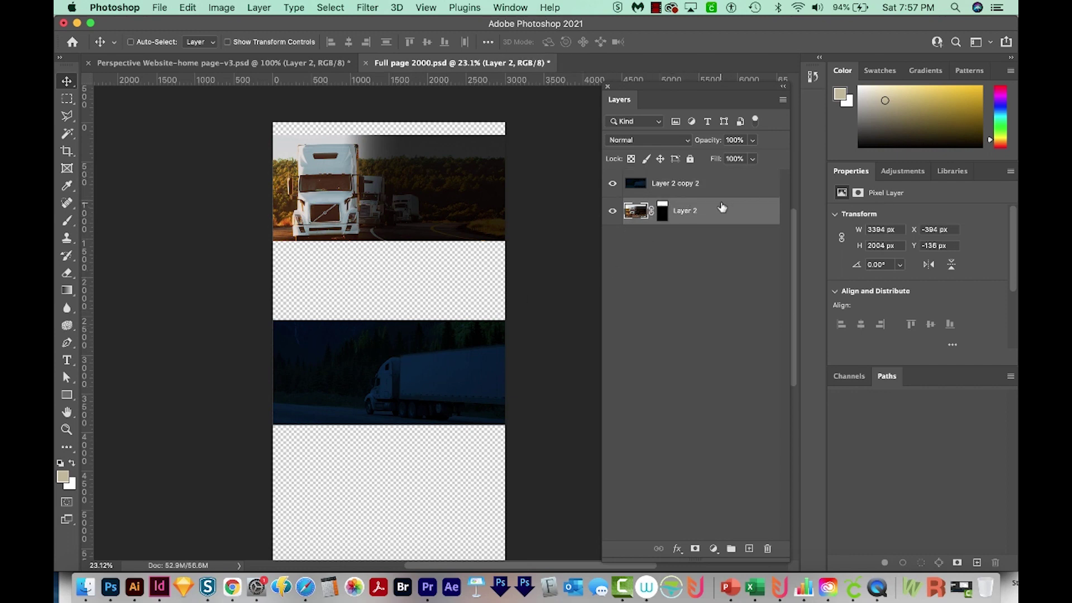
Step: In the Perspective Website home page document, rename the header search icon's layer as Icon Search
left_click(244, 64)
left_click_drag(486, 270, 480, 303)
left_click(172, 104, "super")
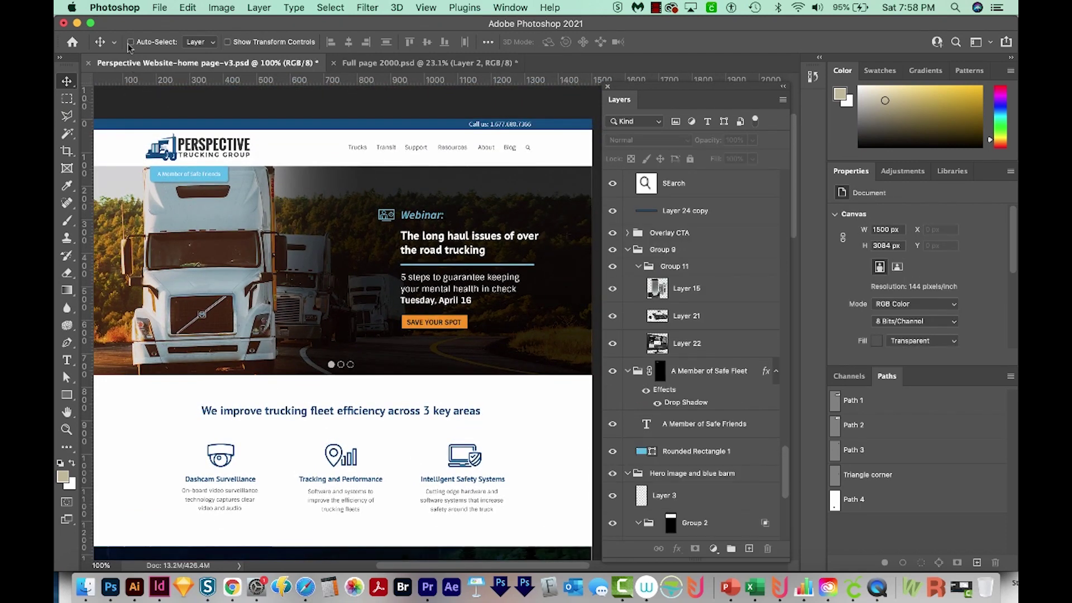
key("super")
left_click(527, 149)
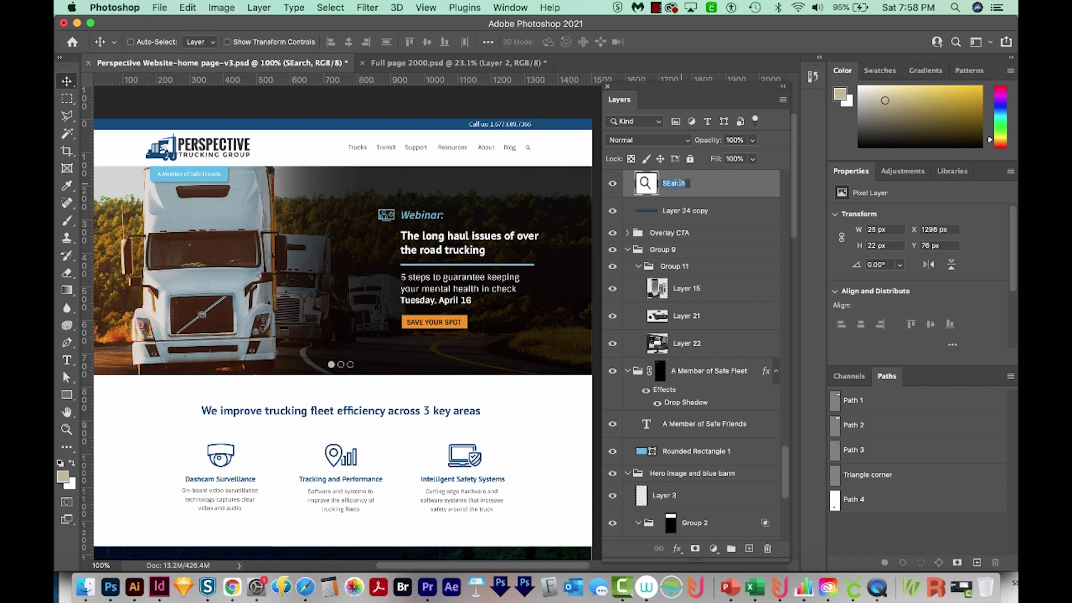
type("Search")
type("Icon")
key("Return")
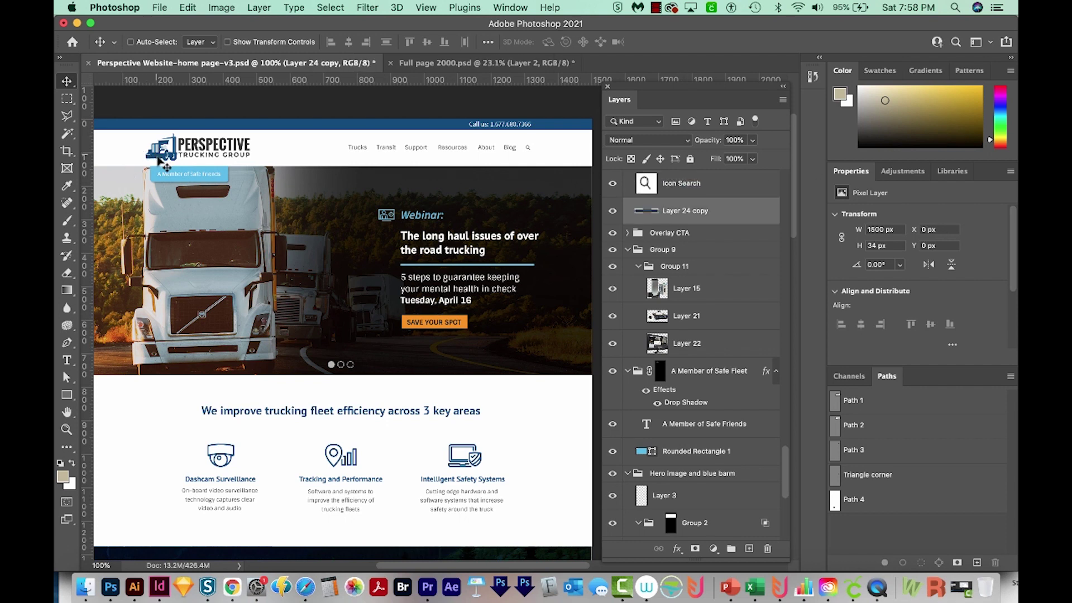
Step: Rename the header logo's smart object layer as Logo Perspective
left_click(159, 158, "super")
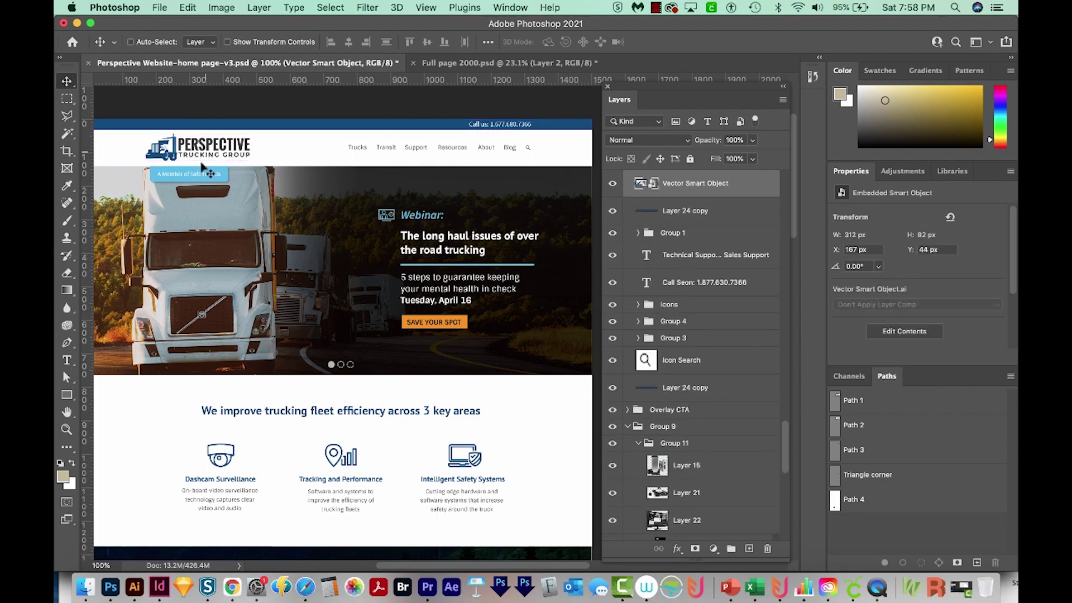
left_click_drag(253, 289, 258, 276)
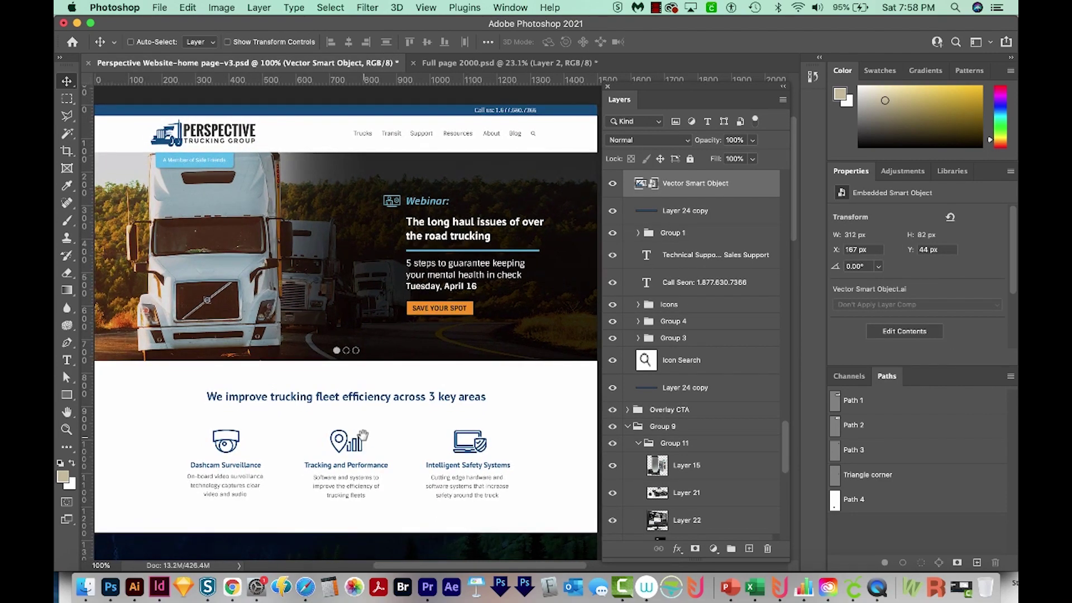
scroll(364, 391, "down", 10)
left_click_drag(349, 358, 359, 292)
key("BackSpace")
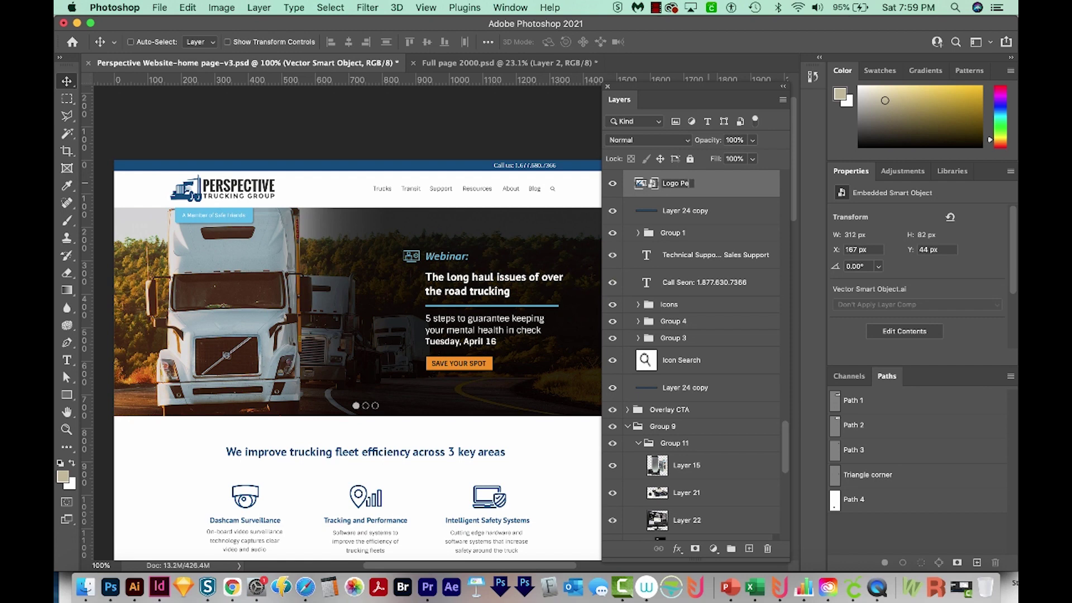
type("ve")
key("Return")
Step: Select the layers from the hero image down to the footer with one selection box and lock them
scroll(479, 211, "right", 5)
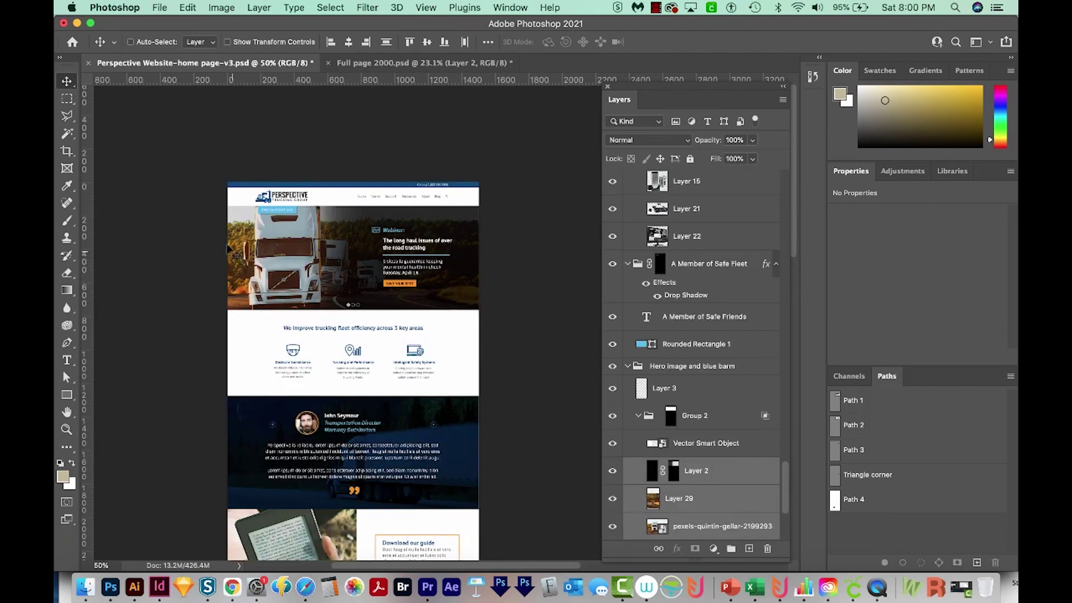
left_click_drag(209, 224, 518, 491)
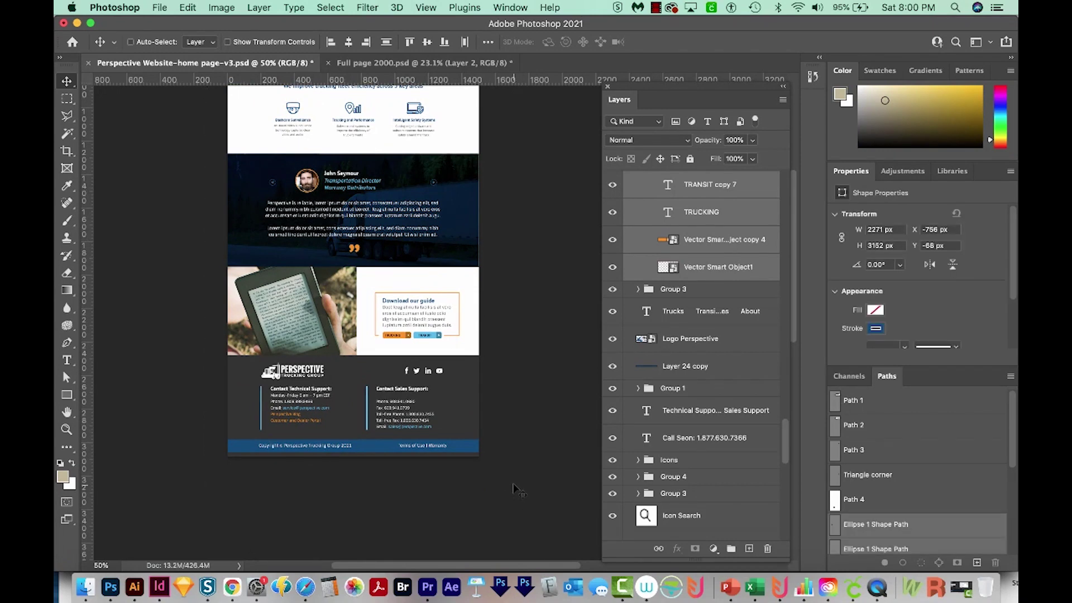
key("super+slash")
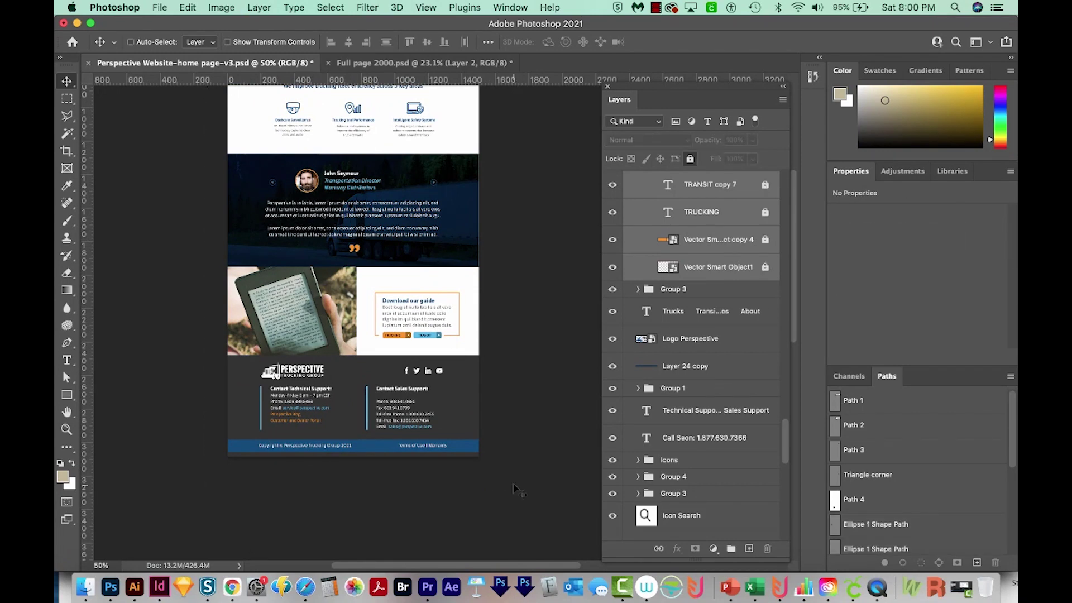
Step: Delete the header's navigation text, phone number and blue top bar together in one selection
scroll(391, 275, "up", 10)
scroll(414, 250, "down", 1)
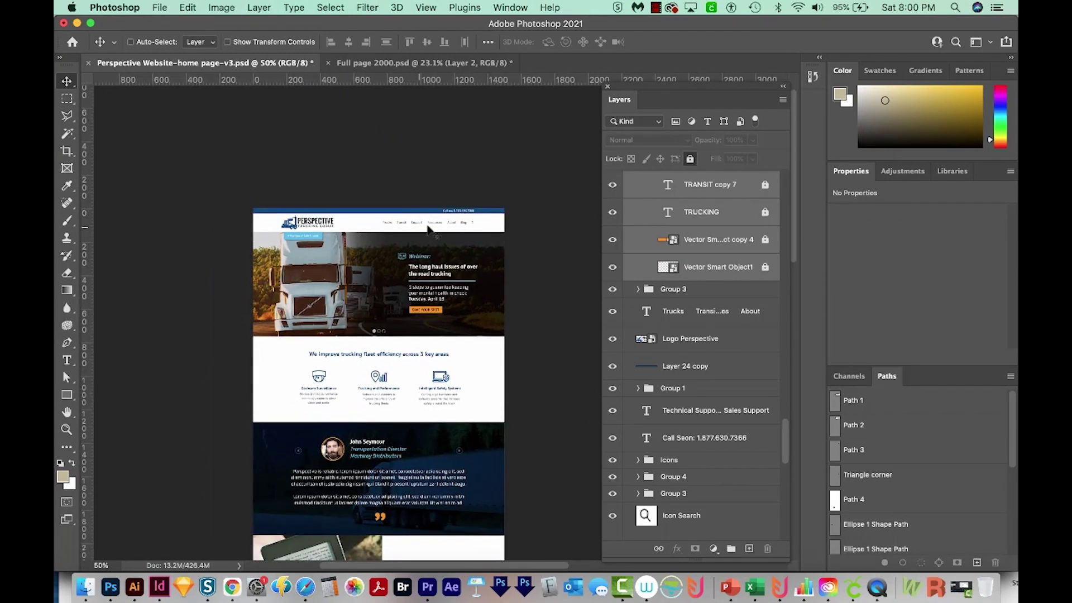
key("super+space")
left_click_drag(412, 286, 463, 286)
left_click_drag(331, 115, 525, 156)
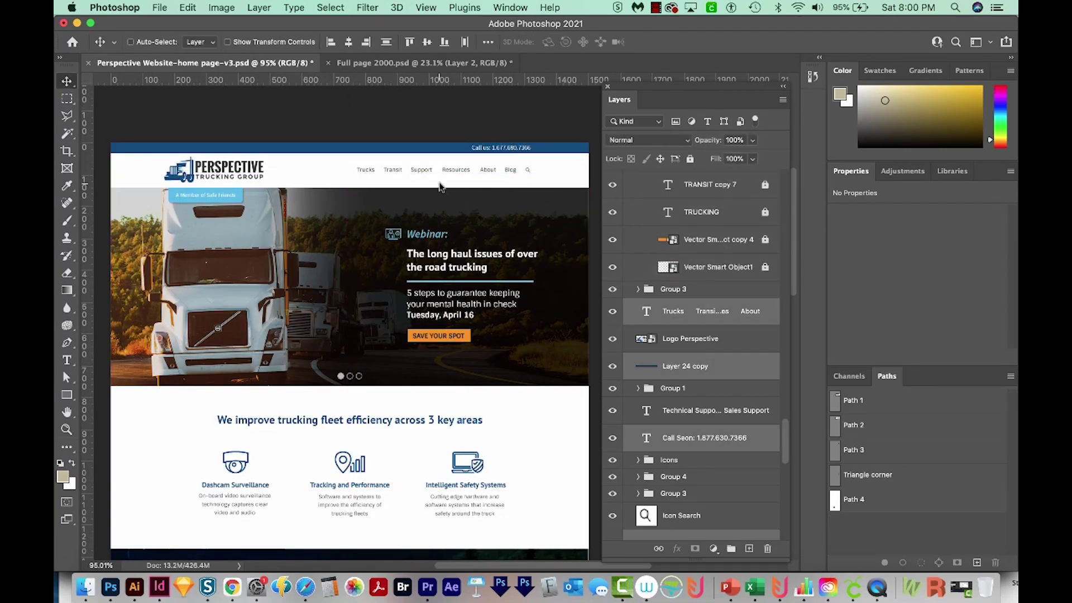
key("Delete")
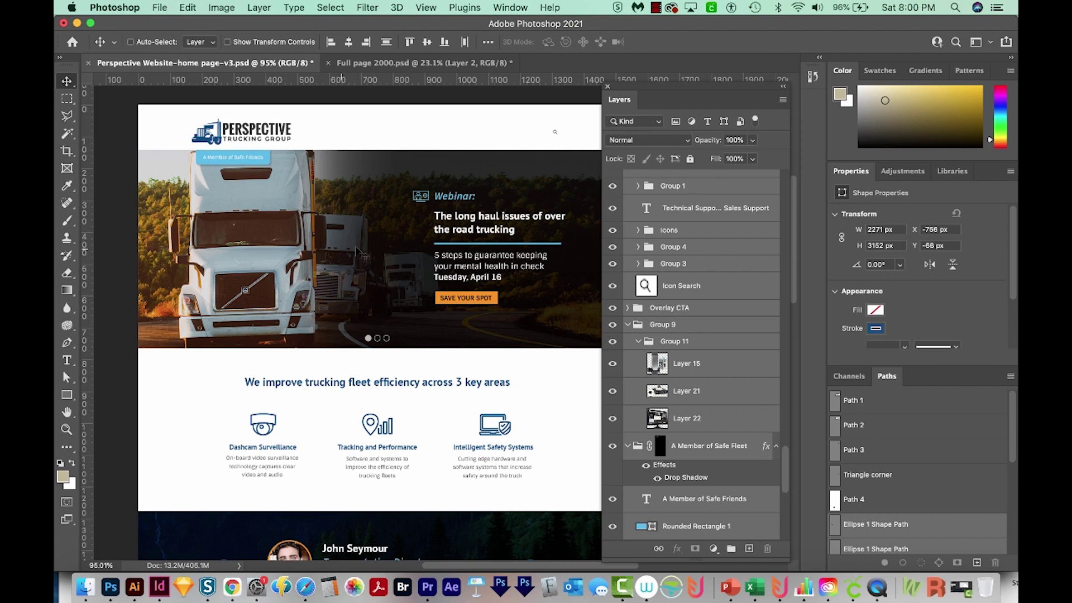
Step: Find the layer of the blue icon beside the Webinar heading and rename it Icon webinar
scroll(358, 250, "right", 3)
scroll(358, 250, "up", 1)
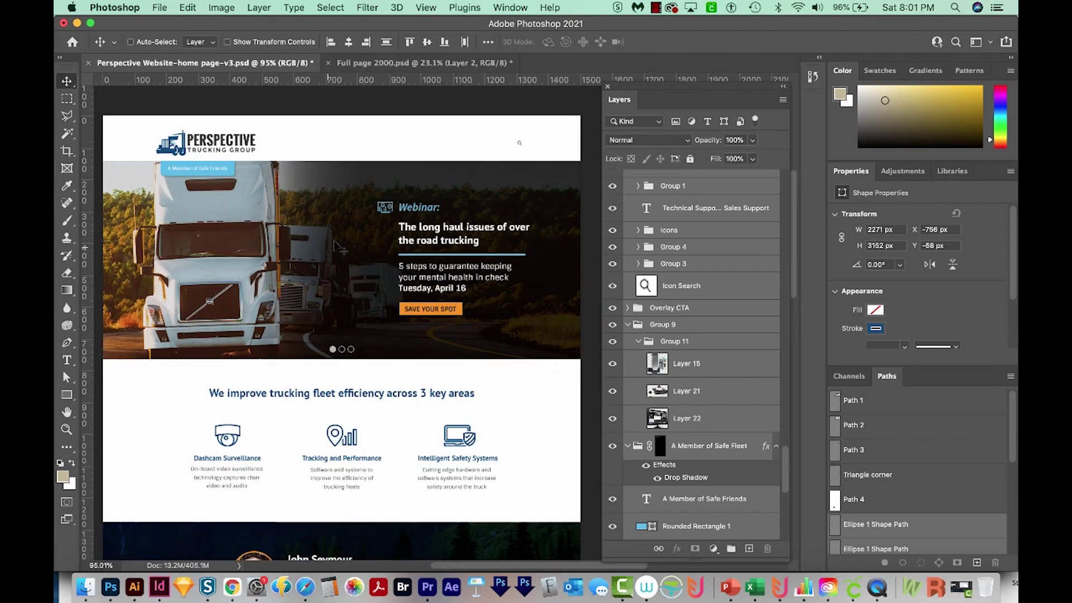
right_click(389, 218)
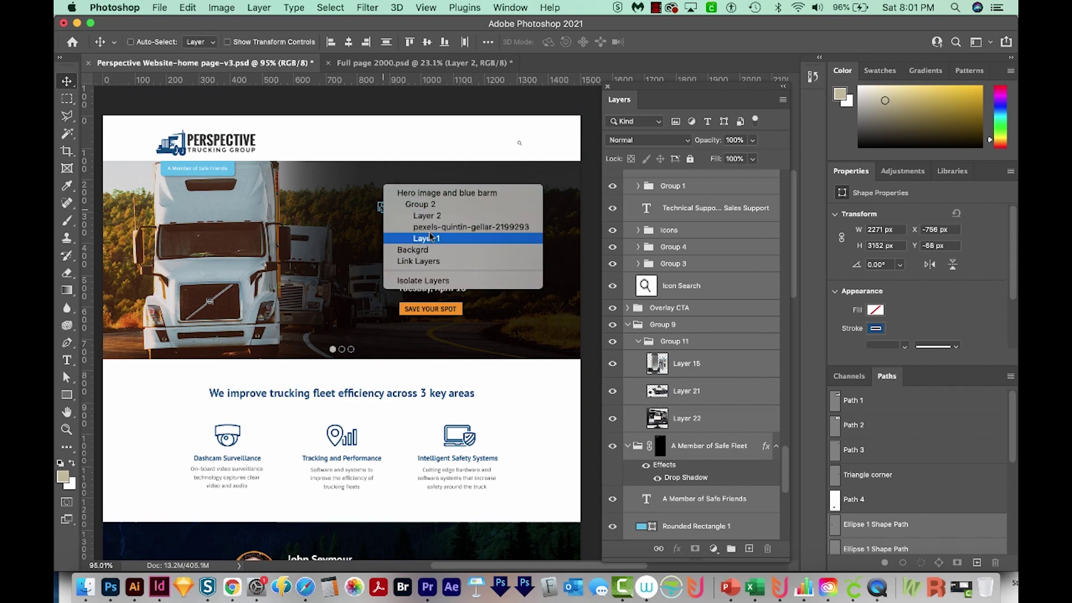
key("Escape")
key("super+space")
left_click_drag(385, 209, 493, 262)
right_click(491, 251)
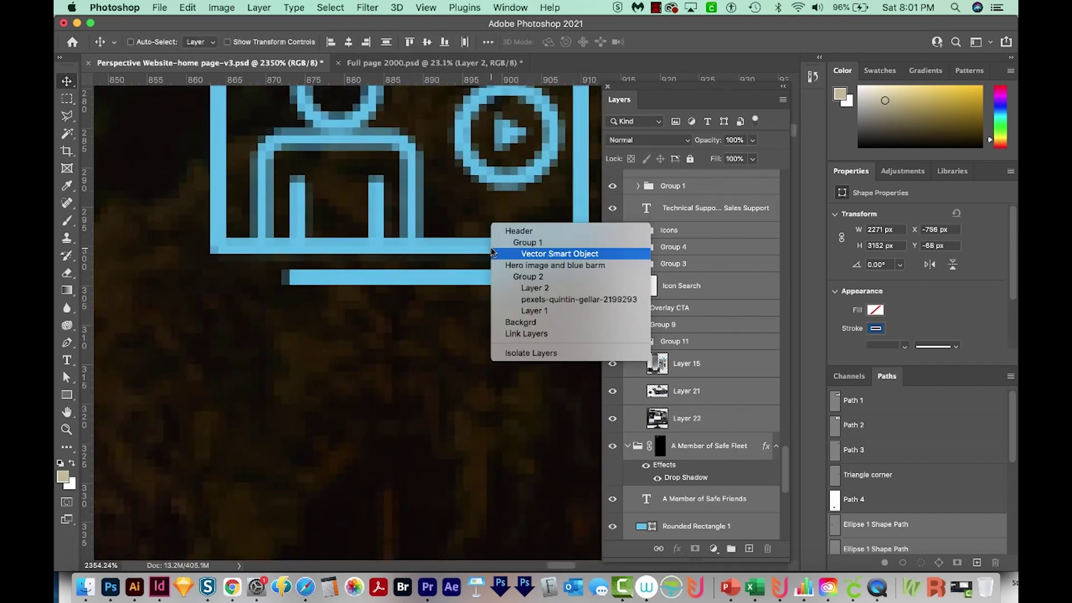
left_click(492, 251)
key("super+minus")
key("super+minus")
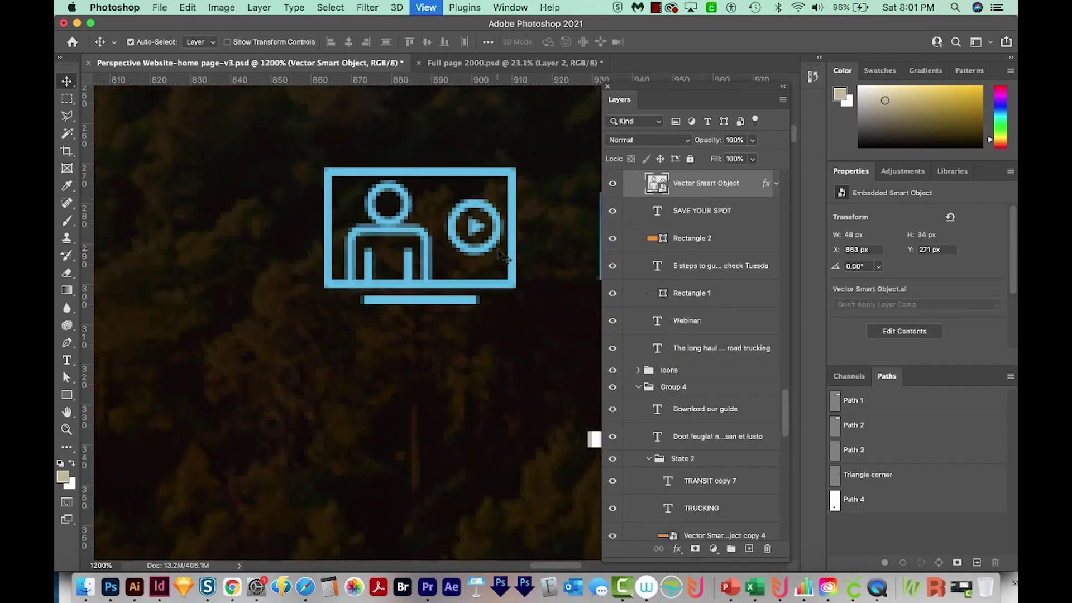
key("super+minus")
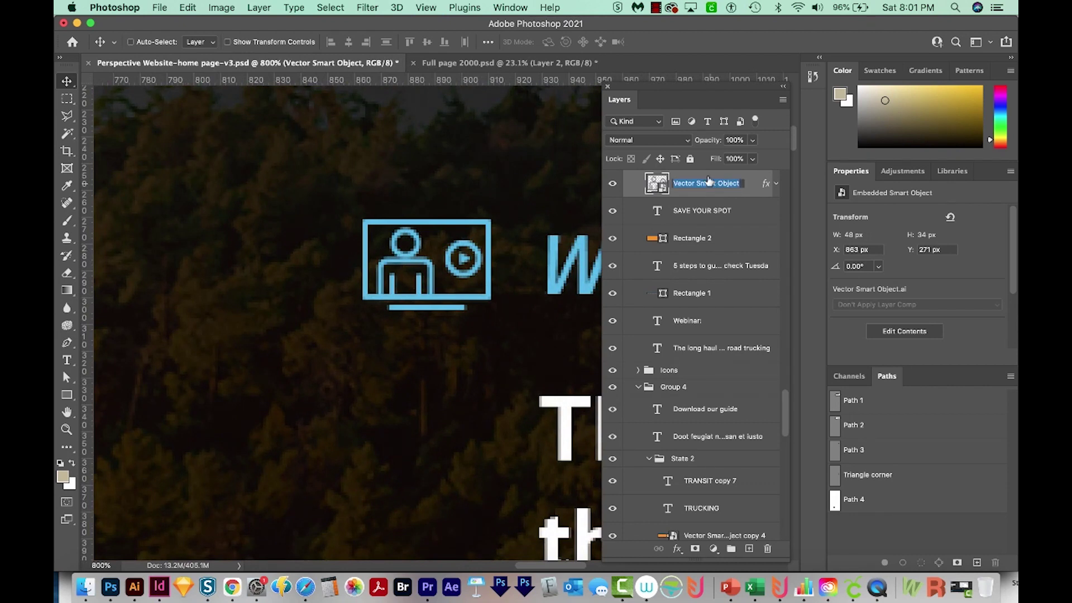
type("Icon webinar")
key("Return")
Step: Lock the Icon webinar layer and the header's Icon Search layer
key("super+0")
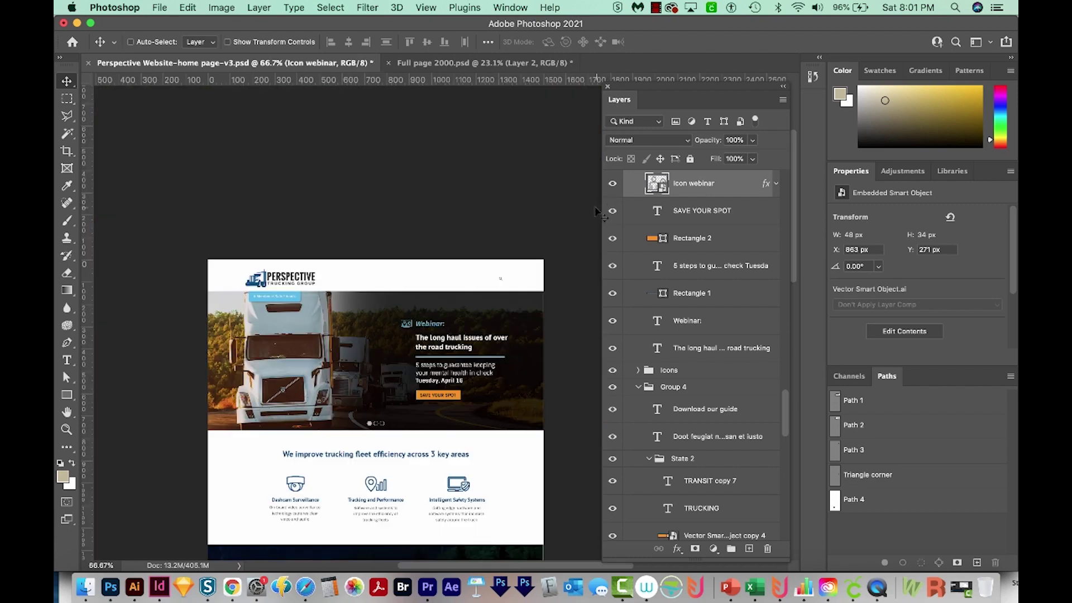
key("super+slash")
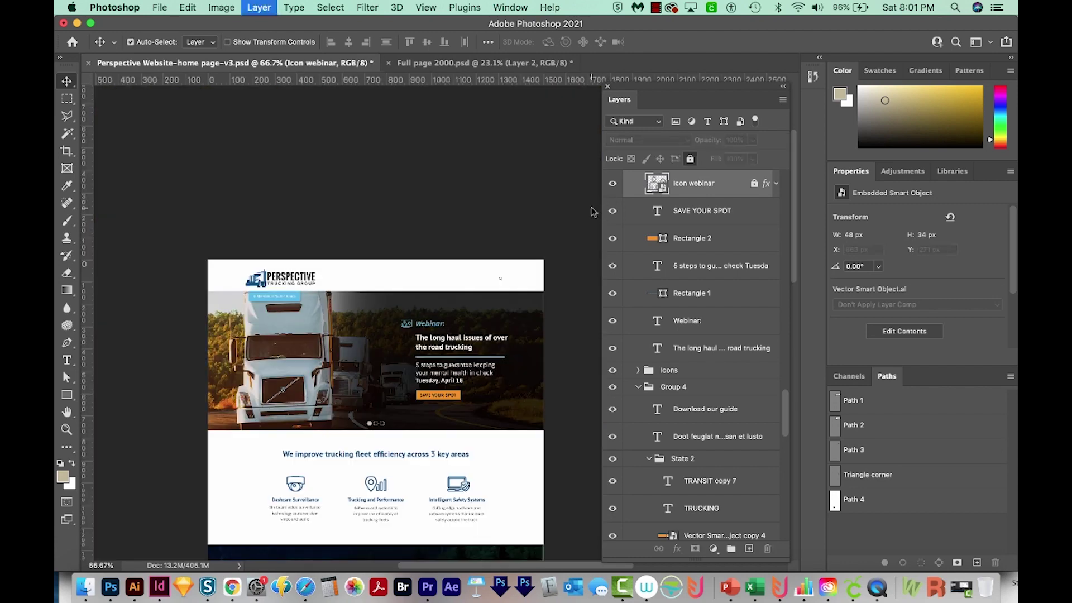
left_click_drag(338, 243, 262, 270)
left_click(501, 278, "super")
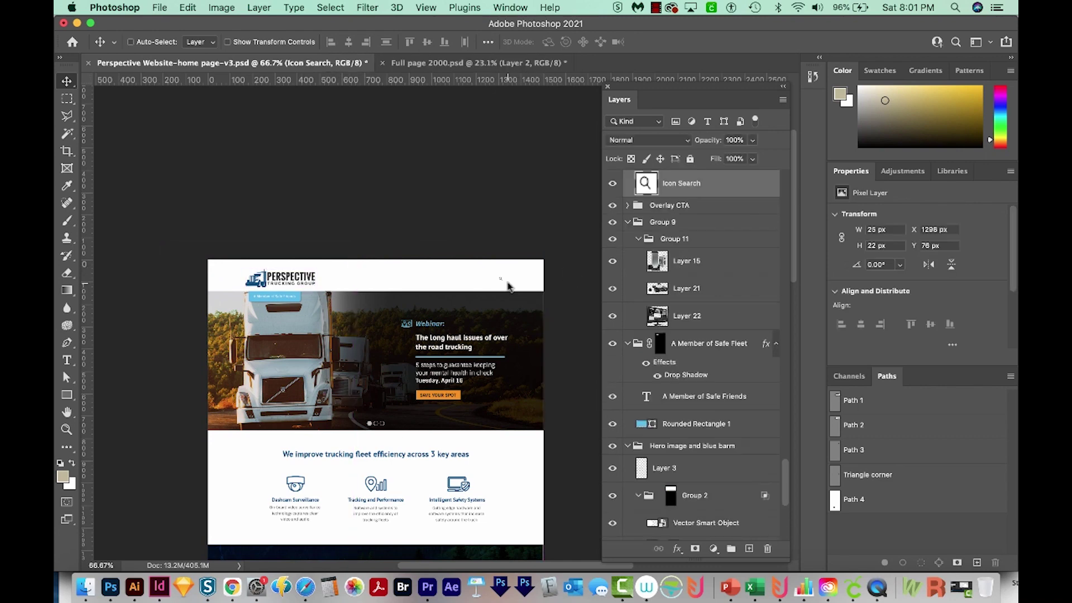
key("super+slash")
scroll(190, 251, "down", 3)
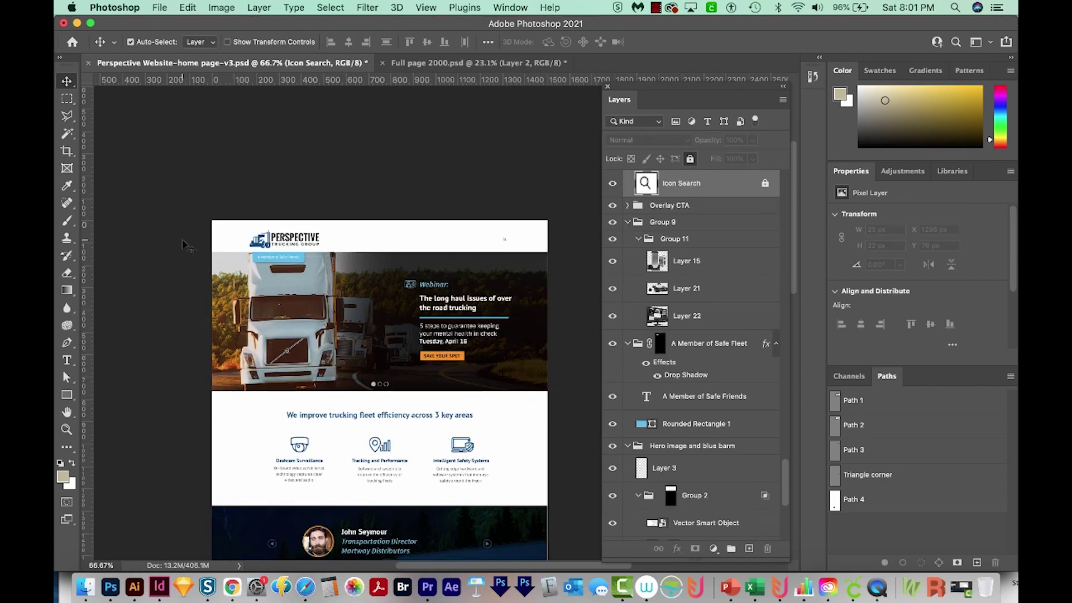
Step: Try to delete the hero text and the three key areas heading with one selection box, and undo the deletion
left_click_drag(184, 246, 582, 414)
key("Delete")
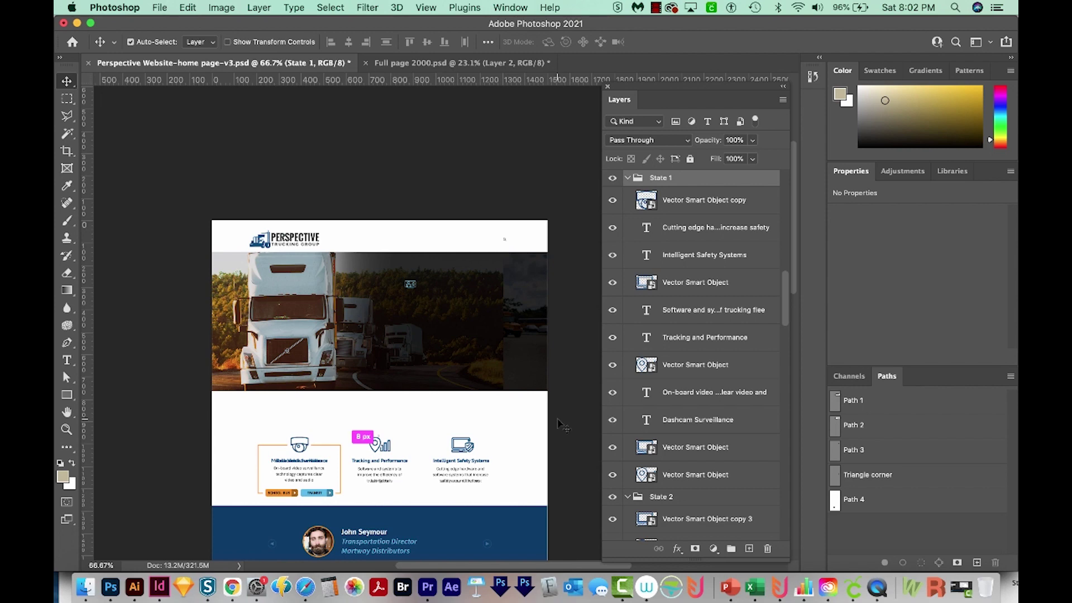
key("super+z")
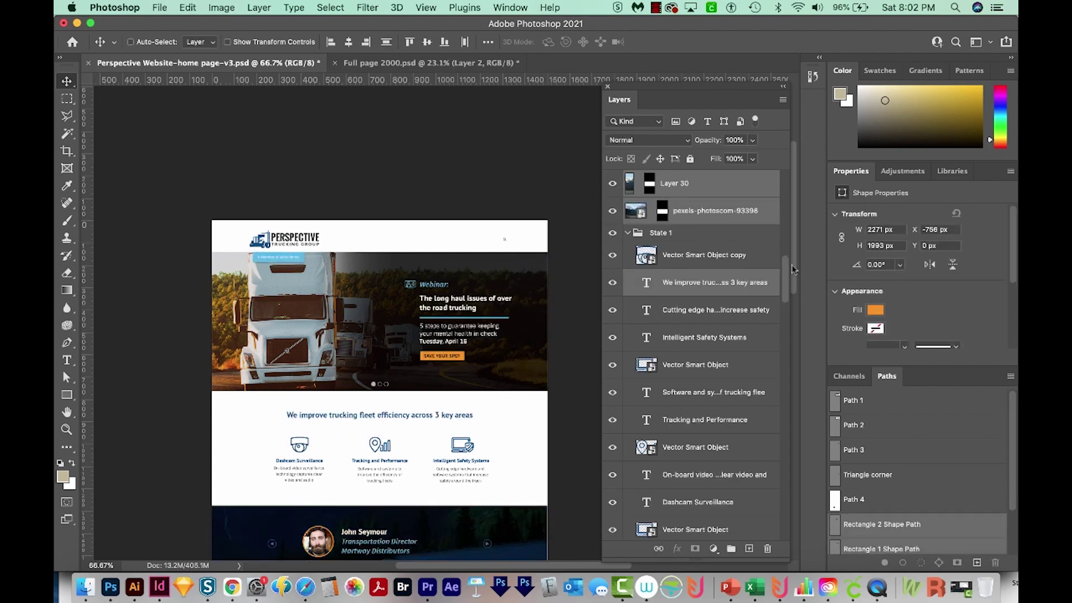
Step: Select the layers from the testimonial section down to the footer and lock them
scroll(726, 279, "down", 10)
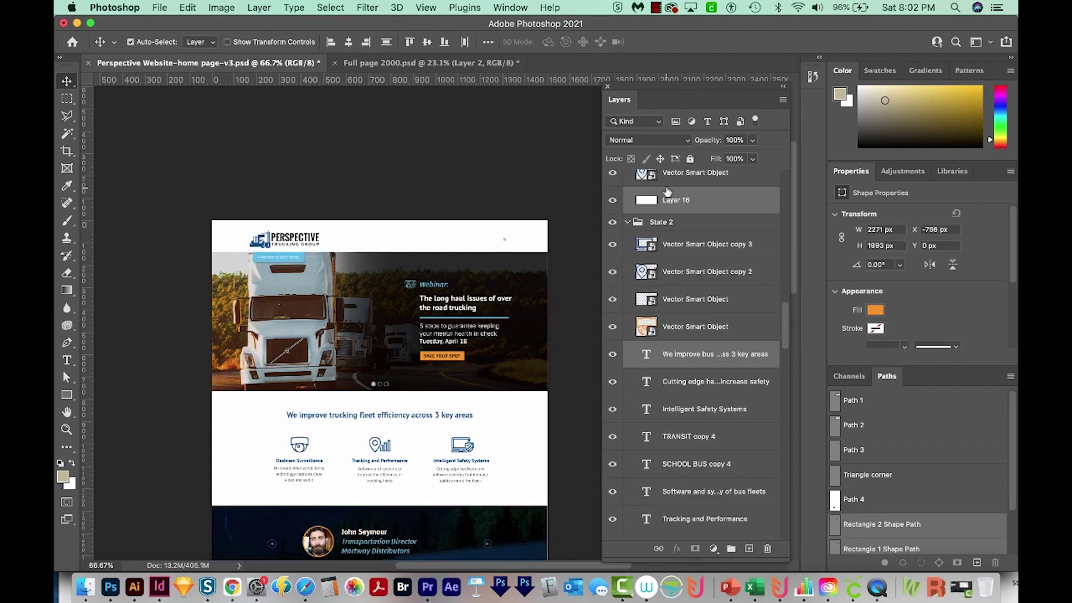
left_click(668, 206, "super")
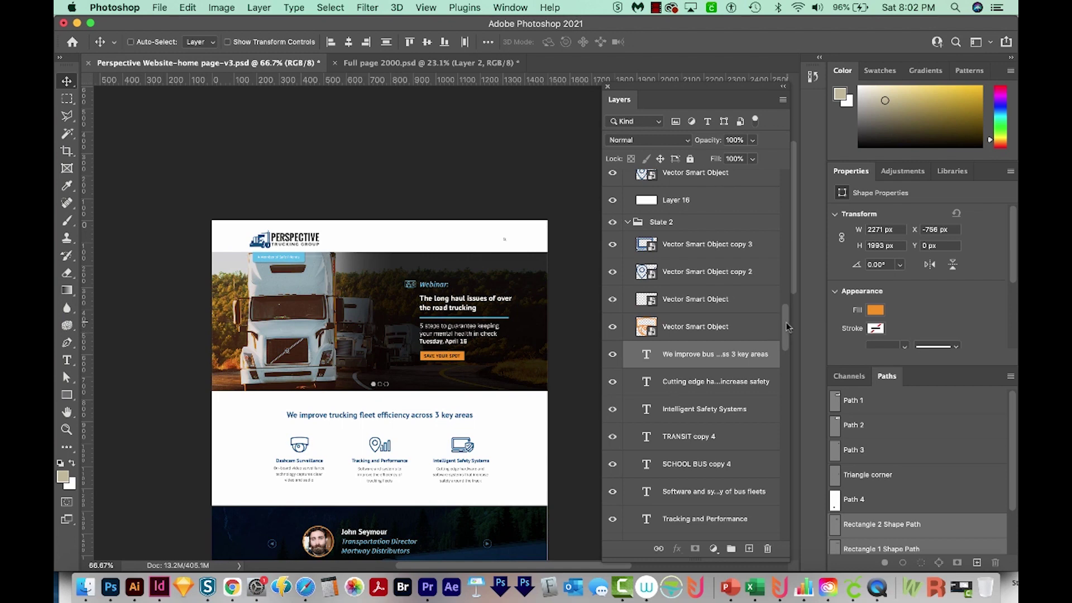
left_click_drag(787, 327, 779, 349)
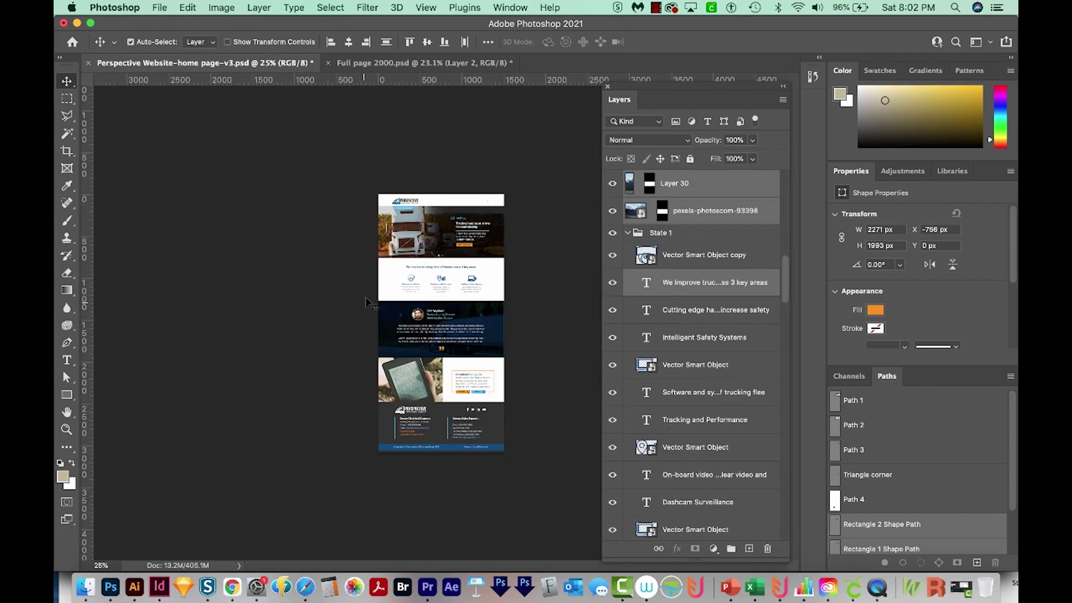
left_click_drag(366, 301, 534, 445)
key("super+/")
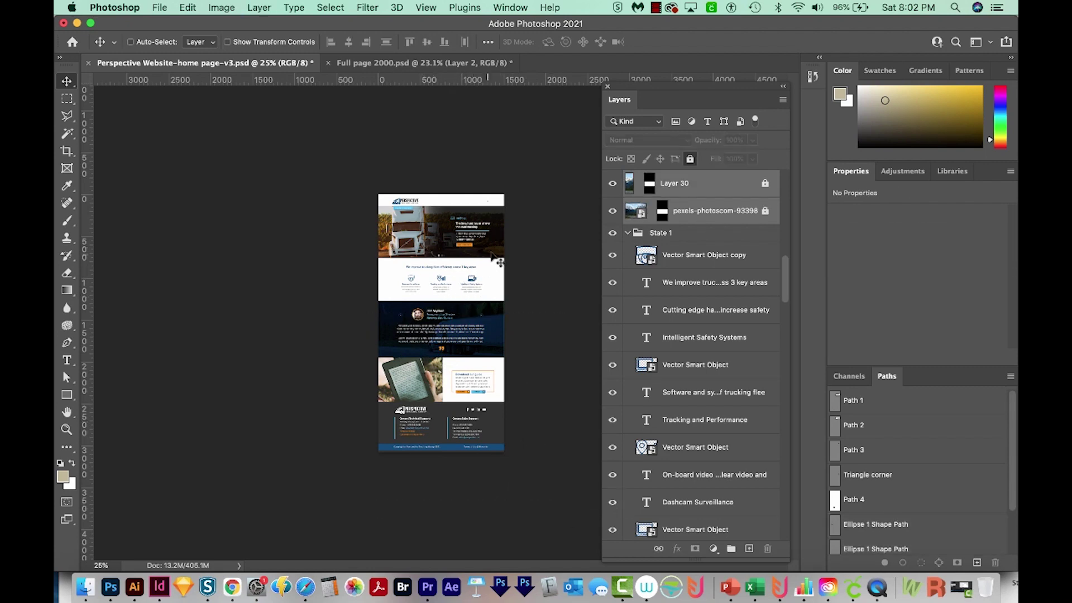
Step: Delete the hero text, button and slider dots together with the heading above the three feature icons
key("z")
left_click_drag(491, 254, 505, 234)
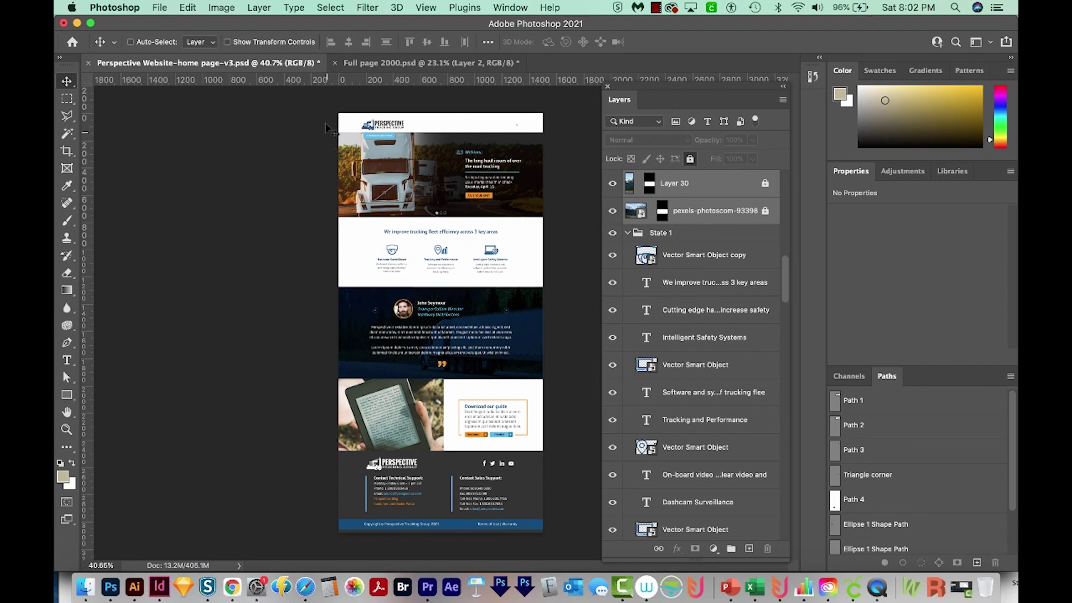
left_click_drag(310, 100, 579, 226)
key("Delete")
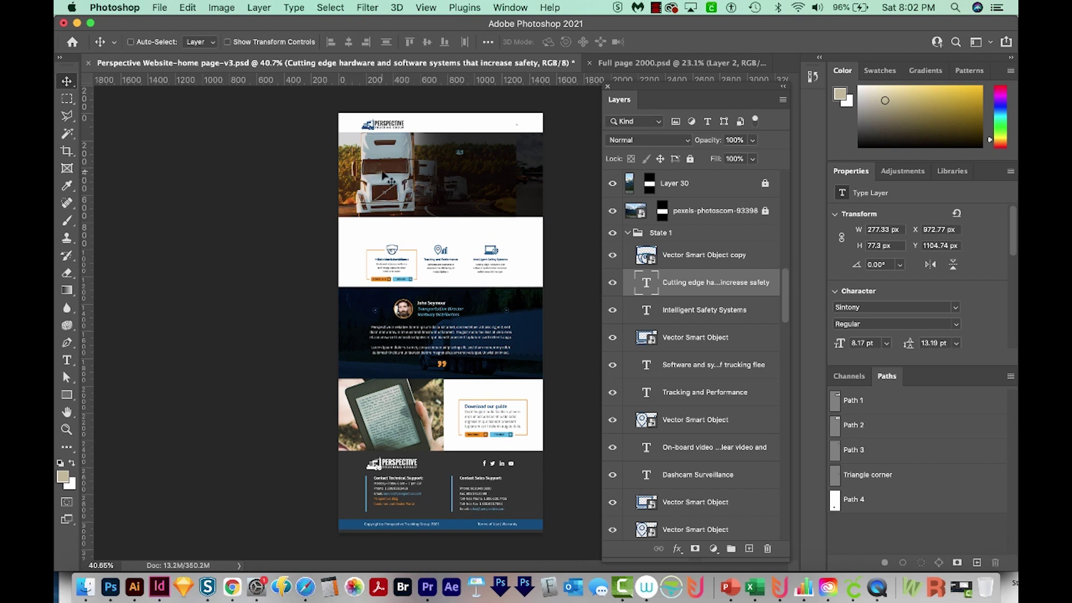
Step: Unlock all layers, remove the hero truck image, and lock the layers from the testimonial section down to the footer
key("super+alt+a")
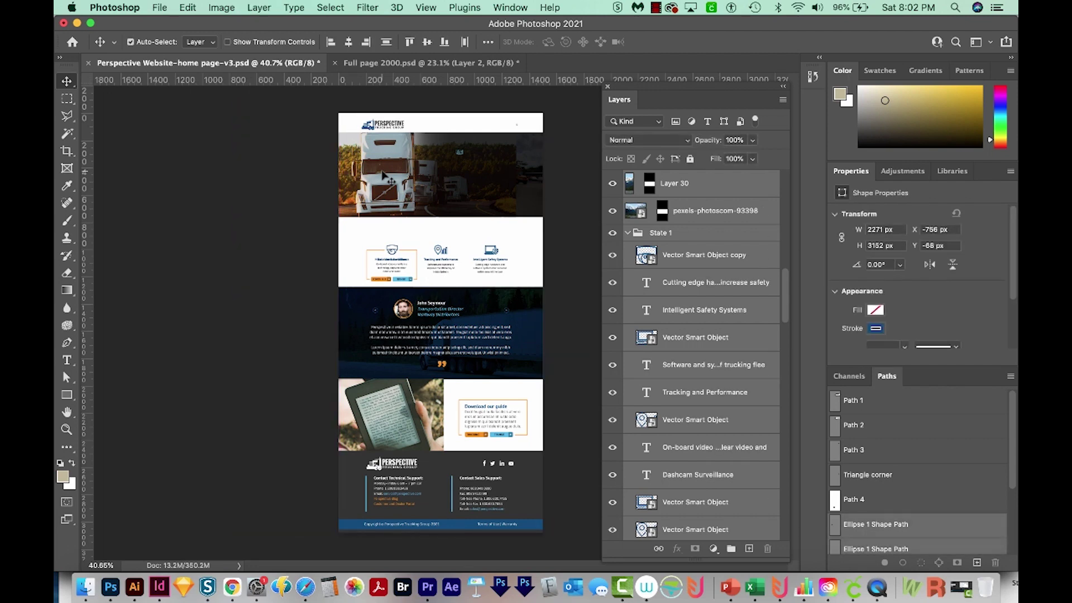
left_click_drag(290, 152, 395, 181)
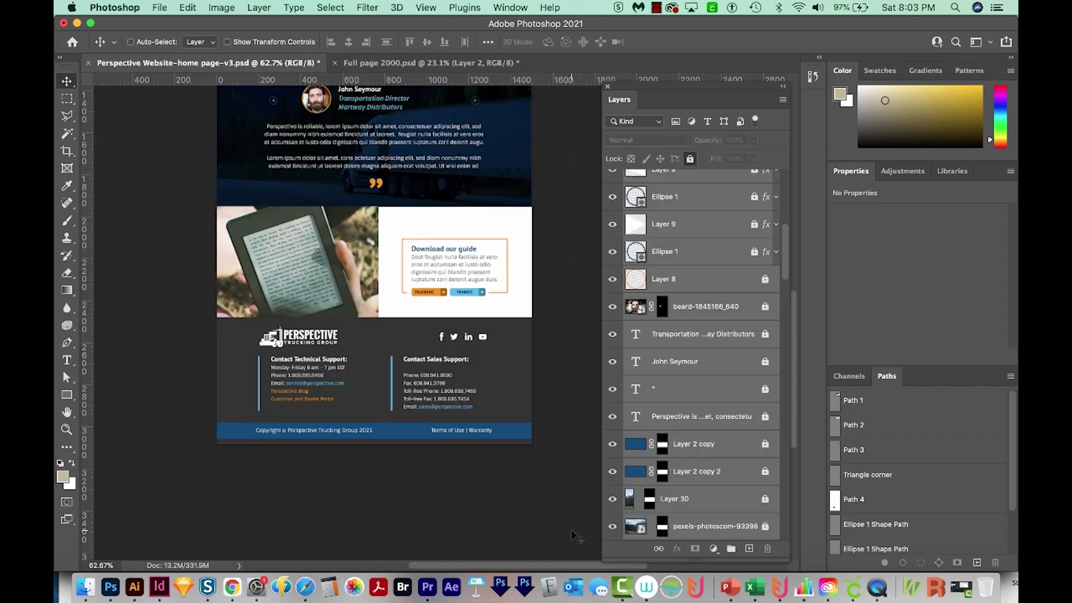
left_click_drag(524, 343, 500, 413)
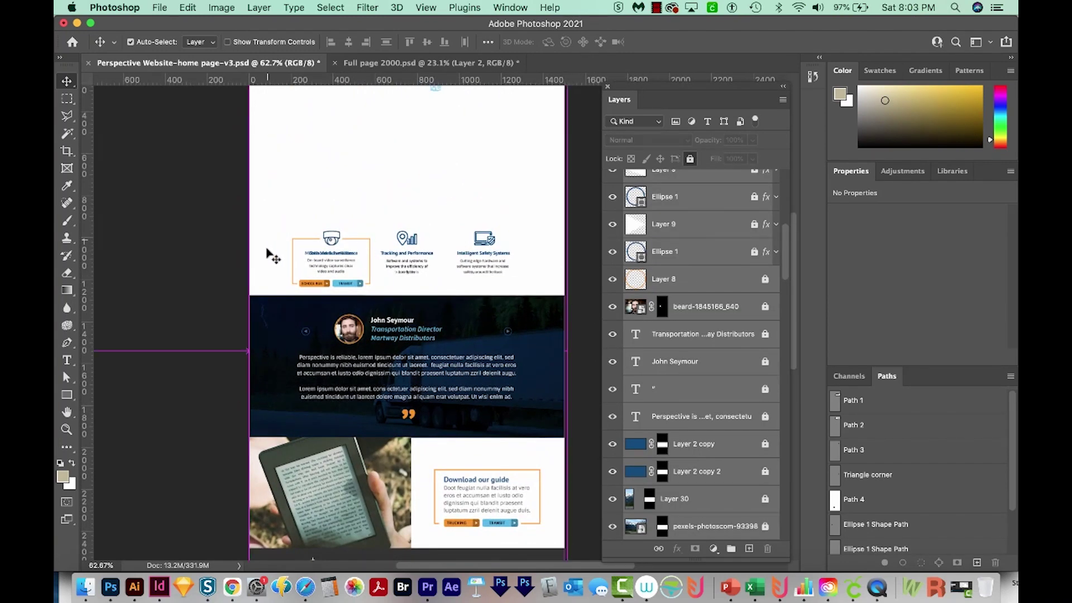
Step: Delete the captions, descriptions, orange frame and buttons around the three feature icons, leaving only the icons
left_click_drag(278, 241, 357, 274)
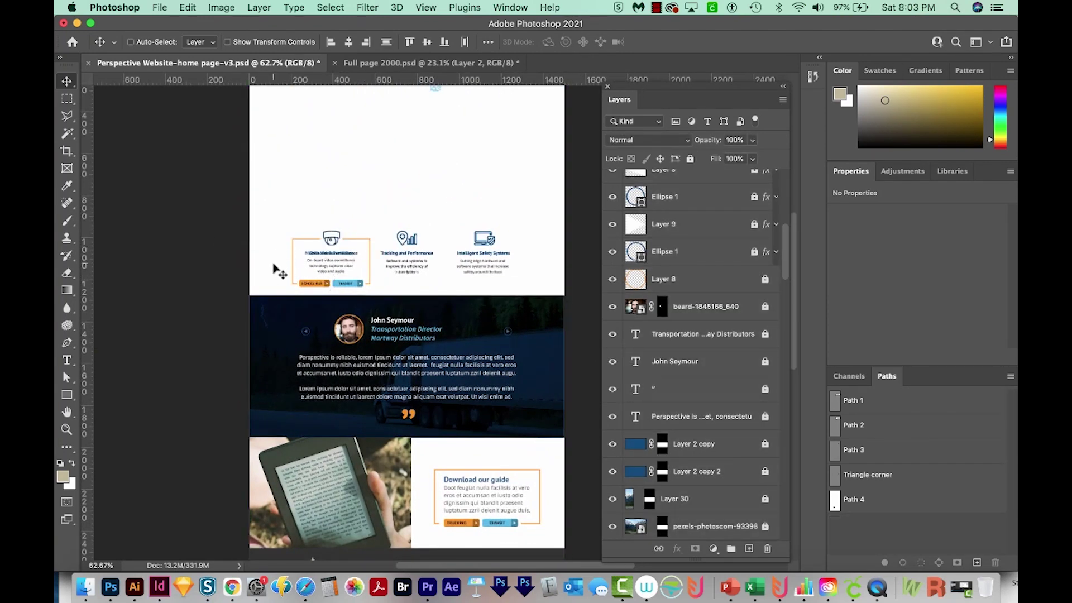
left_click_drag(286, 261, 423, 278)
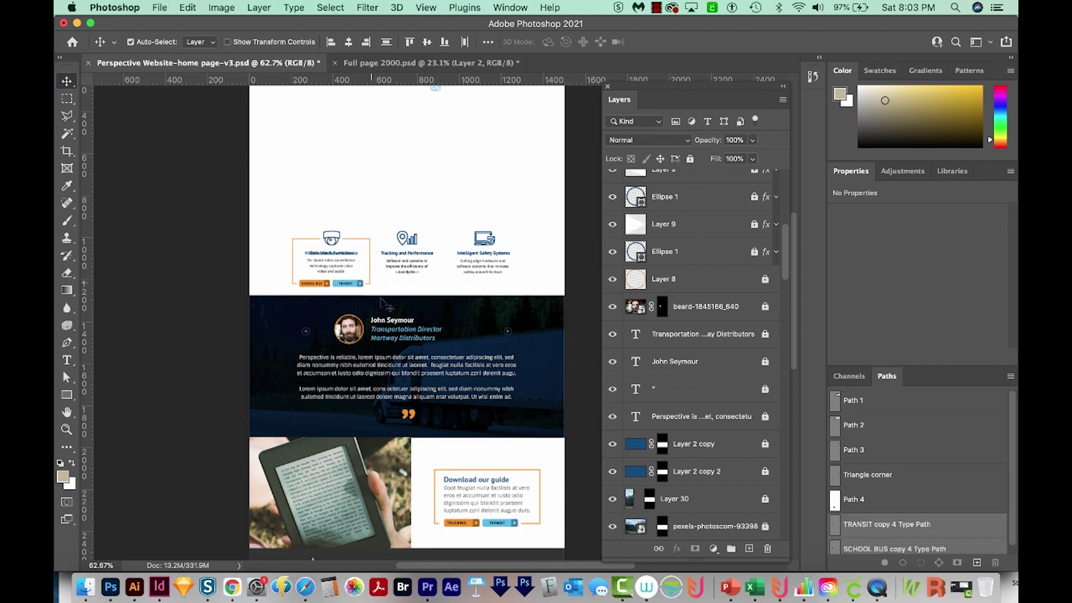
key("BackSpace")
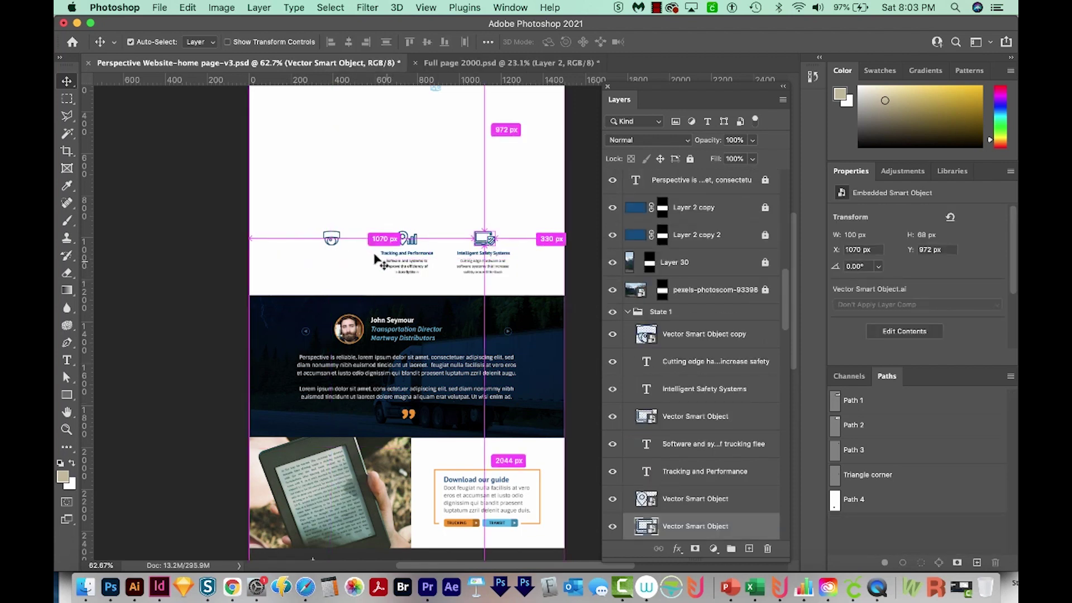
left_click_drag(376, 254, 559, 301)
key("BackSpace")
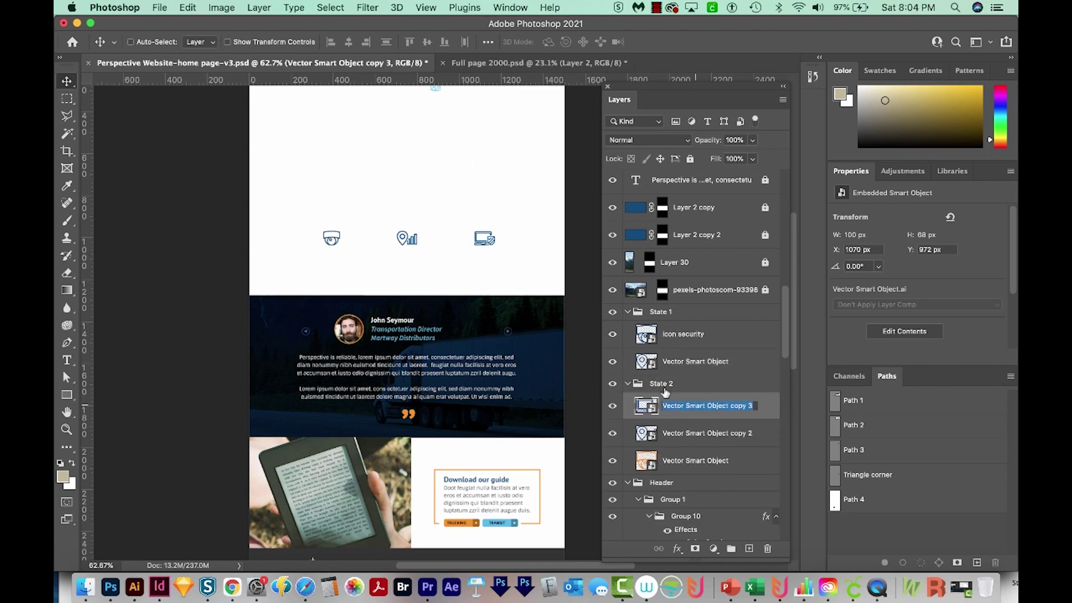
Step: Rename the camera and computer feature icons' layers as Icon security and Icon computer, placing Icon computer in the State 1 group
type("icon computer")
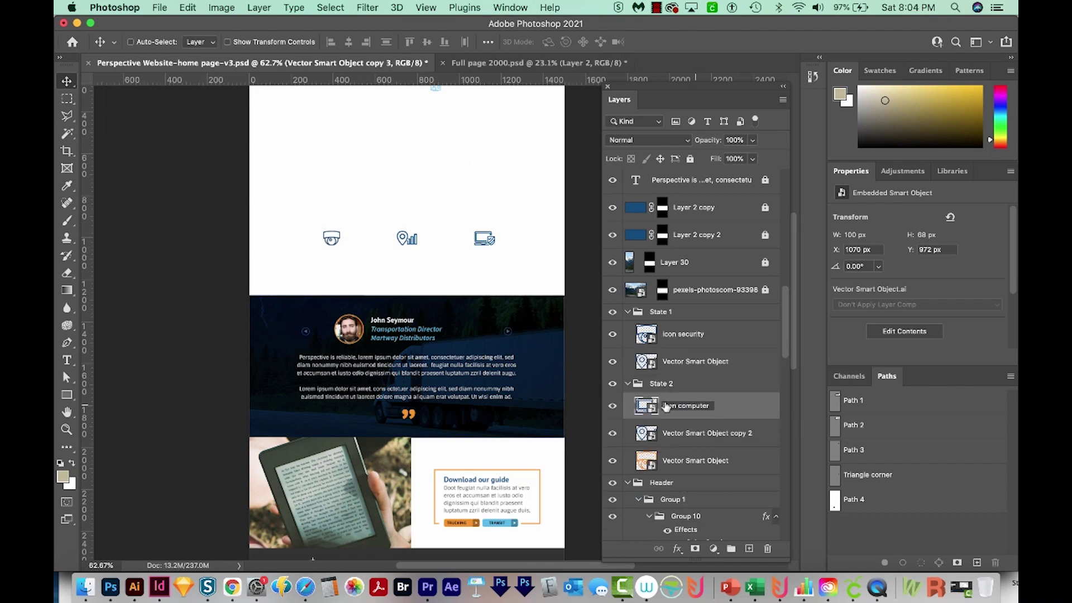
key("Return")
scroll(781, 350, "down", 3)
Step: Merge the Layer 9 and Ellipse 1 layers of the testimonial's left arrow and rename the merged layer arrow left
left_click_drag(219, 313, 267, 371)
left_click_drag(390, 364, 436, 340)
scroll(370, 369, "right", 3)
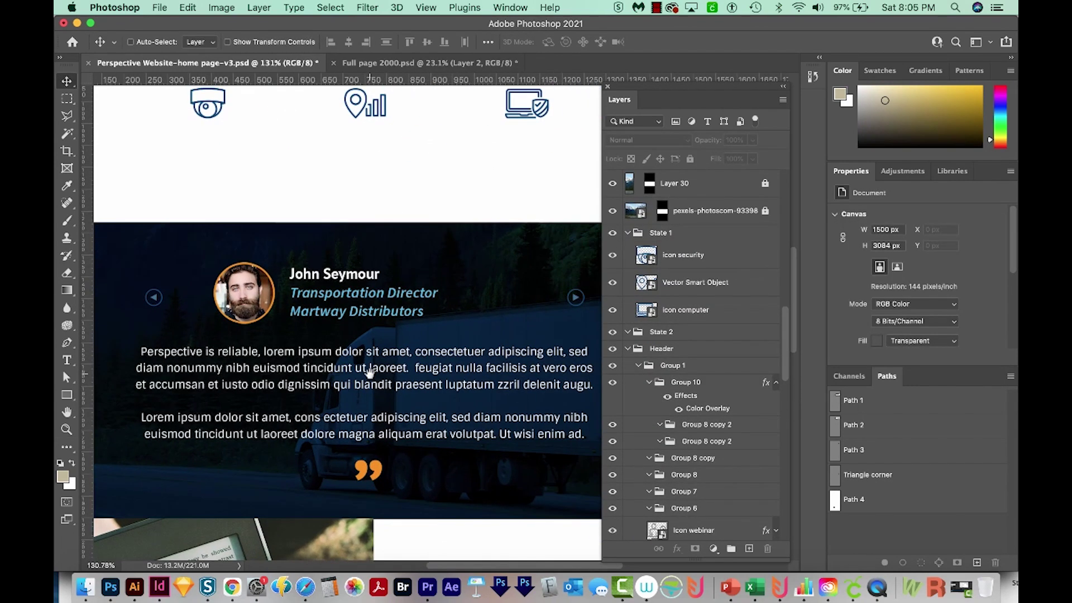
right_click(159, 294)
left_click(167, 294)
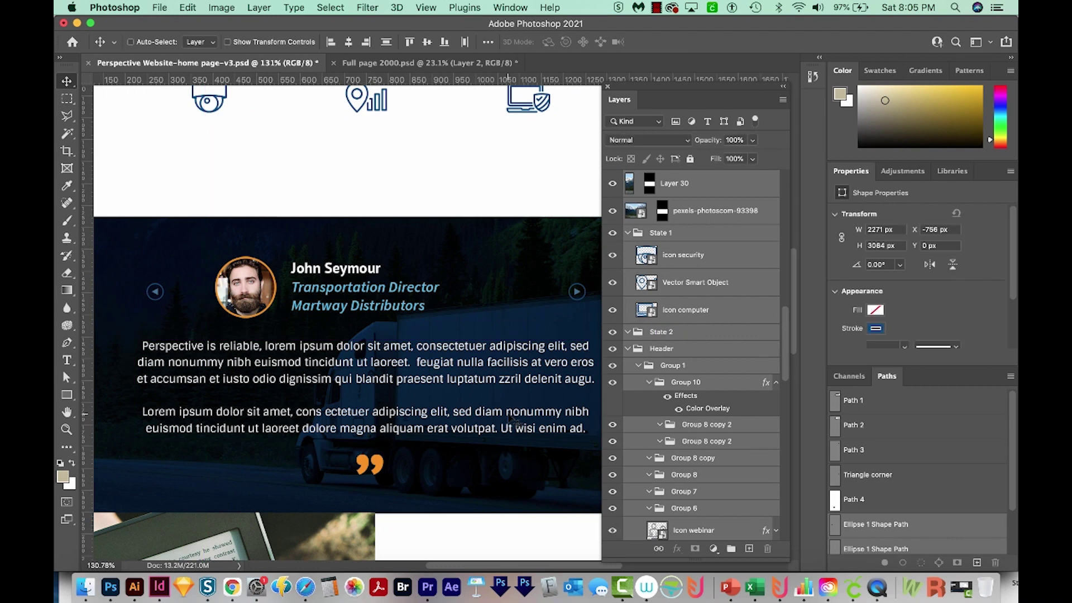
key("super+e")
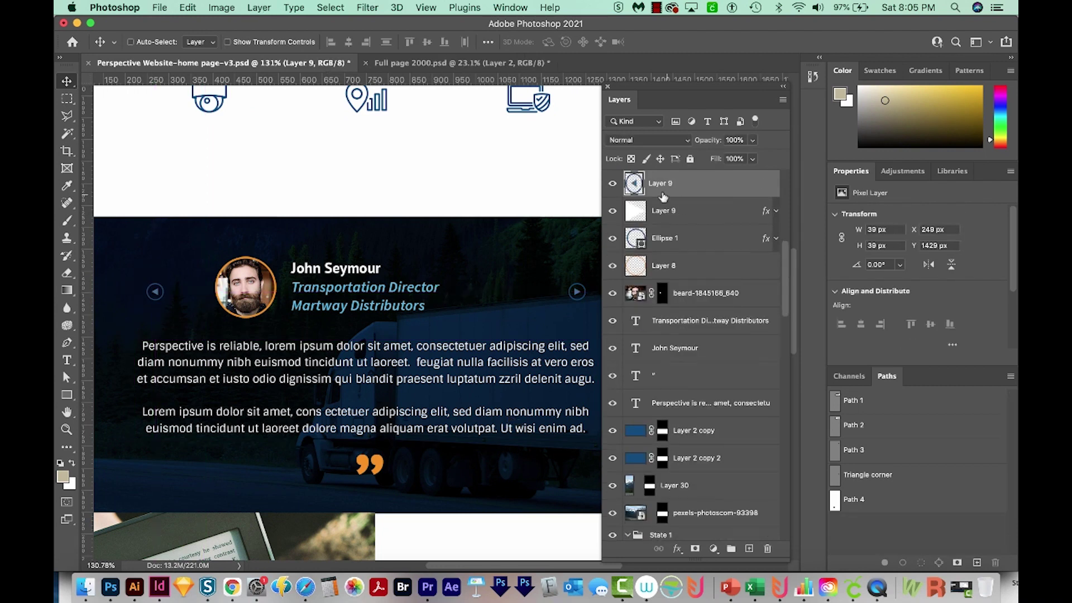
double_click(665, 184)
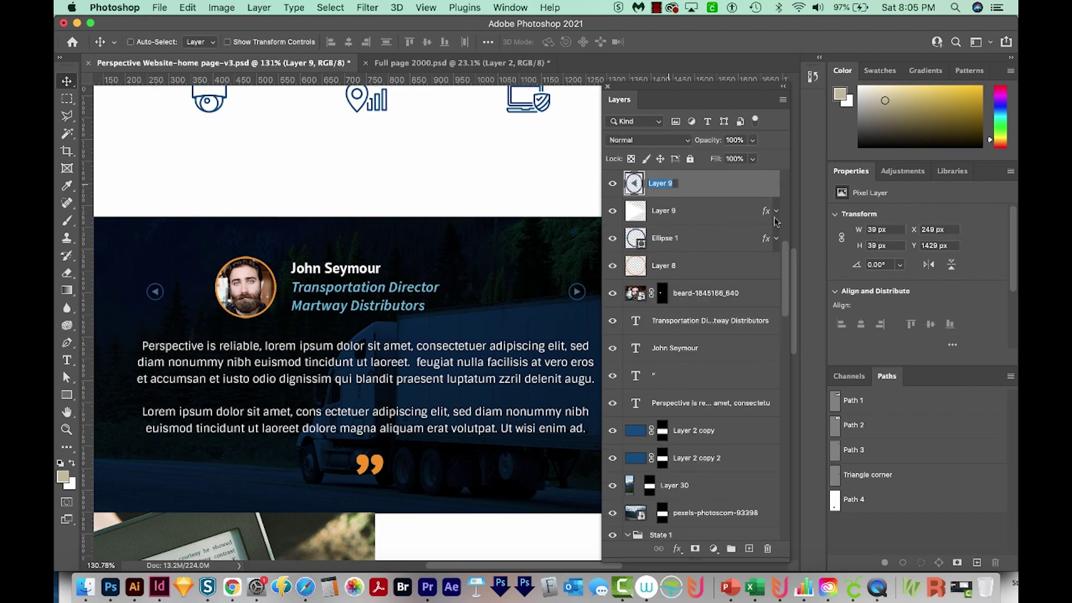
key("BackSpace")
key("Return")
Step: Merge the remaining Layer 9 and Ellipse 1 of the testimonial's other arrow and rename the merged layer arrow right
left_click(683, 215)
left_click(684, 232, "shift")
key("super+e")
double_click(664, 213)
type("aerow r")
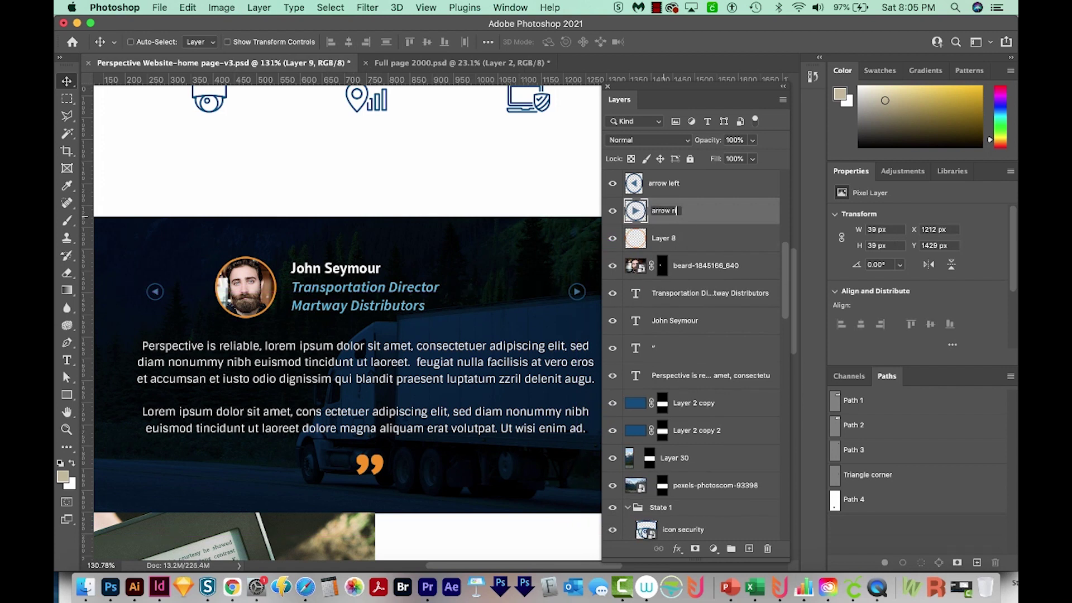
type("ight")
Step: Merge Layer 8 with the masked beard-1845166_640 portrait, and look up the Merge Layers command
left_click(700, 239)
left_click(696, 269, "shift")
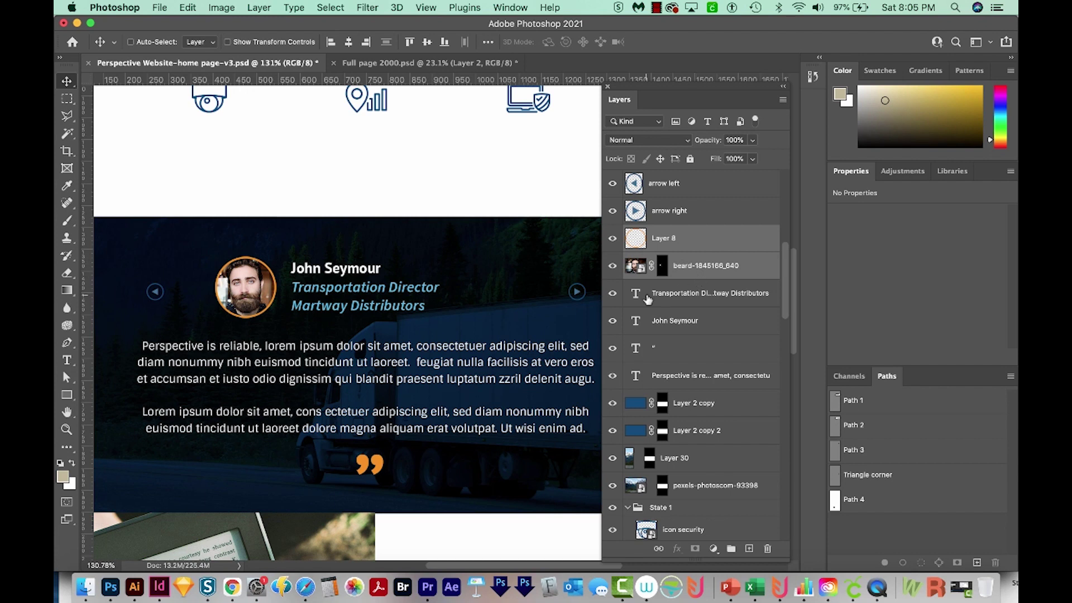
key("super+e")
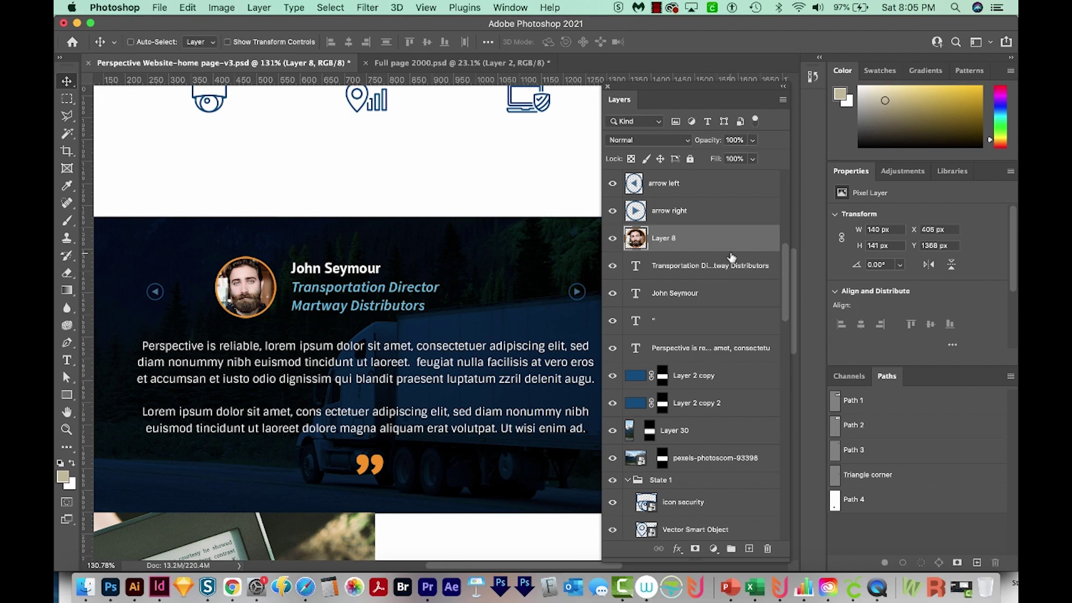
left_click(257, 8)
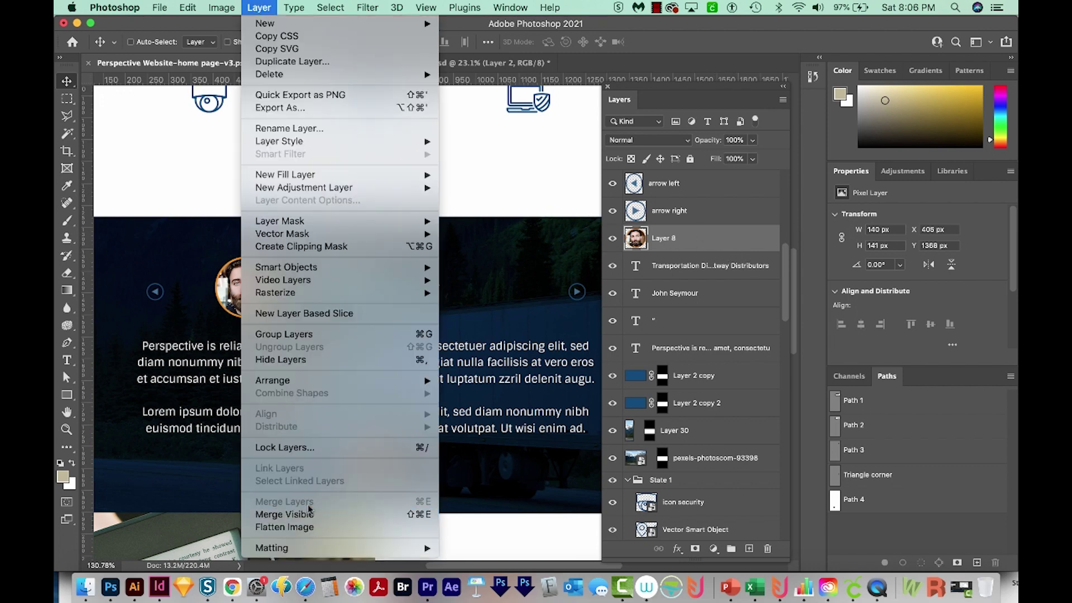
Step: Rename the portrait layer as Photo man and the testimonial's quotation mark text layer as quotes
double_click(676, 239)
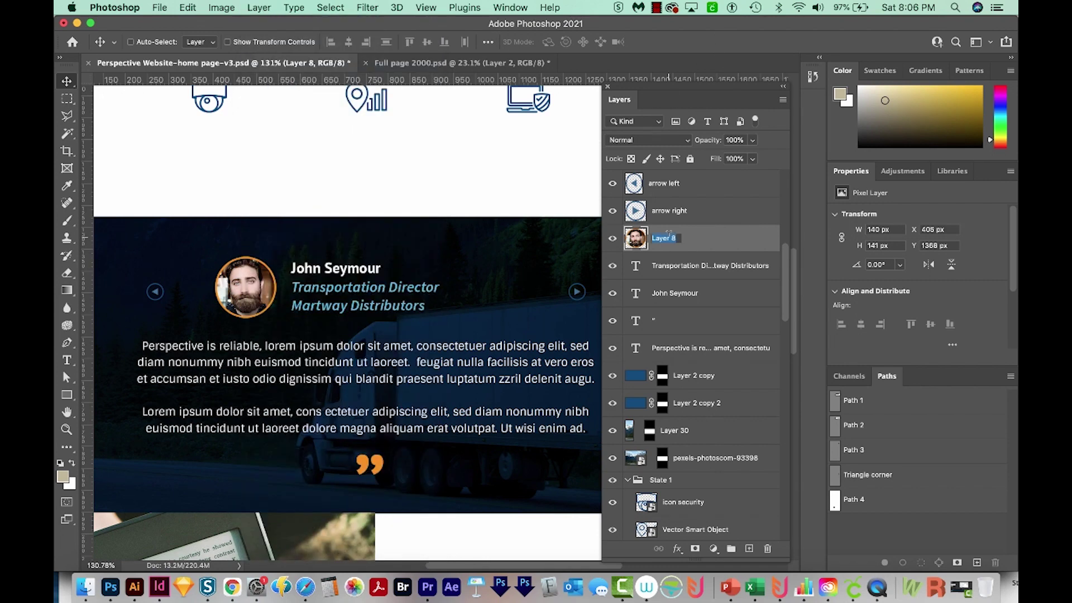
type("Photo man")
key("Return")
scroll(369, 335, "down", 2)
left_click(369, 431, "super")
double_click(657, 320)
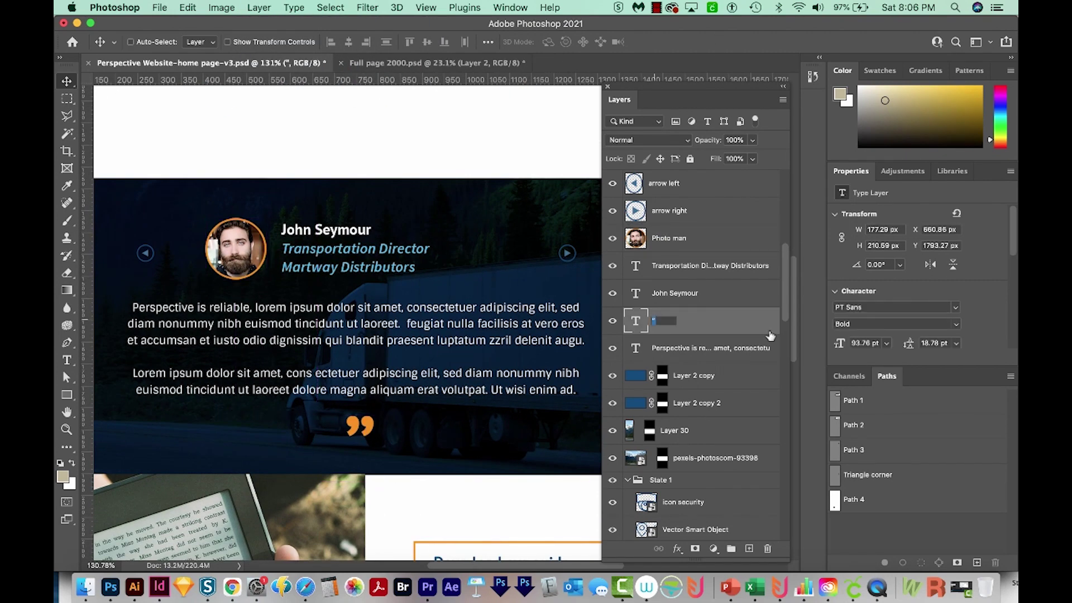
type("quotes")
key("Return")
Step: Delete the testimonial section's remaining text, blue overlay and background photo layers, including Layer 30
left_click(435, 117)
key("BackSpace")
left_click_drag(433, 115, 293, 383)
key("BackSpace")
left_click(258, 315)
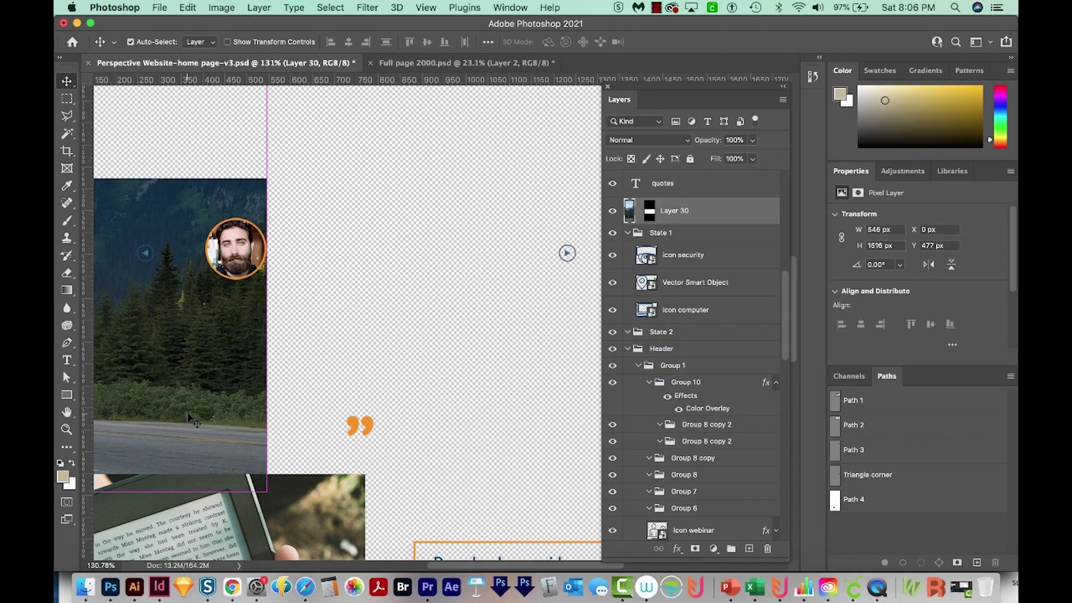
key("BackSpace")
Step: Rename the e-reader image's kindle-381242_1920 copy layer as photo kindle
key("super+minus")
key("super+minus")
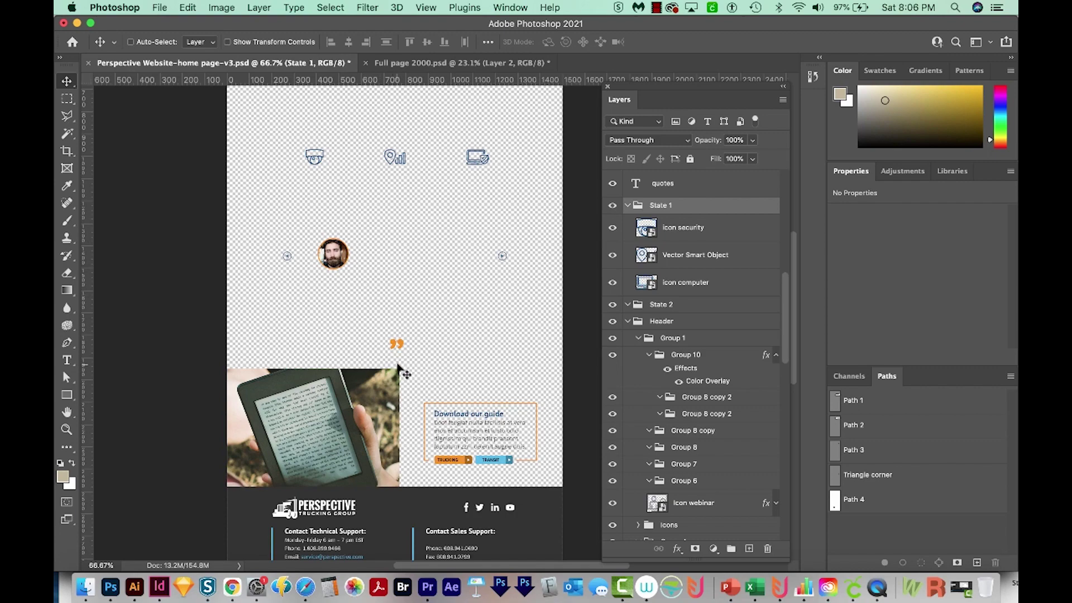
left_click_drag(497, 403, 490, 311)
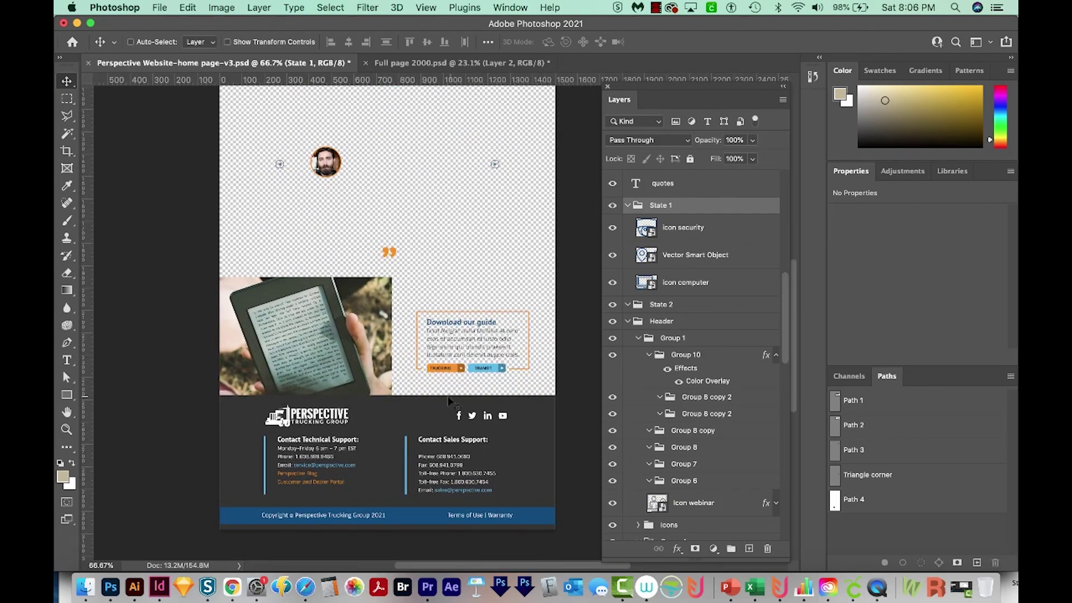
left_click_drag(456, 401, 490, 376)
left_click_drag(383, 366, 436, 369)
left_click(370, 324, "super")
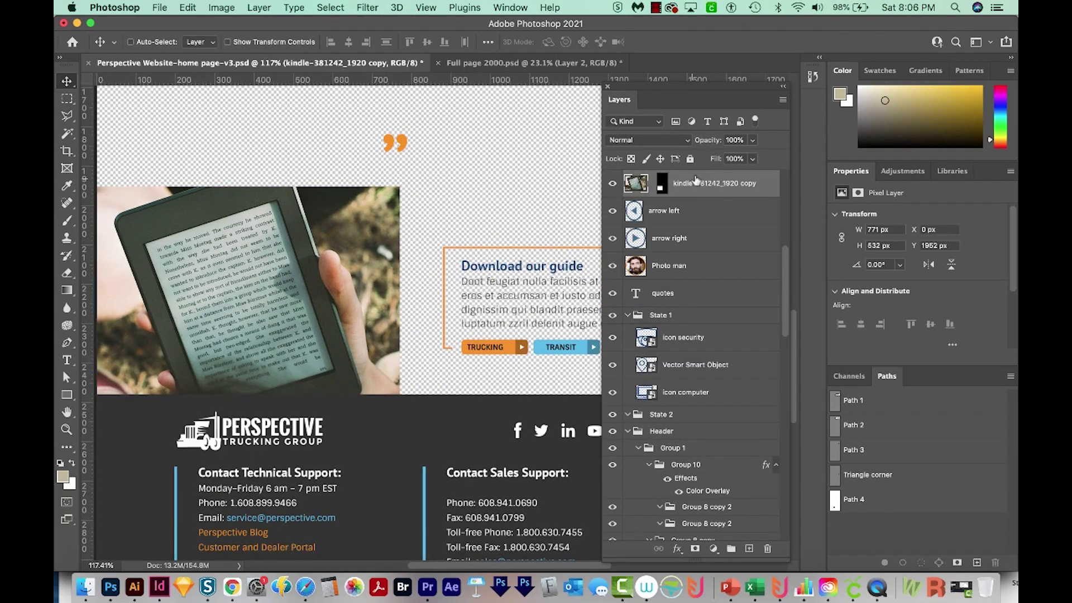
type("ph")
type("oto kindle")
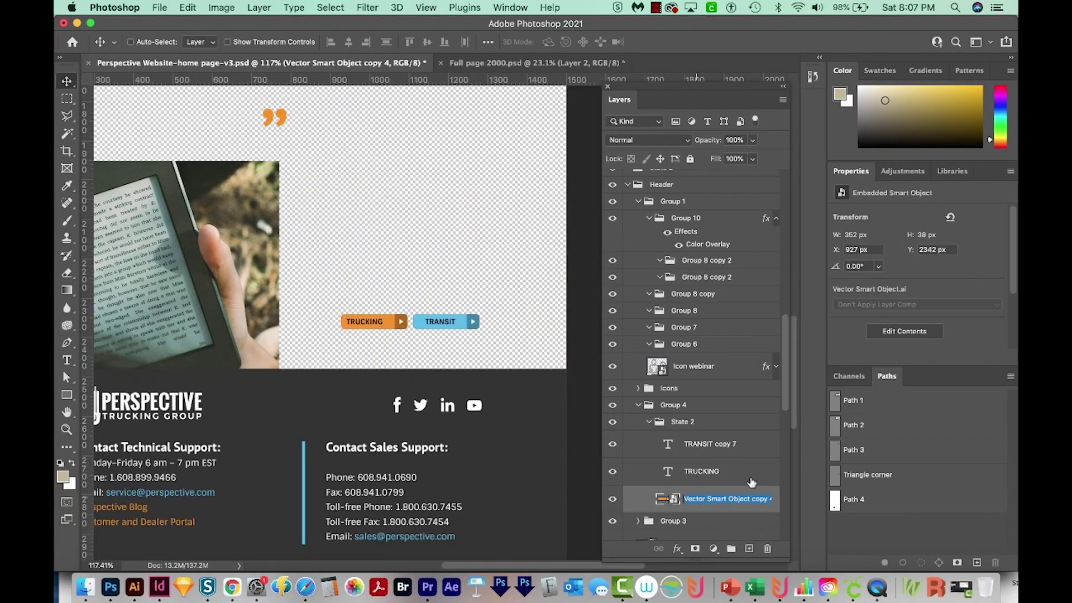
Step: Rename the buttons' smart object as Button orange and merge it with the TRUCKING and TRANSIT copy 7 text layers
type("Button")
type(" orang")
type("e.co")
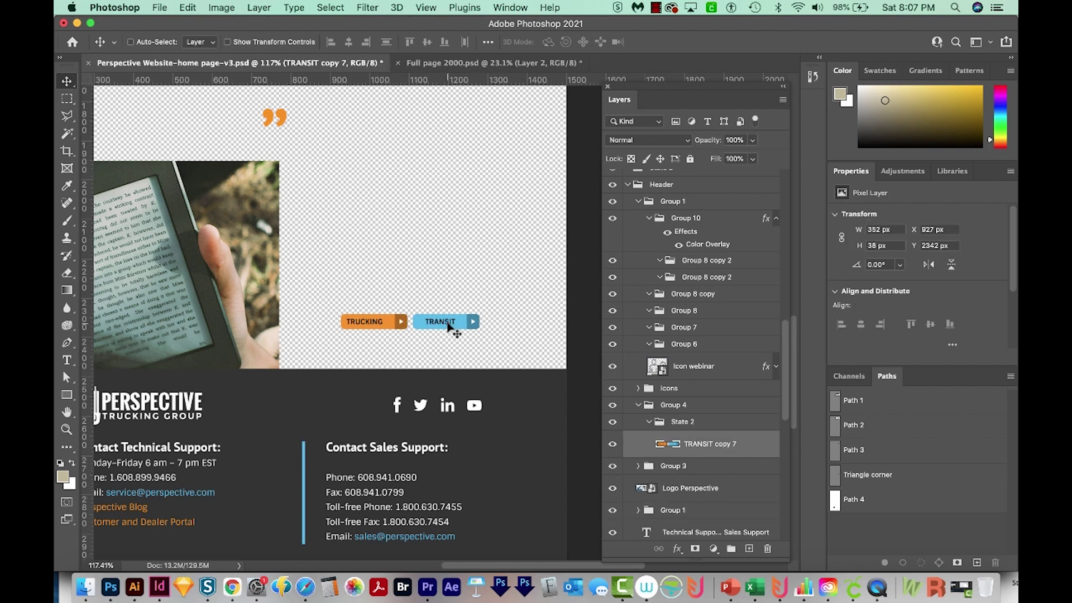
type("m")
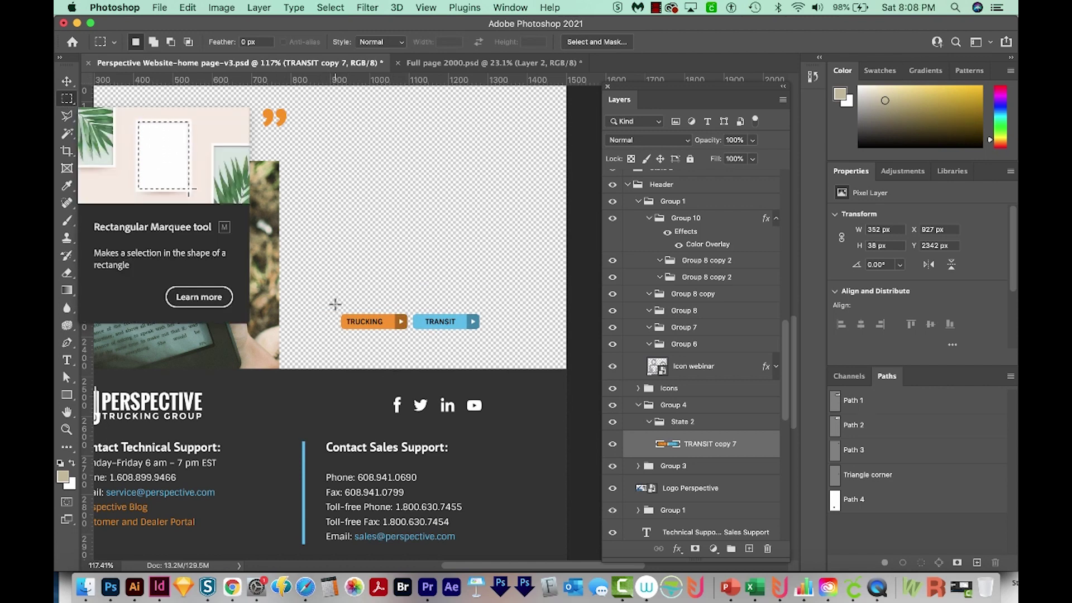
Step: Marquee-select the area around the orange TRUCKING button on the merged button layer
left_click_drag(335, 306, 412, 342)
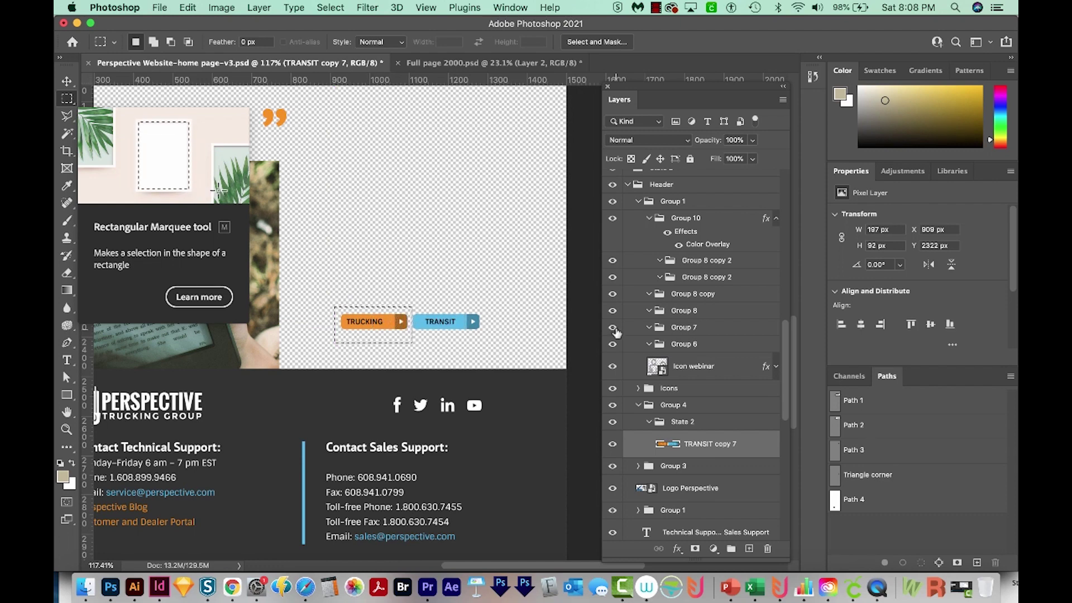
key("super+x")
key("super+v")
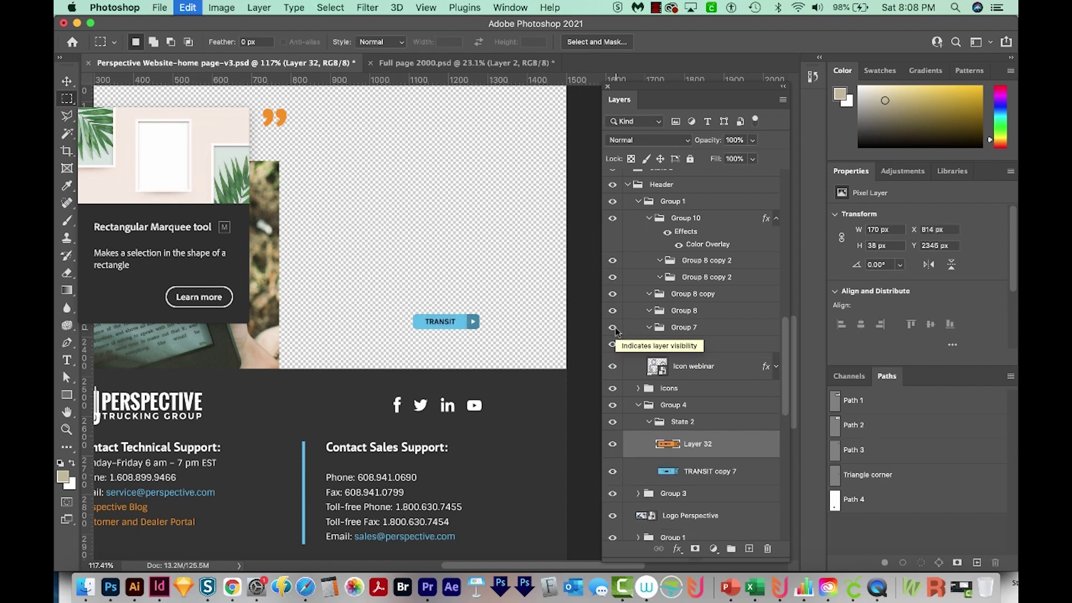
key("super+z")
key("super+z")
Step: Duplicate the merged button layer, keeping only the blue TRANSIT button on the copy and the orange TRUCKING button on the original
left_click_drag(696, 449, 750, 551)
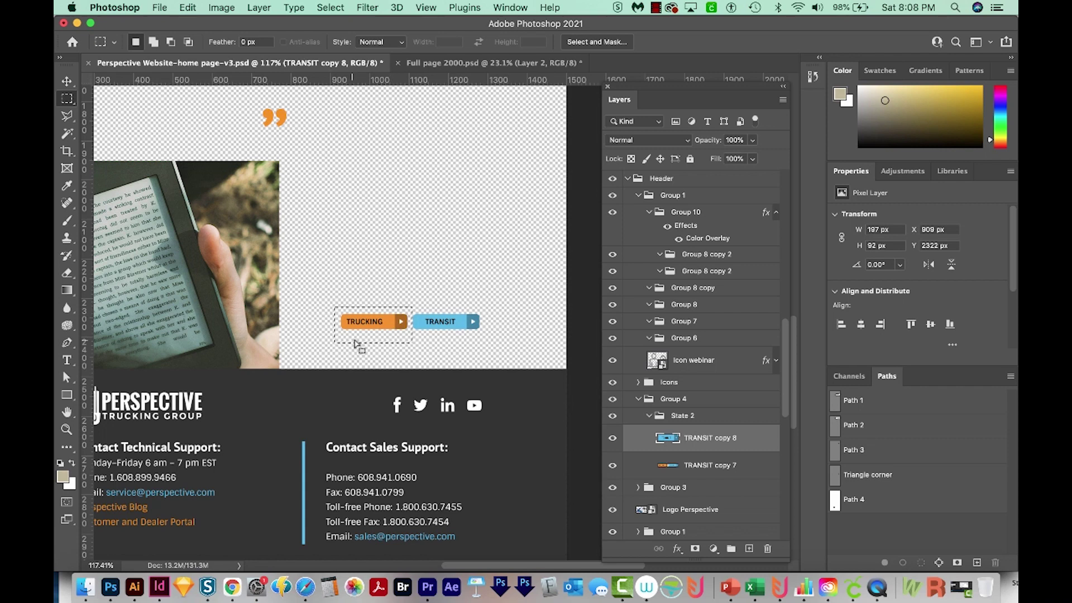
left_click_drag(358, 341, 434, 340)
left_click(707, 472)
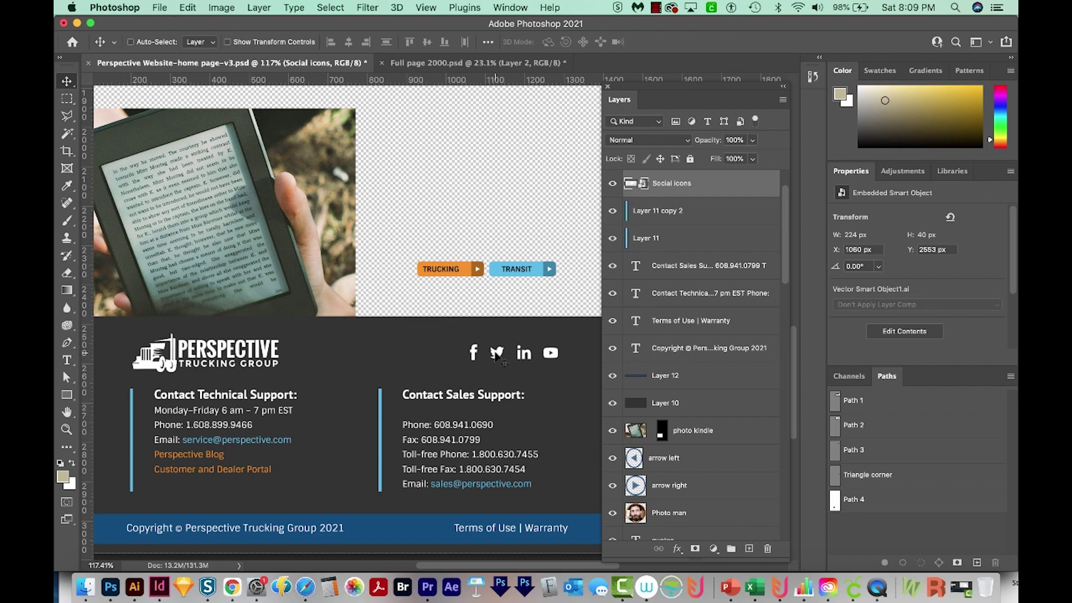
Step: Delete the footer's Social icons layer and rename the white footer logo's layer as Logo Perspective white
key("BackSpace")
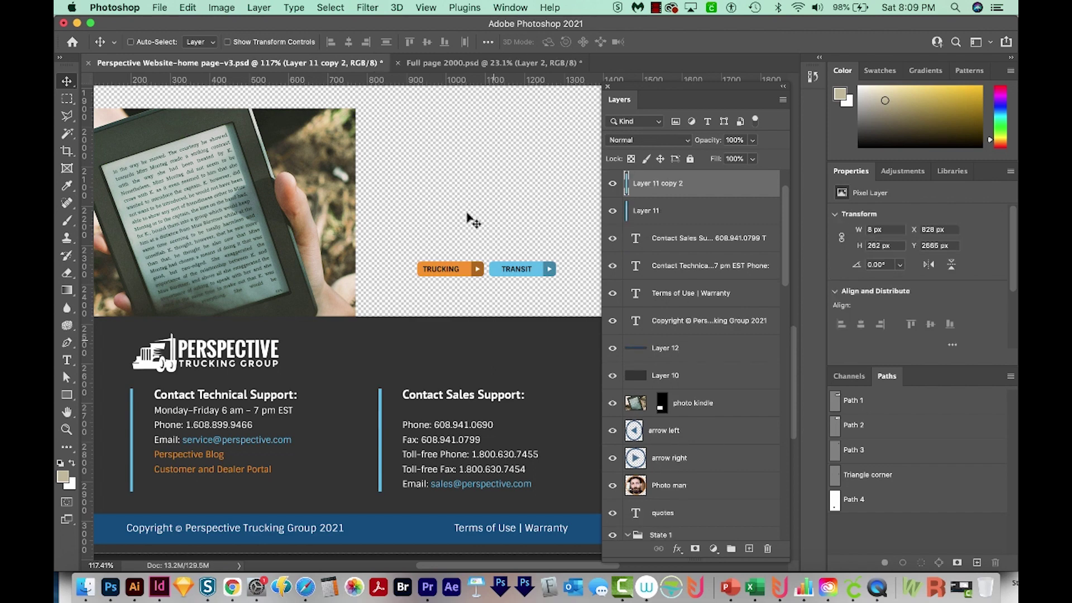
scroll(469, 221, "down", 3)
scroll(469, 220, "left", 5)
key("cmd+v")
key("Return")
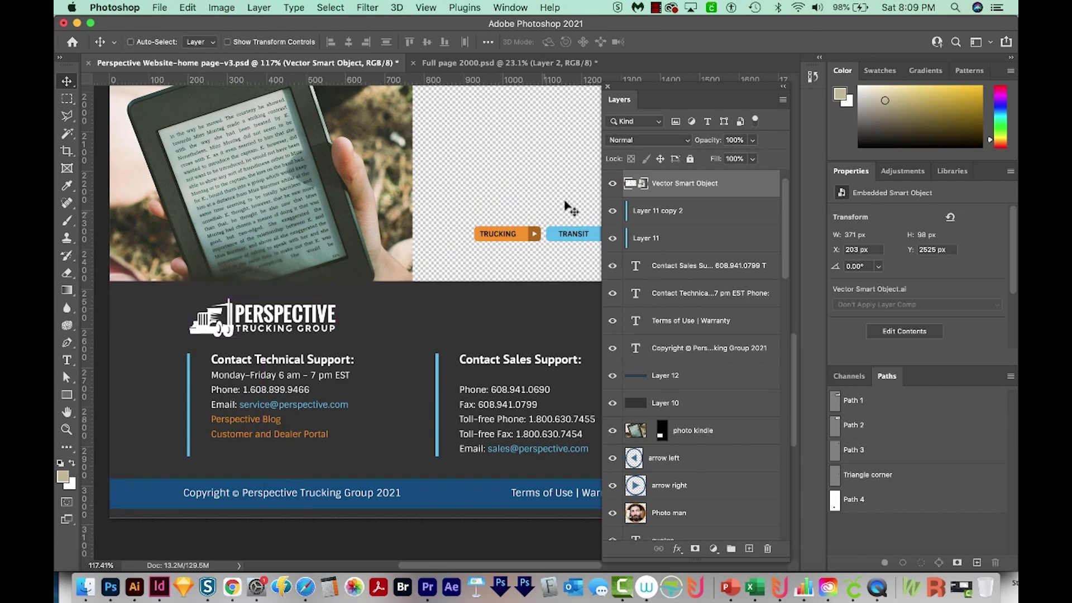
type("Logo Perspective white")
key("Return")
Step: Delete the footer's contact and copyright texts, vertical divider lines and background bars
key("cmd+minus")
key("cmd+minus")
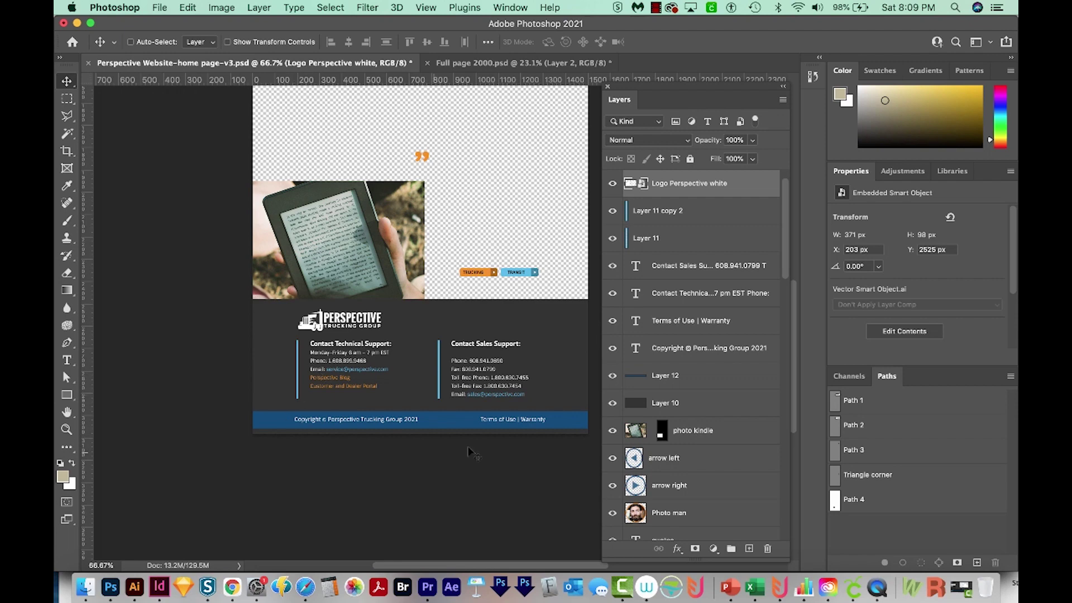
left_click_drag(583, 467, 246, 318)
key("Delete")
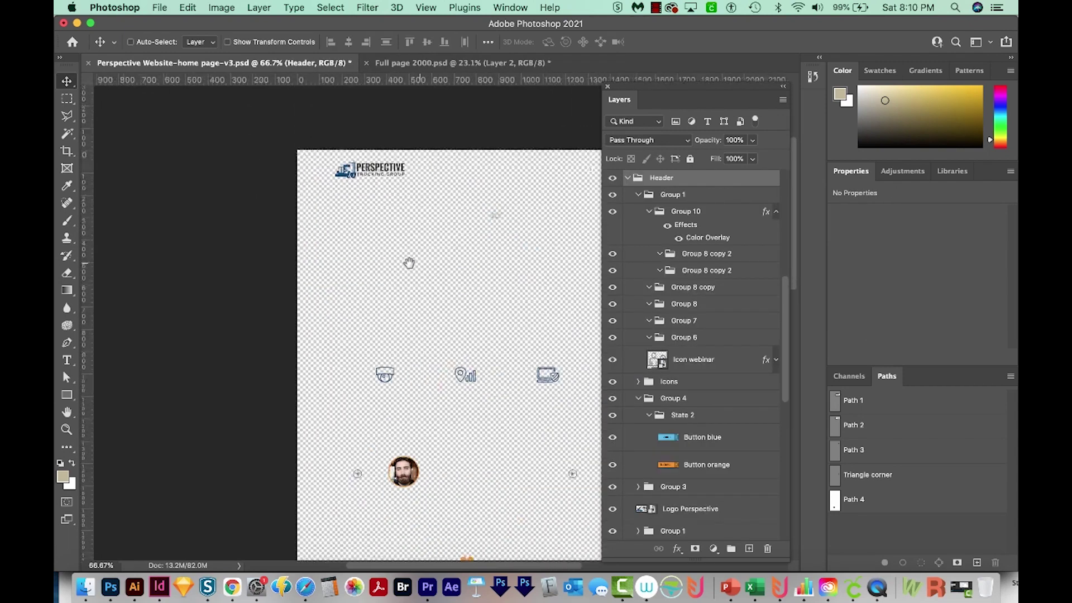
Step: Select all layers and ungroup every layer group, including the nested ones
left_click_drag(409, 263, 372, 237)
left_click_drag(512, 438, 464, 307)
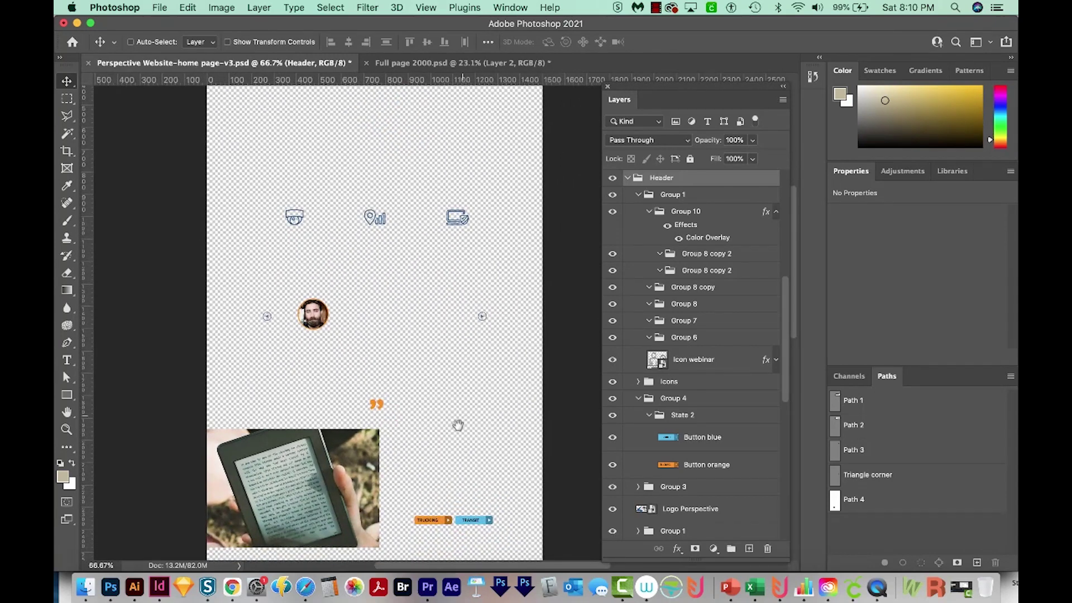
mouse_move(455, 426)
left_mouse_down()
mouse_move(447, 318)
mouse_move(463, 262)
mouse_move(464, 432)
left_mouse_up()
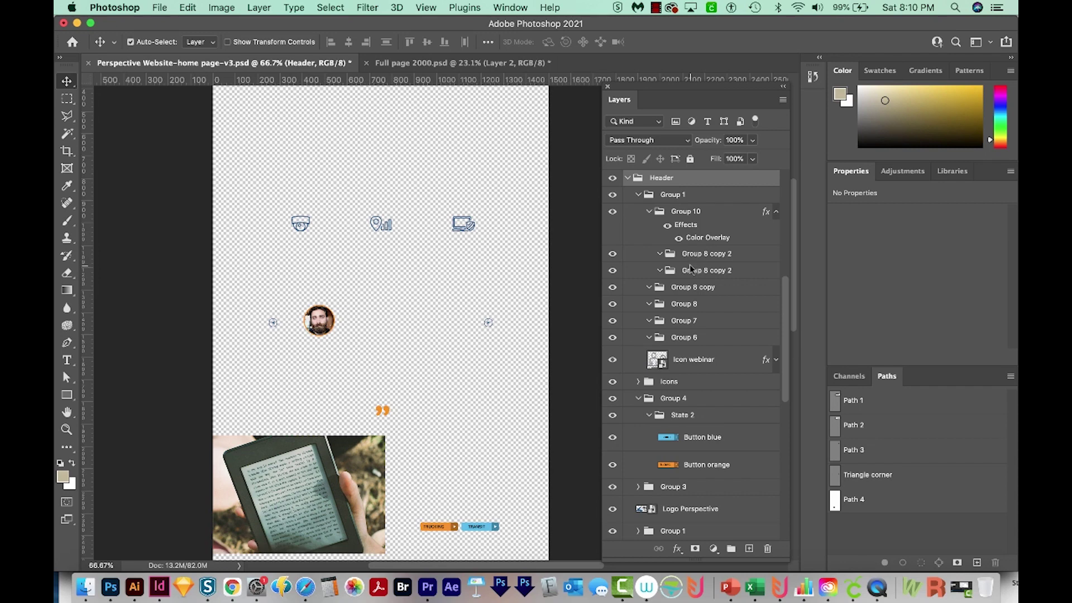
key("super+alt+a")
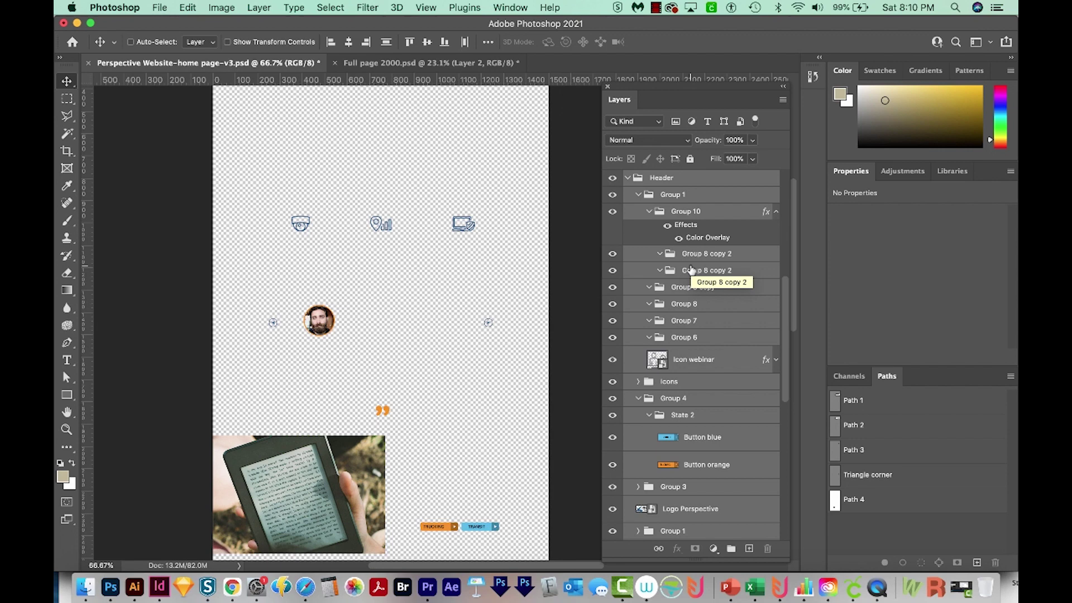
key("super+shift+g")
key("super+shift+g")
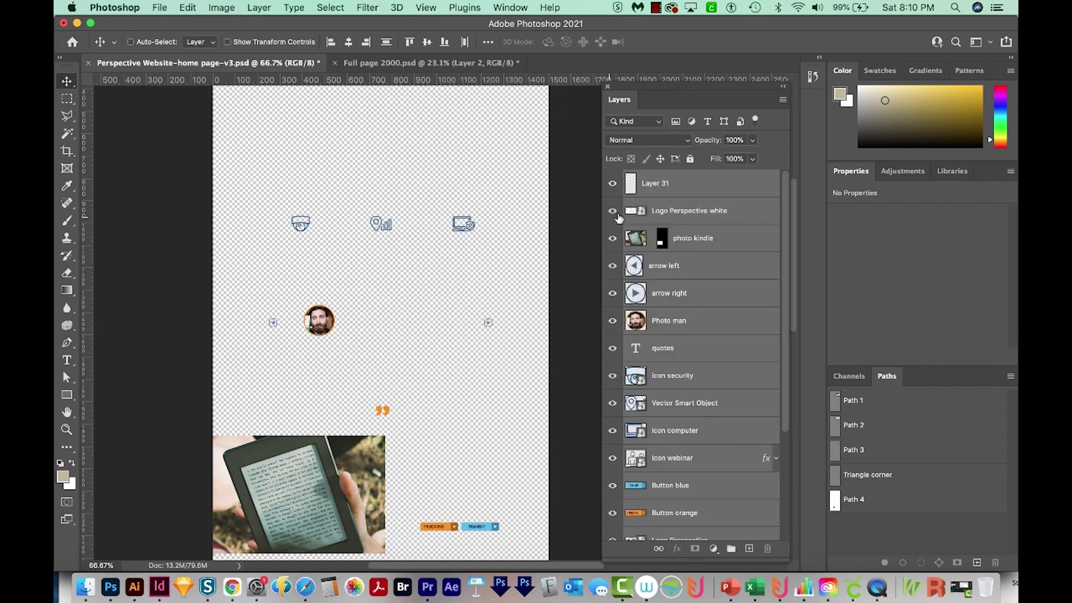
Step: Check Layer 31 for pixels by loading its selection, and delete the layer
left_click(709, 211)
left_click(623, 189)
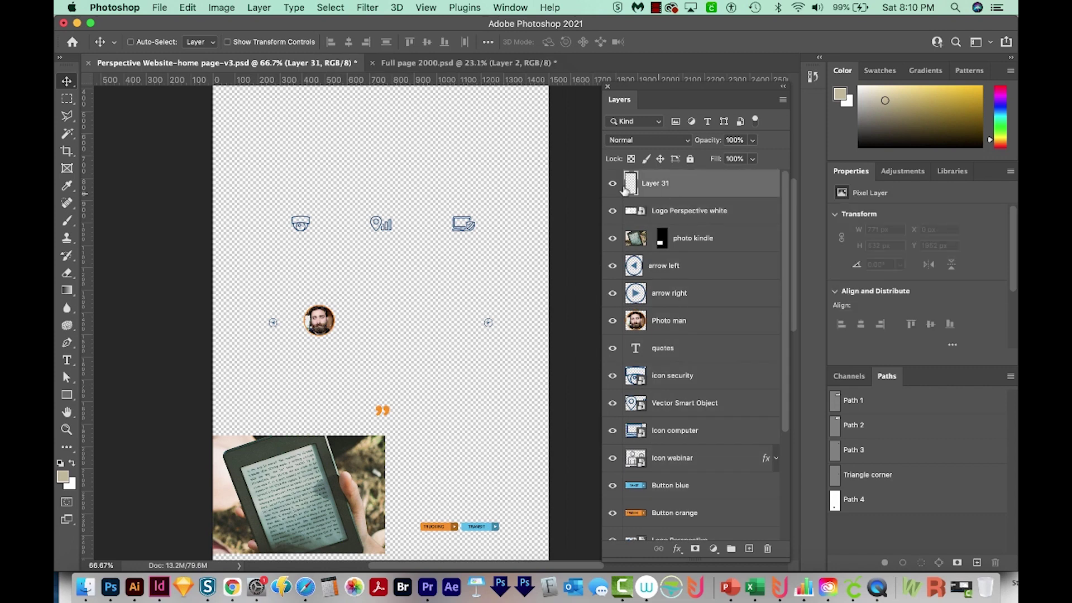
left_click(629, 187, "super")
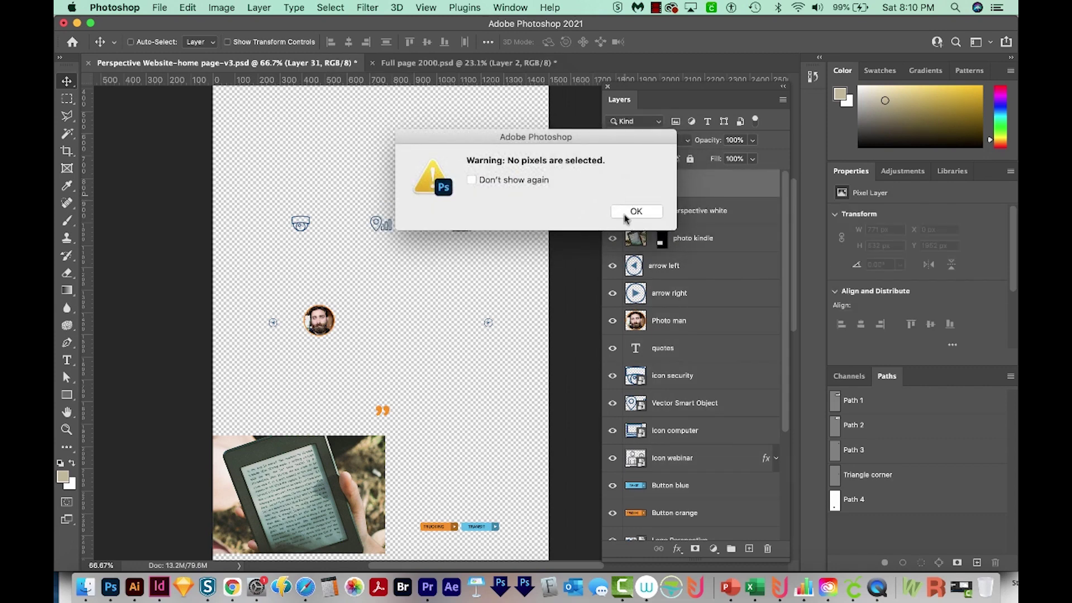
left_click(629, 212)
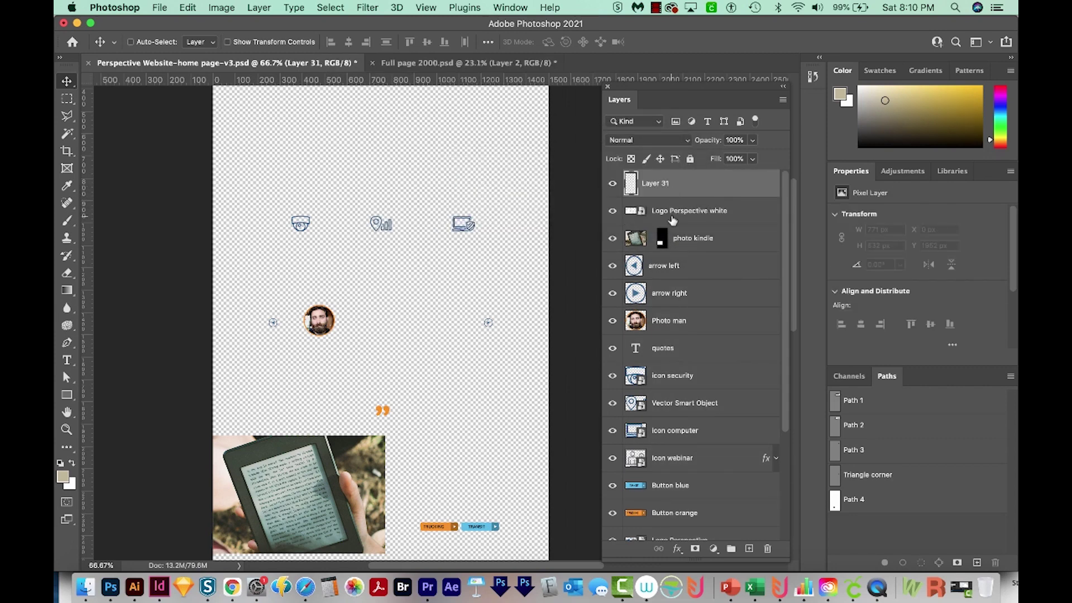
key("Delete")
Step: Rasterize the quotes type layer
left_click(680, 314)
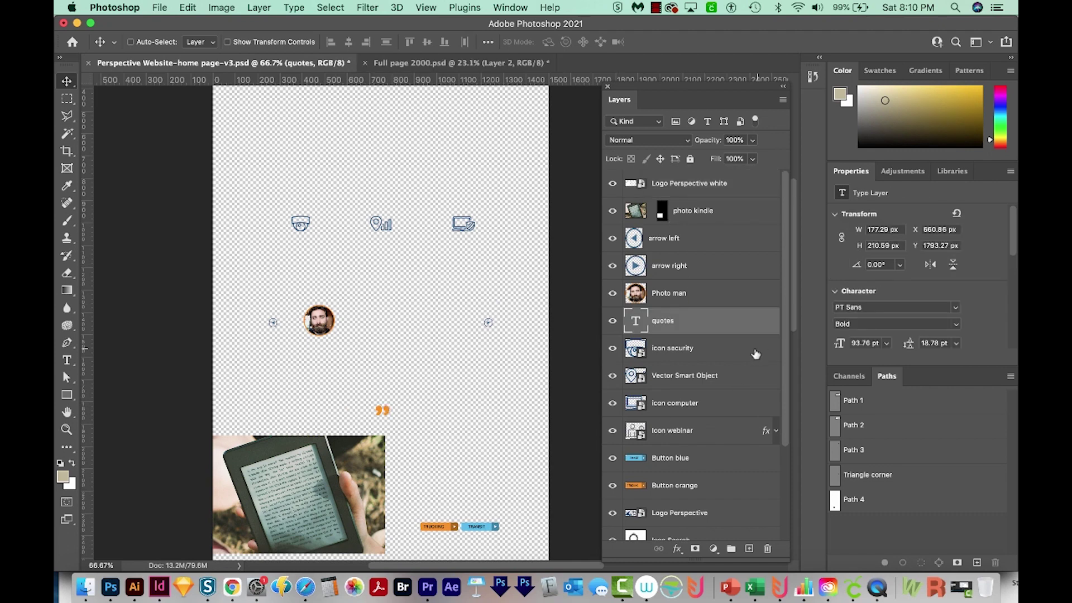
right_click(690, 323)
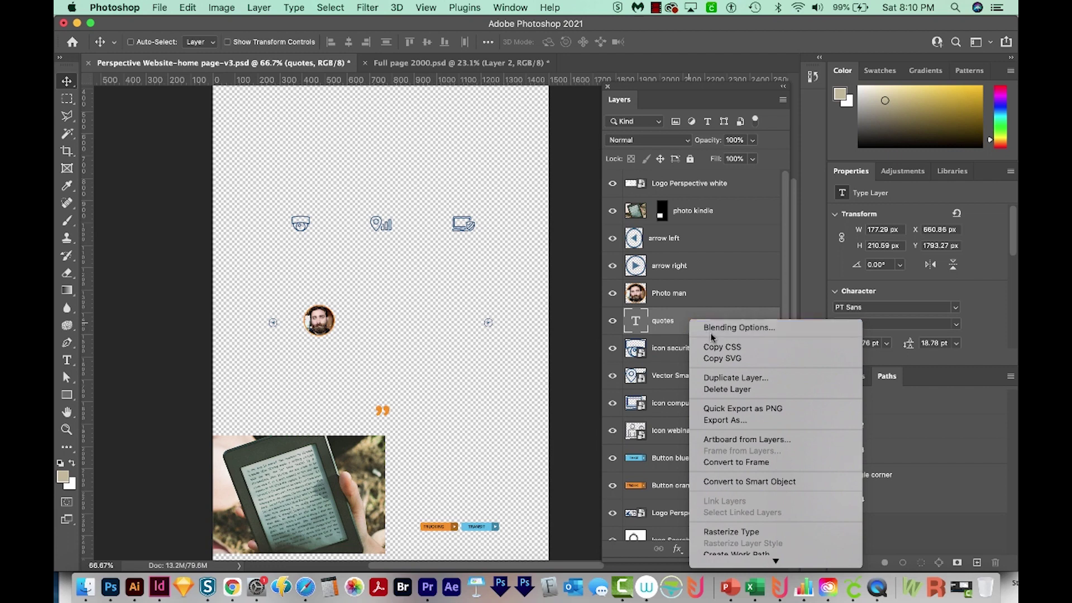
left_click(726, 530)
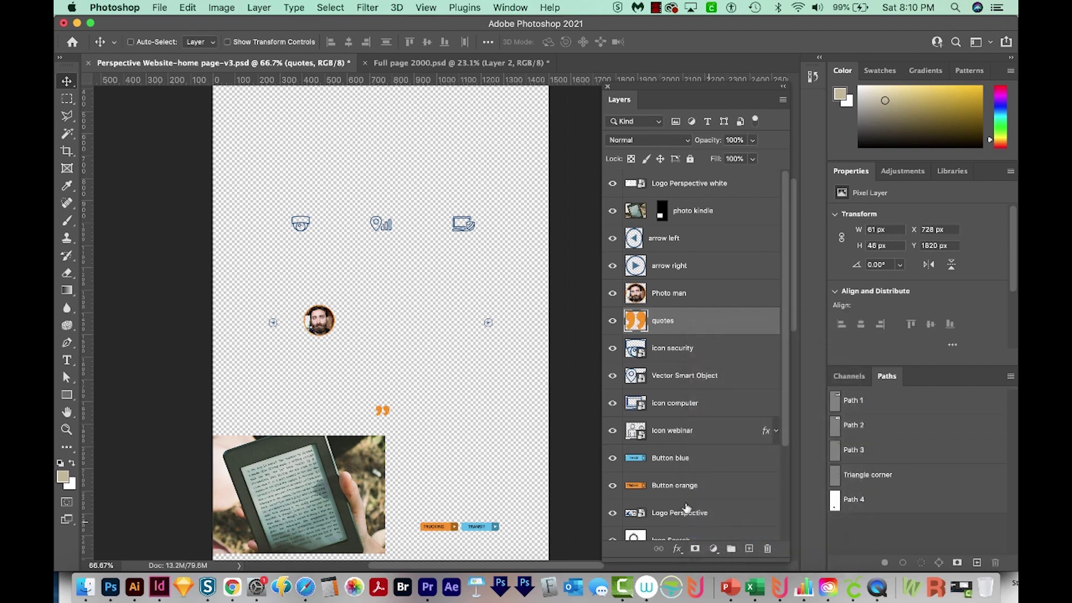
Step: Delete the leftover Layer 15, Layer 21, Layer 22 and the empty Layer 3
scroll(786, 417, "down", 1)
scroll(786, 416, "down", 4)
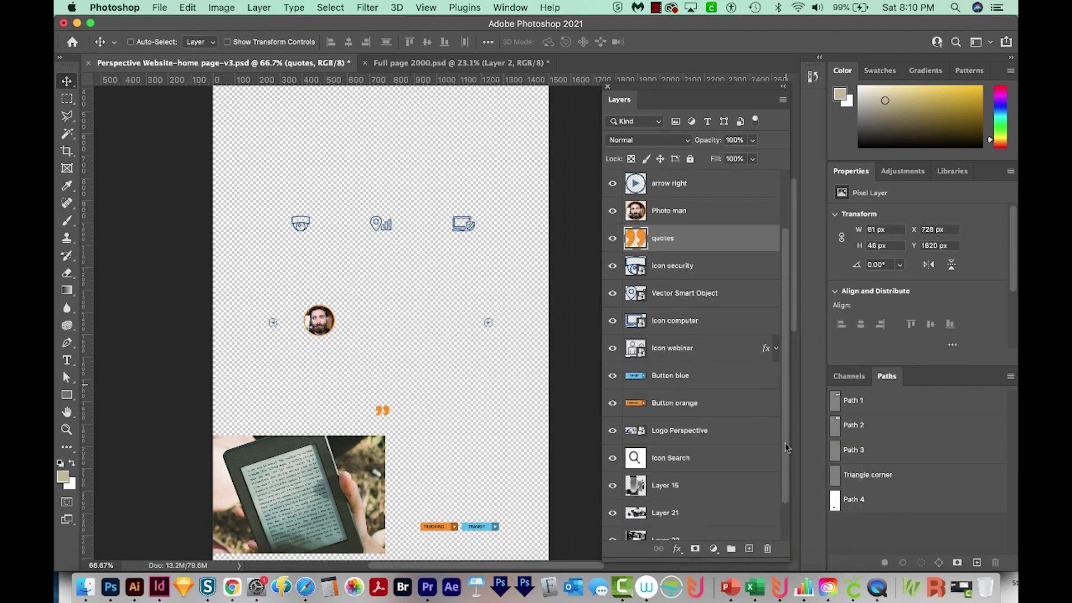
left_click(669, 473)
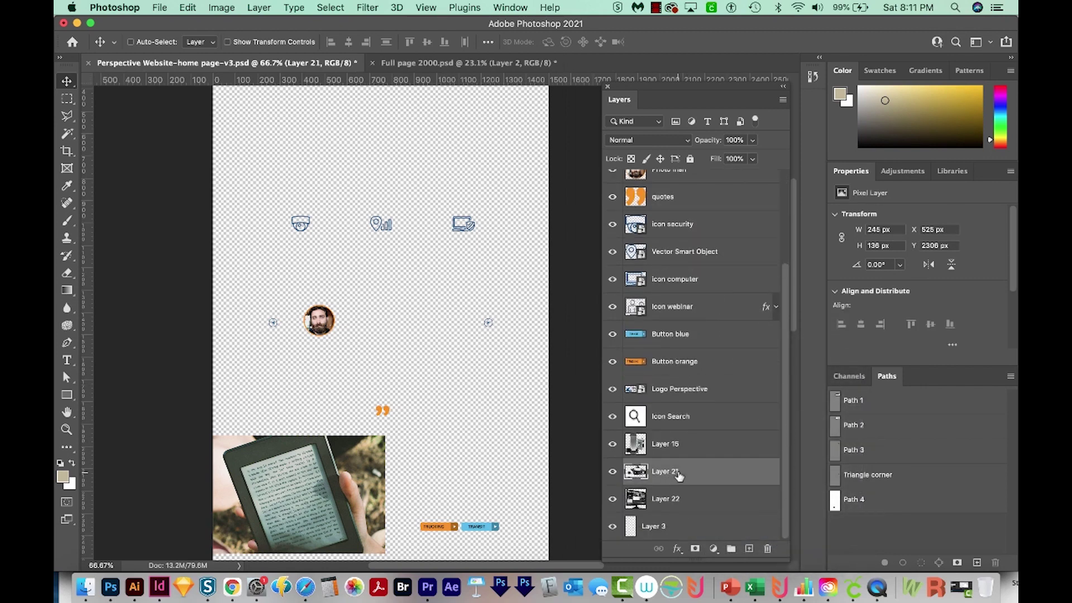
left_click(690, 448)
left_click(692, 500, "shift")
key("Delete")
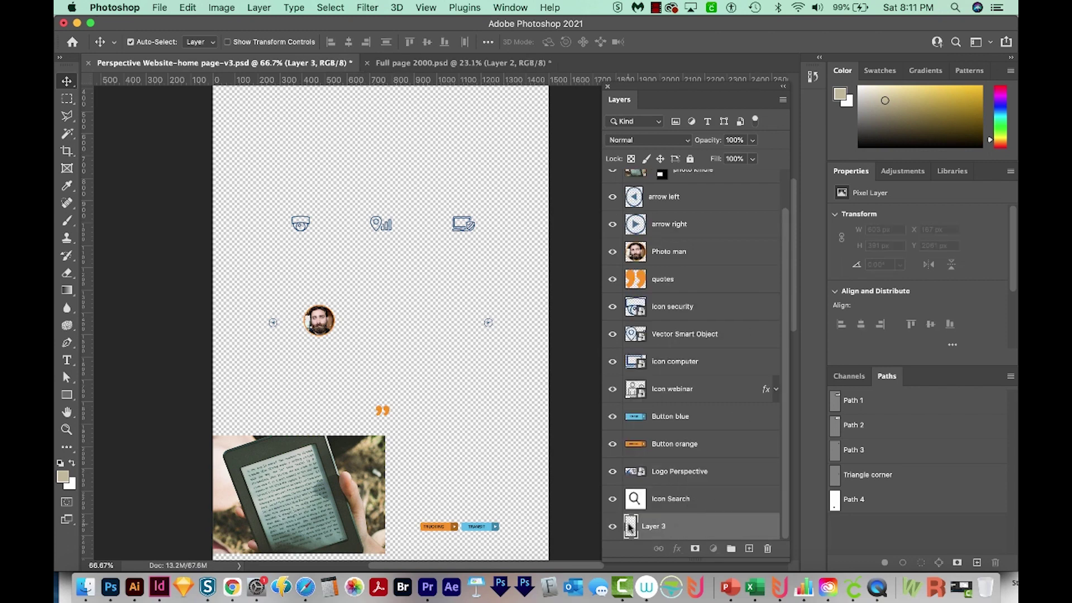
left_click(631, 526, "super")
left_click(643, 214)
key("Delete")
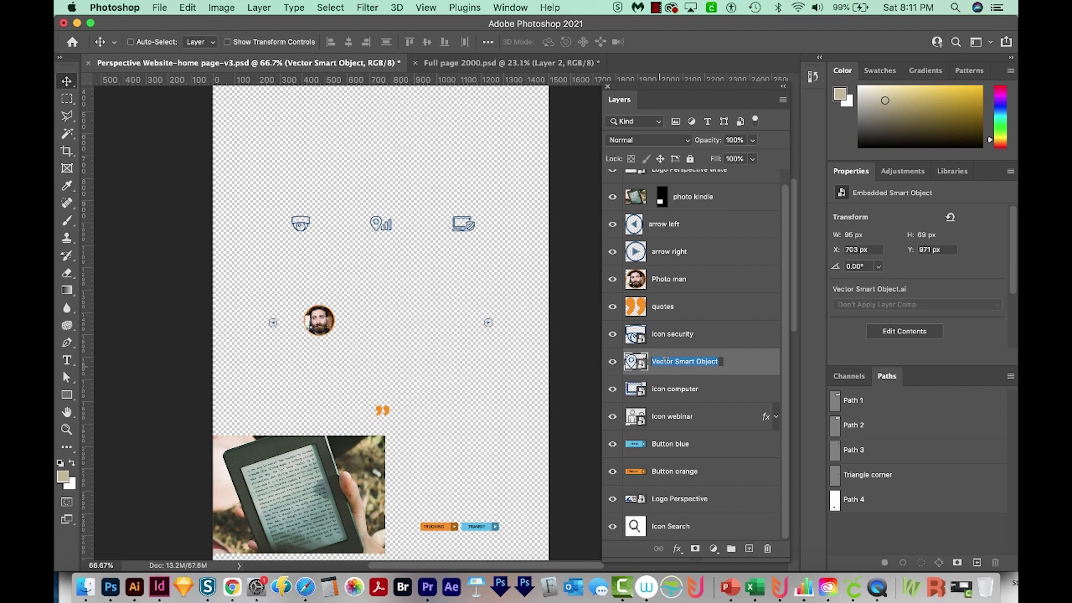
Step: Rename the map pin icon's Vector Smart Object layer as icon location
key("BackSpace")
type("icon location")
key("Return")
scroll(773, 405, "up", 1)
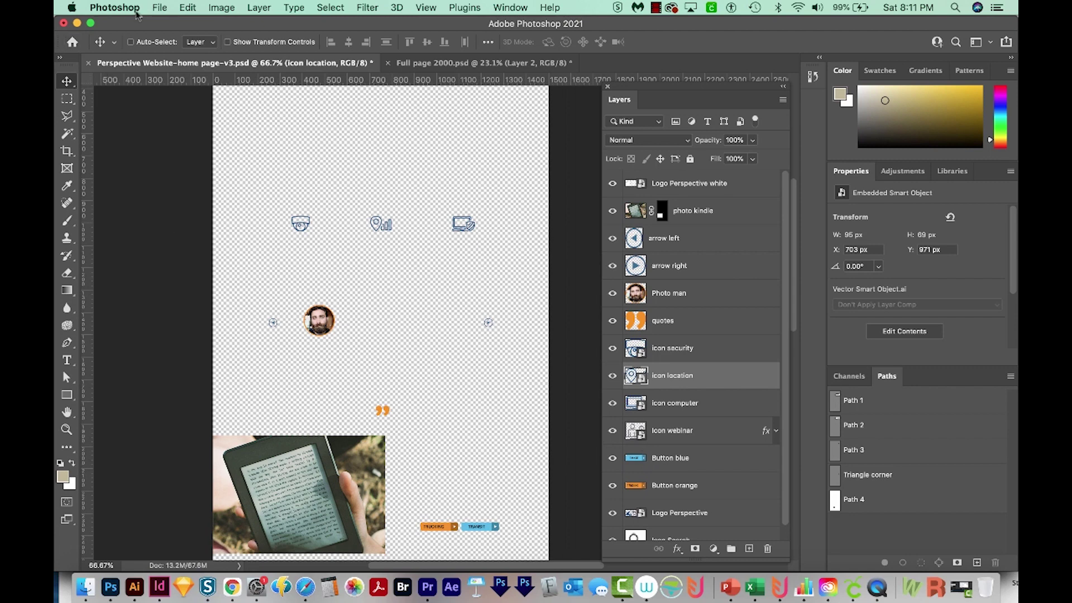
Step: Start exporting the home page document's layers to files and choose the PT folder as the destination
left_click(156, 8)
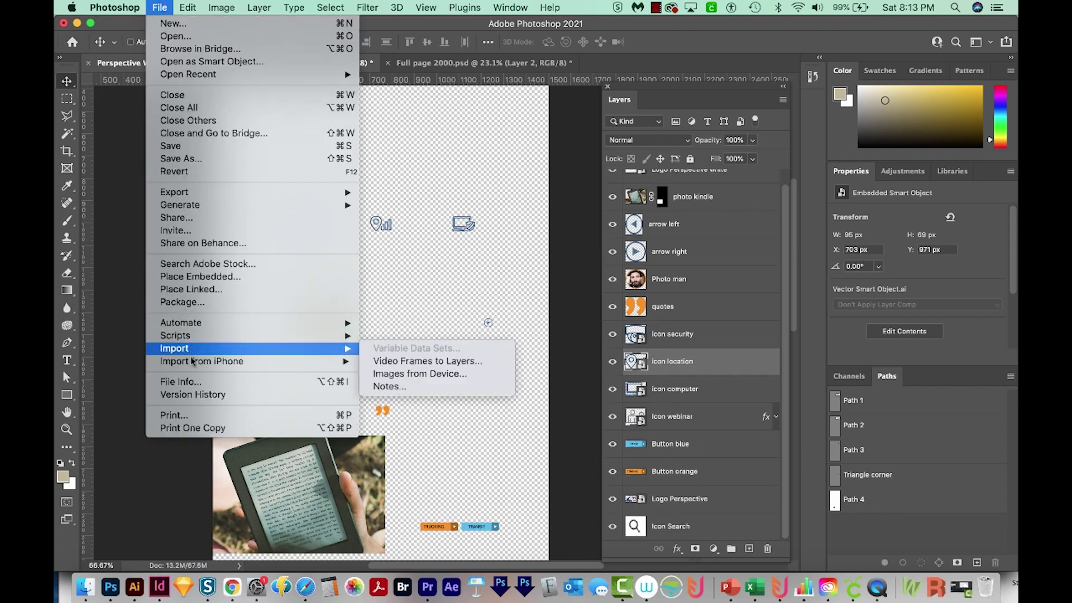
mouse_move(234, 193)
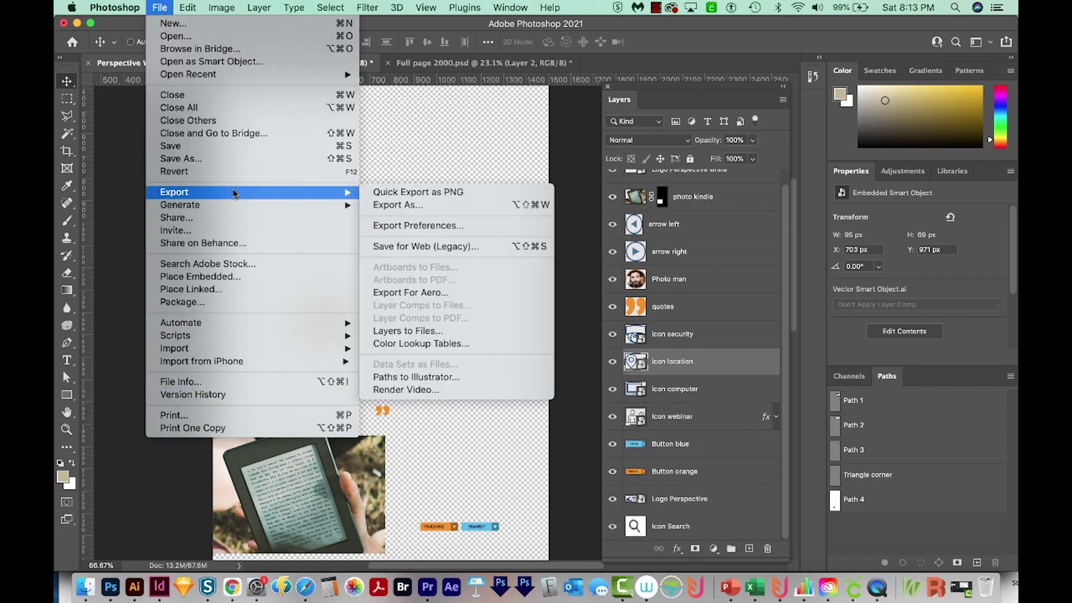
left_click(445, 335)
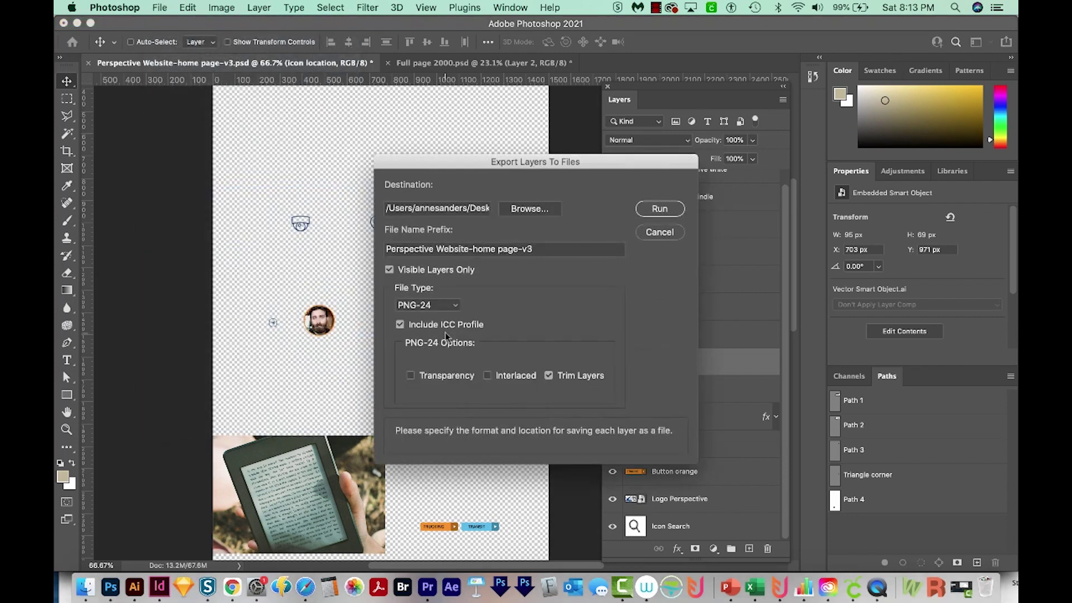
left_click(554, 210)
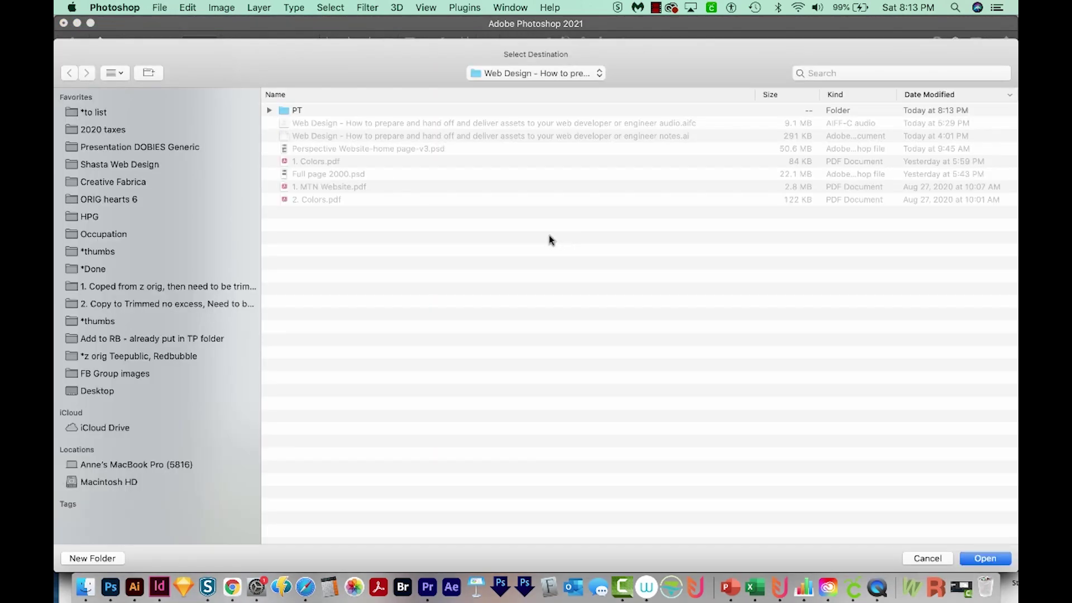
double_click(290, 112)
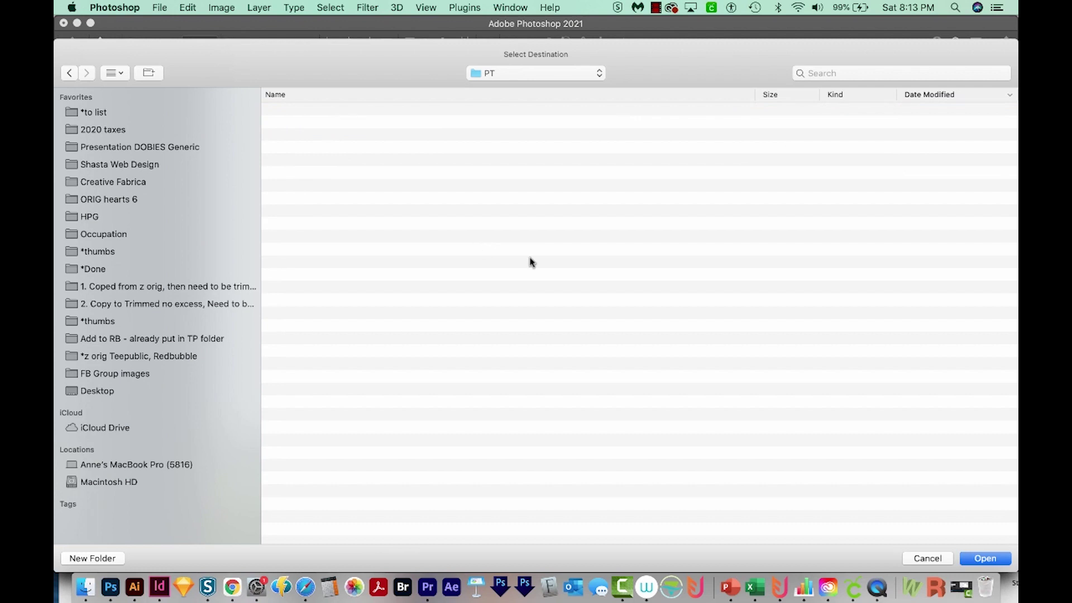
left_click(985, 559)
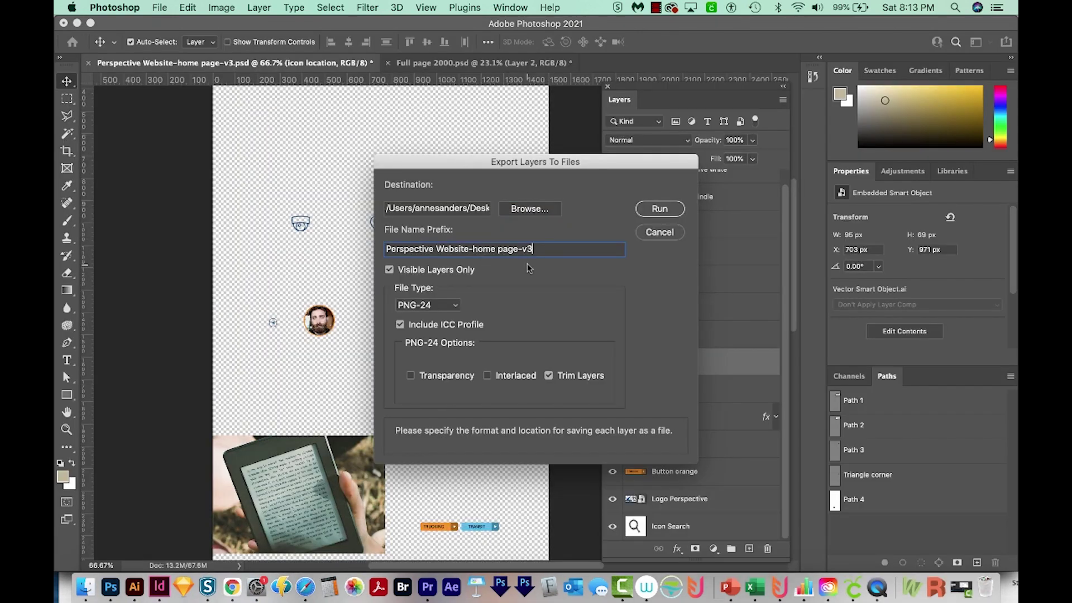
Step: Clear the file name prefix, enable transparency for the PNG-24 files, and run the layer export
key("super+a")
key("BackSpace")
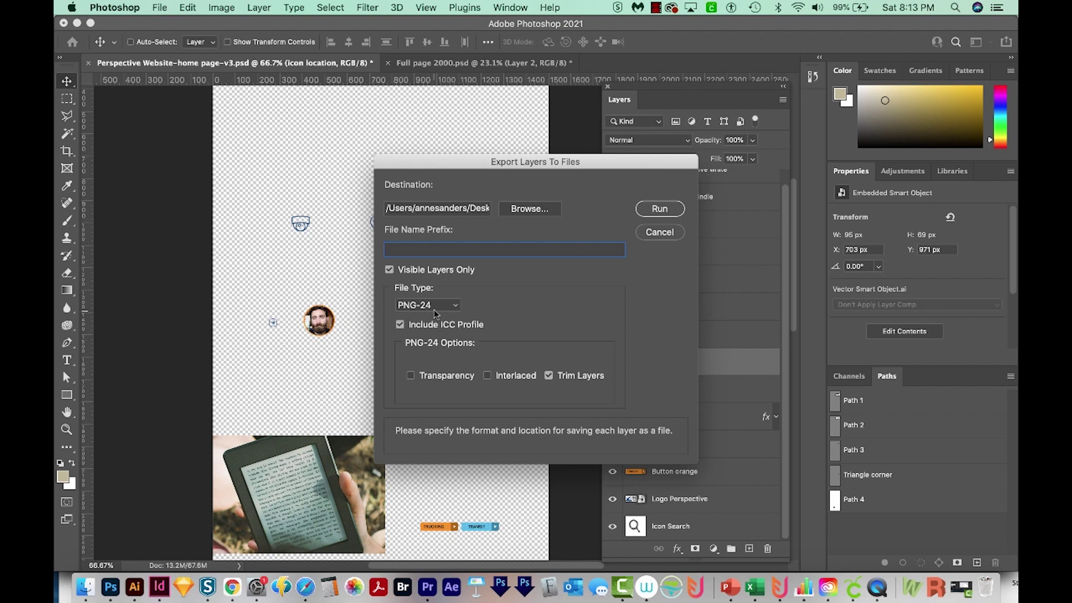
left_click(411, 376)
left_click(652, 209)
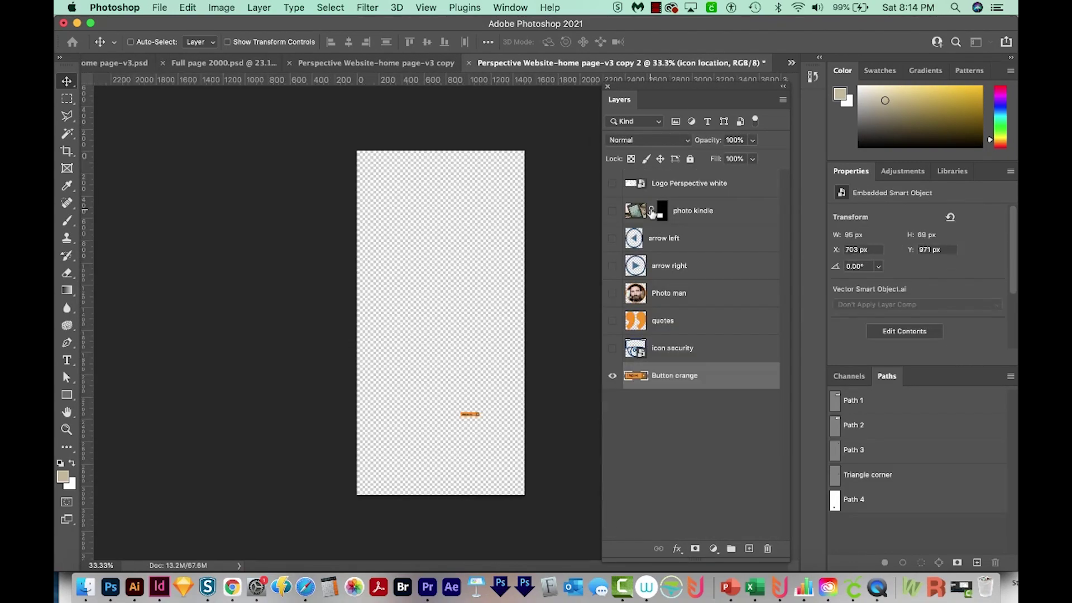
left_click(650, 211)
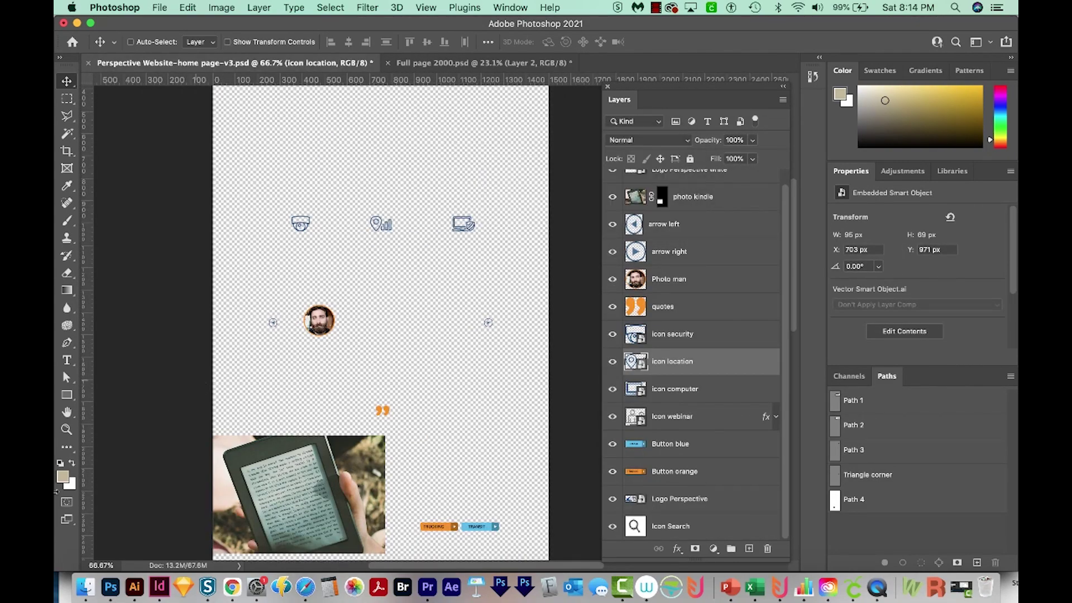
Step: Switch to Finder and preview the exported PNG files in the PT folder, from the white logo through the search icon
left_click(85, 586)
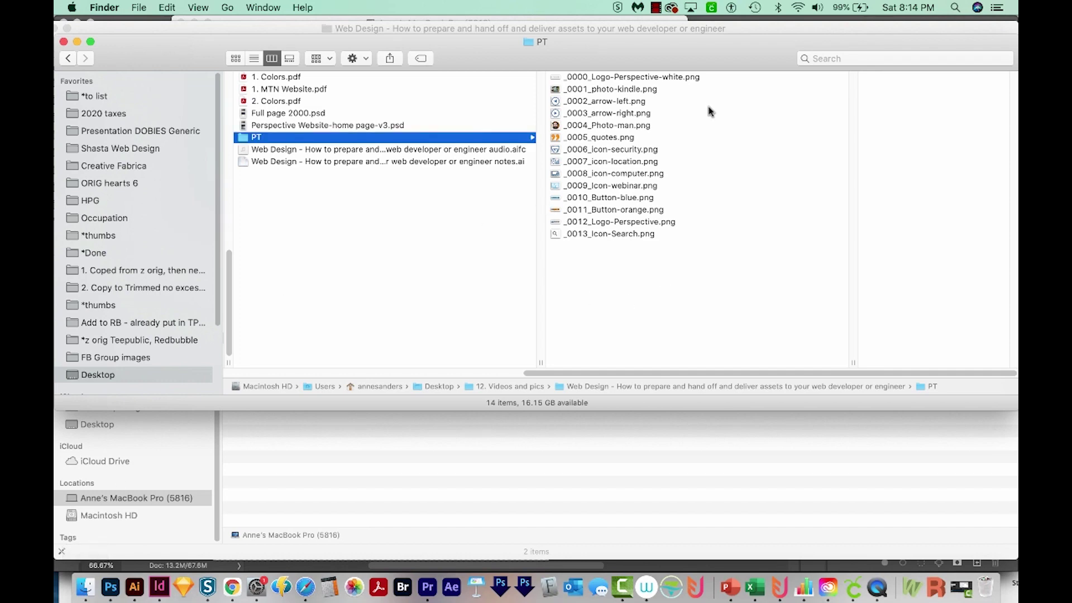
left_click(720, 79)
key("space")
key("space")
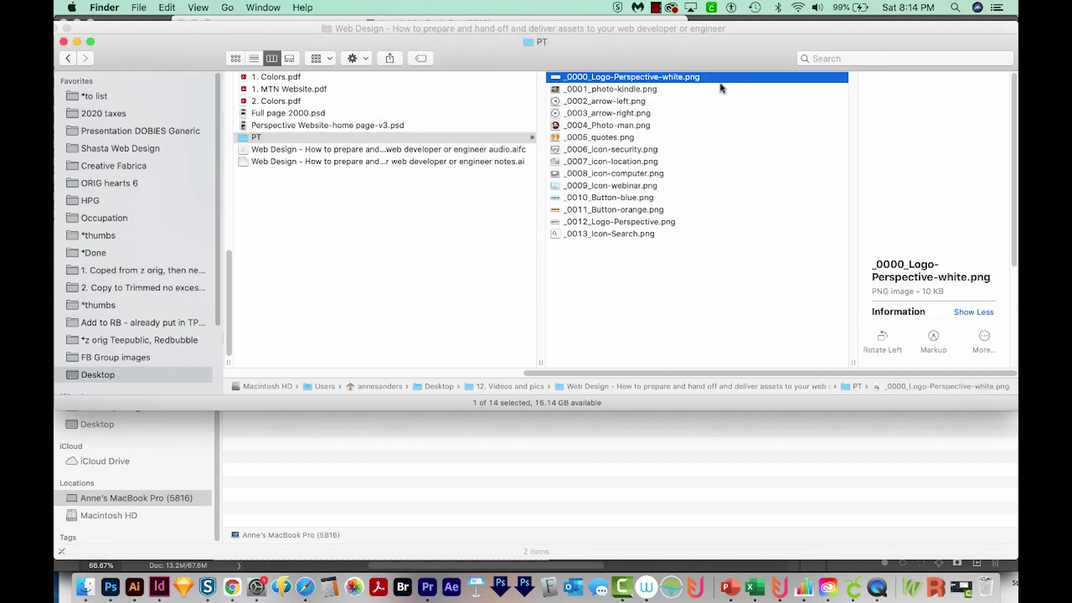
key("space")
key("Down")
key("Down")
key("Down")
key("Down")
key("Down")
key("Down")
key("Down")
key("Down")
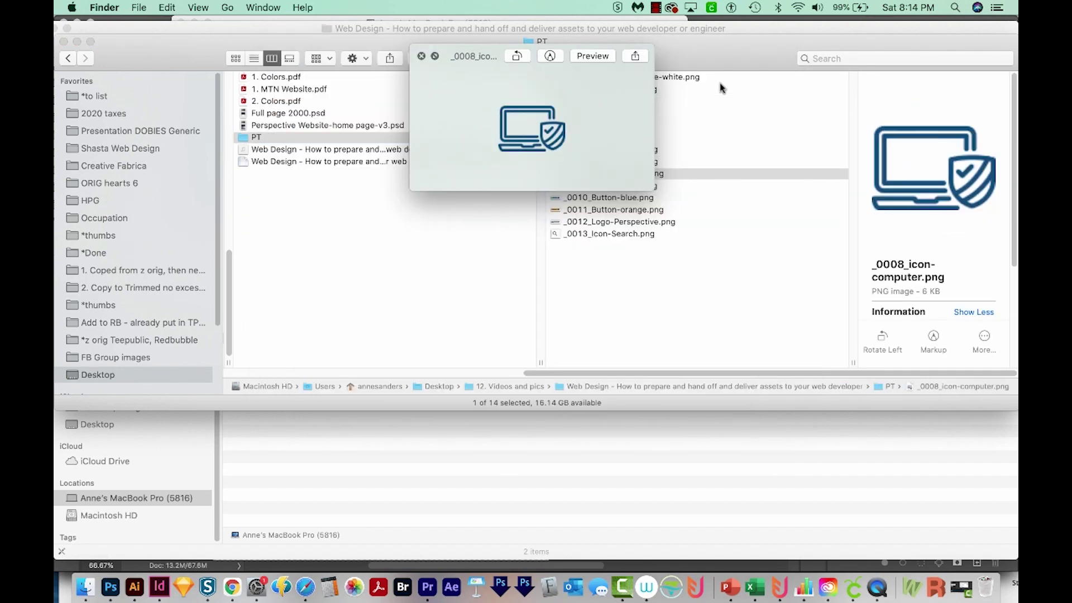
key("Down")
key("Down")
key("Down")
key("Down")
key("Down")
Step: Recheck the exported search icon and Perspective logo PNG files in the PT folder
key("space")
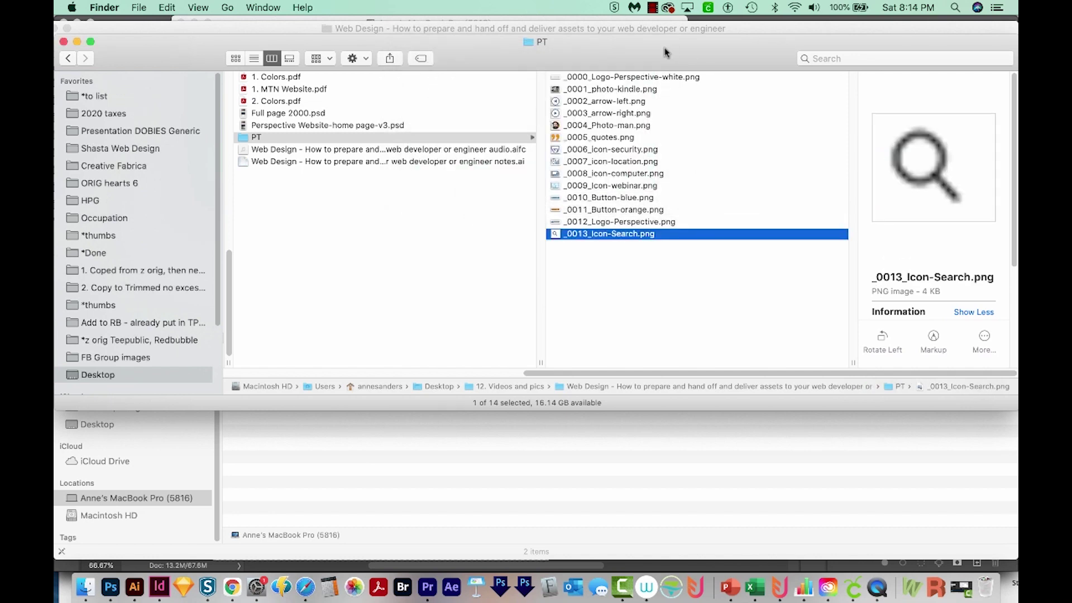
key("space")
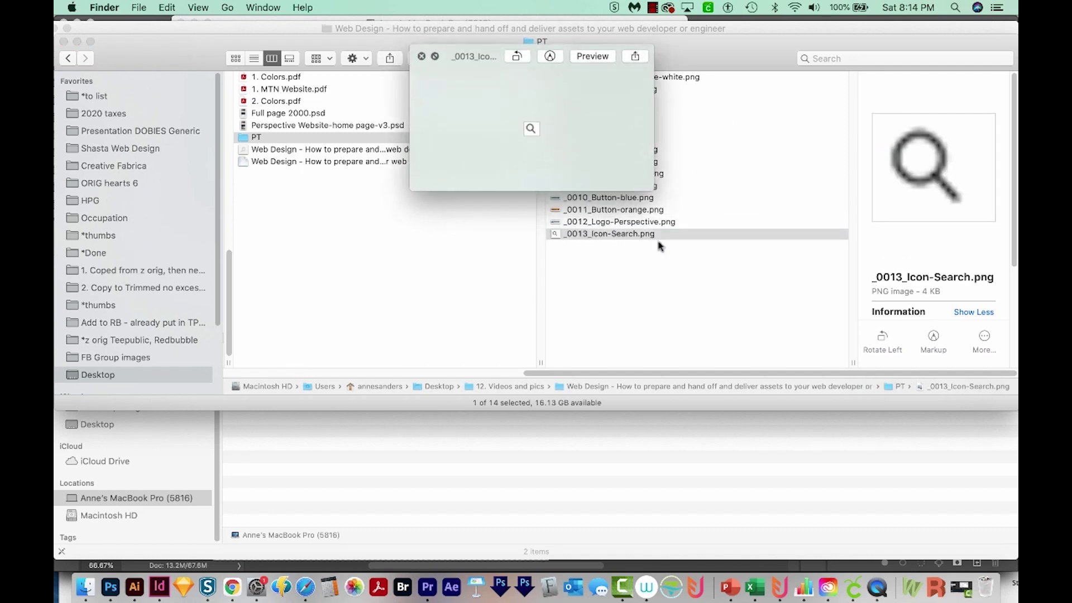
key("space")
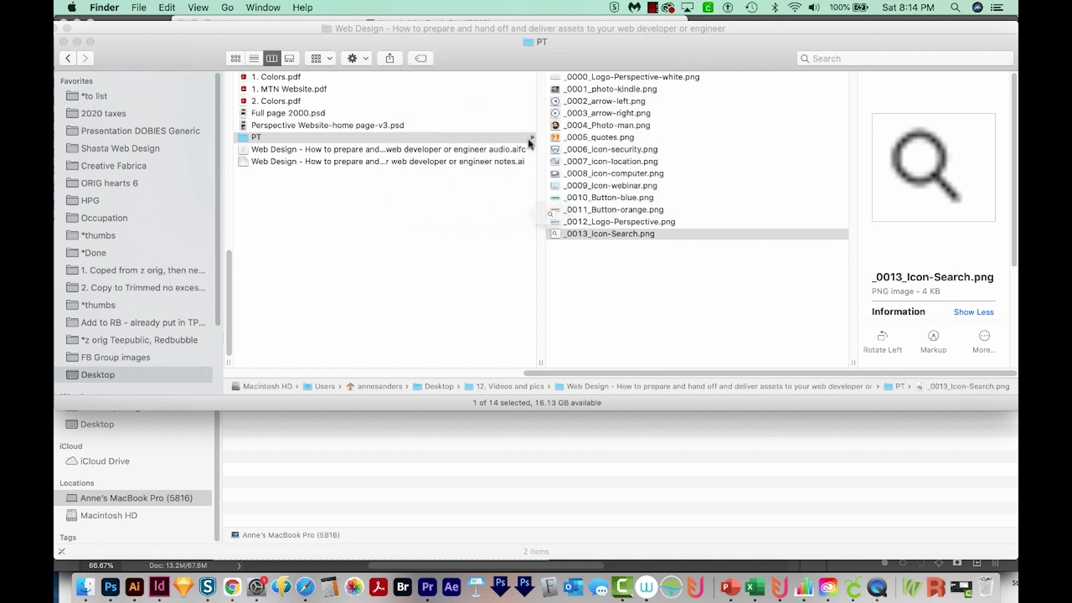
key("space")
key("space")
key("Up")
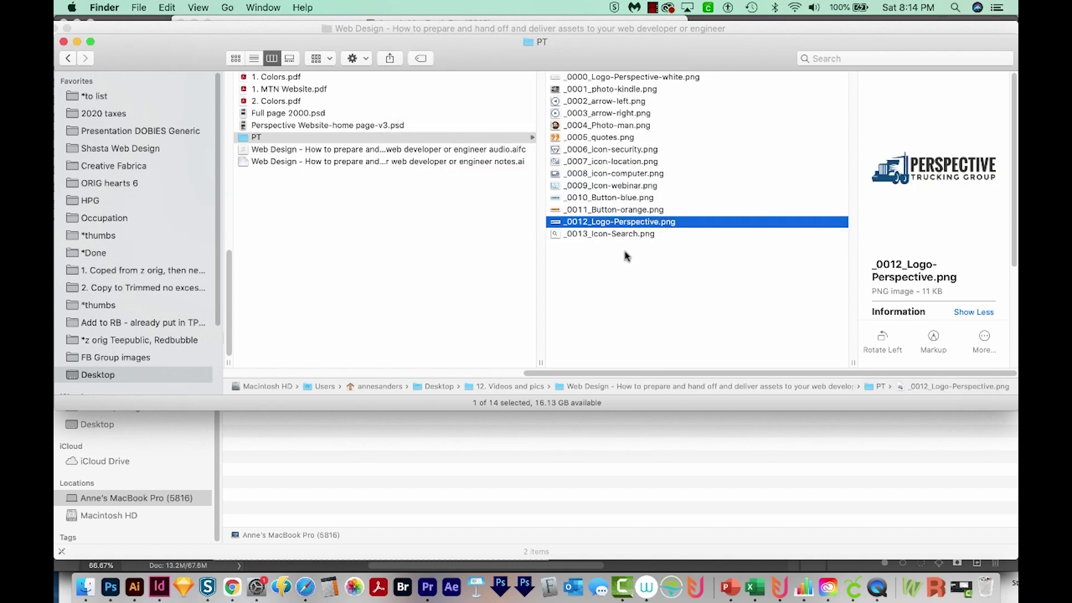
left_click(569, 234)
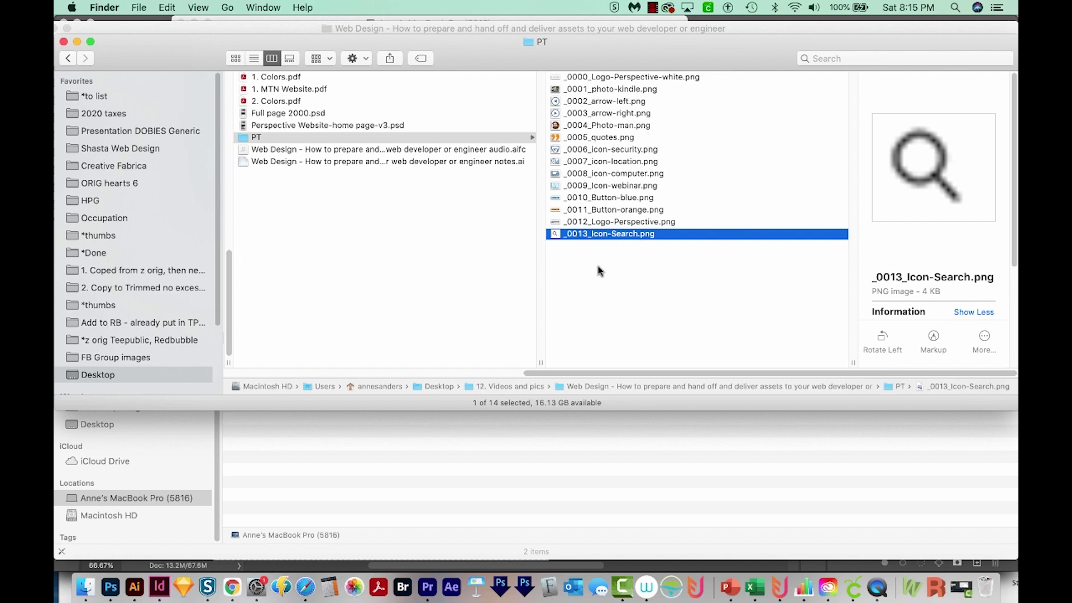
Step: Open A Better Finder Rename 10 and load all the exported PNG files from the PT folder into it
key("super+space")
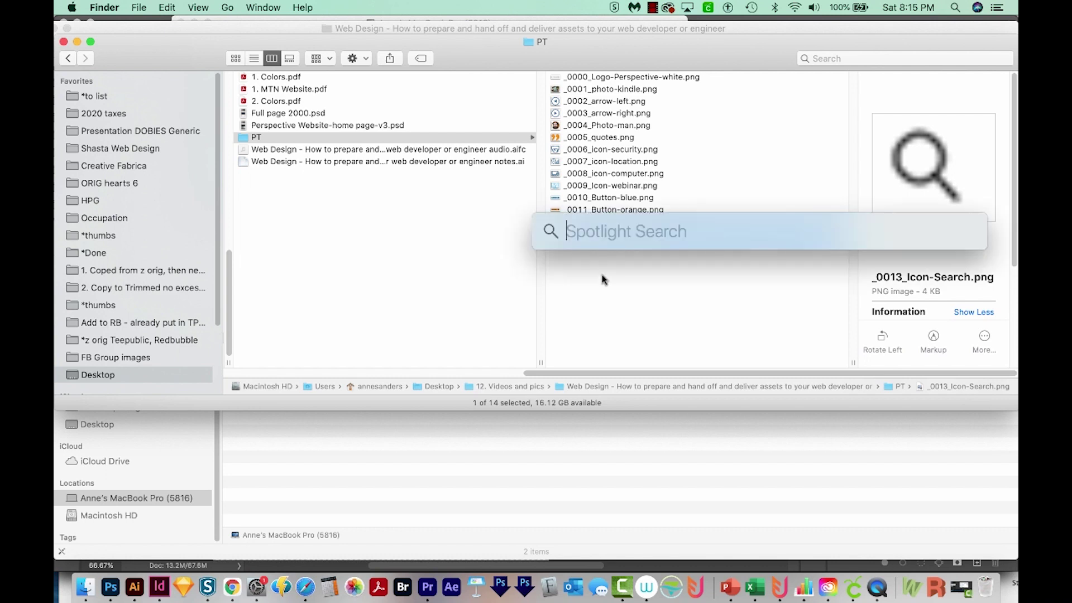
type("rename")
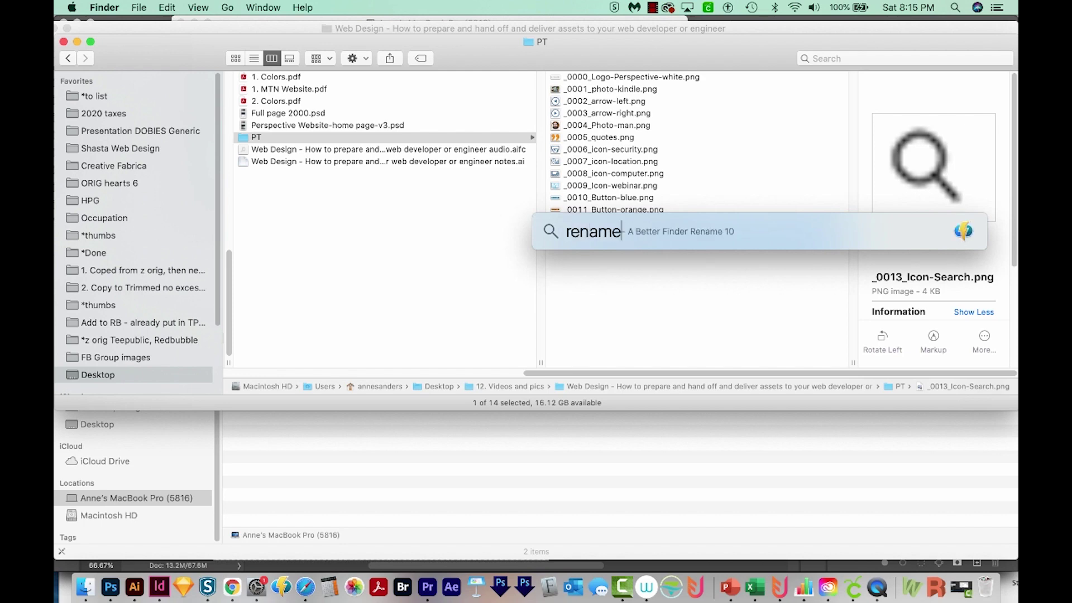
key("Return")
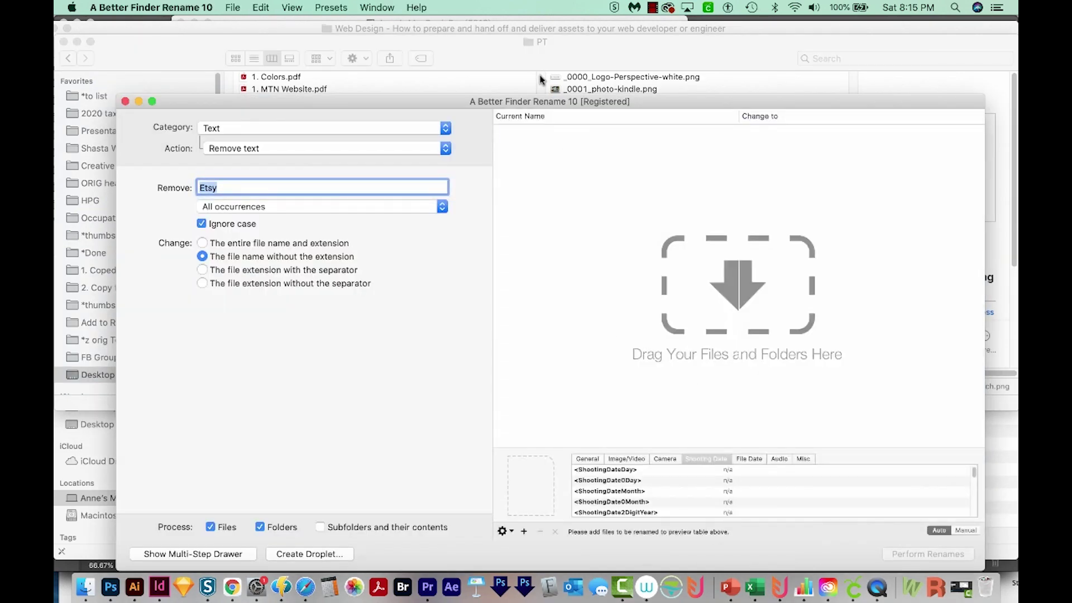
left_click_drag(531, 100, 503, 154)
left_click_drag(621, 146, 588, 137)
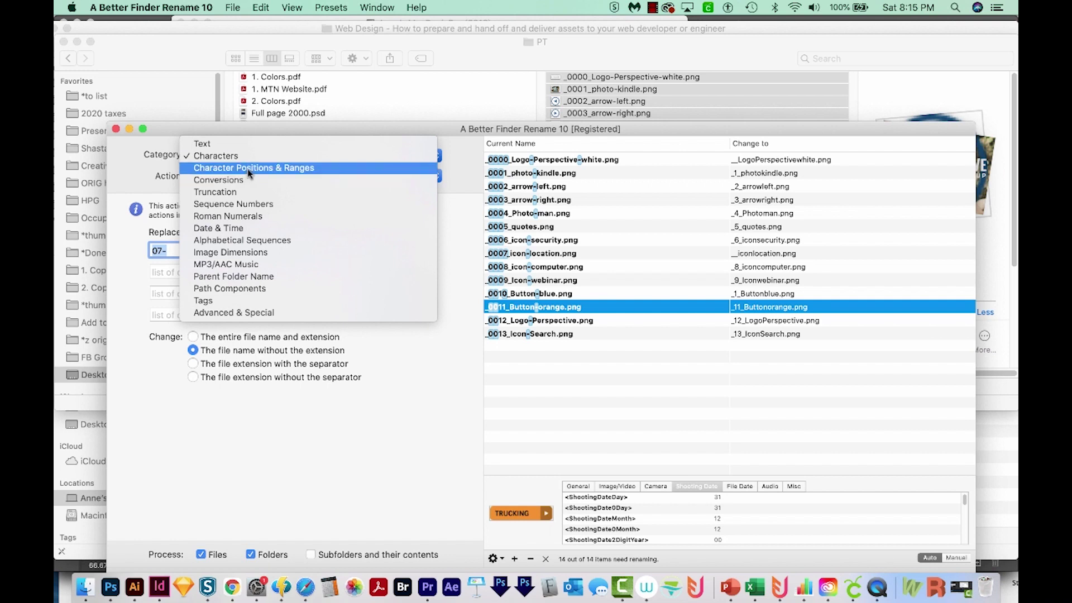
Step: Batch rename the PNG files by removing 6 characters from the beginning of each name, and close the renamer
left_click(247, 168)
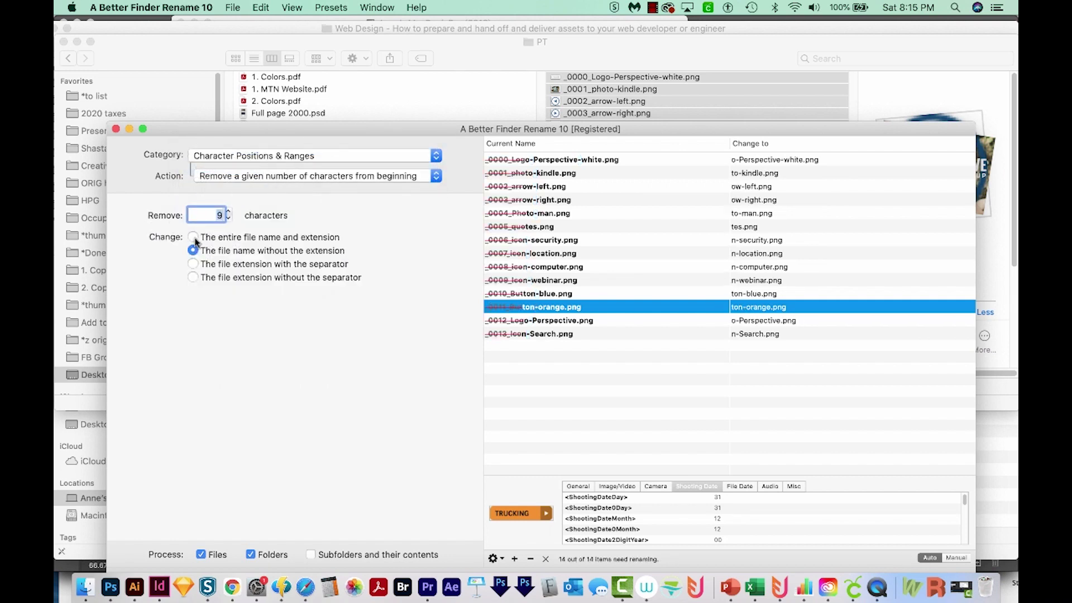
type("6")
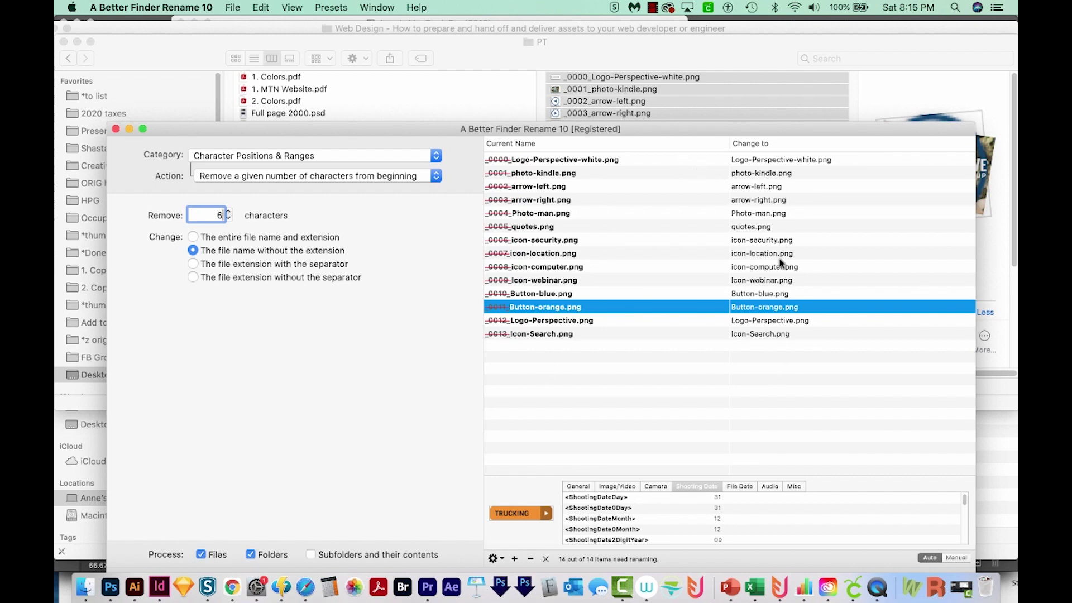
double_click(469, 130)
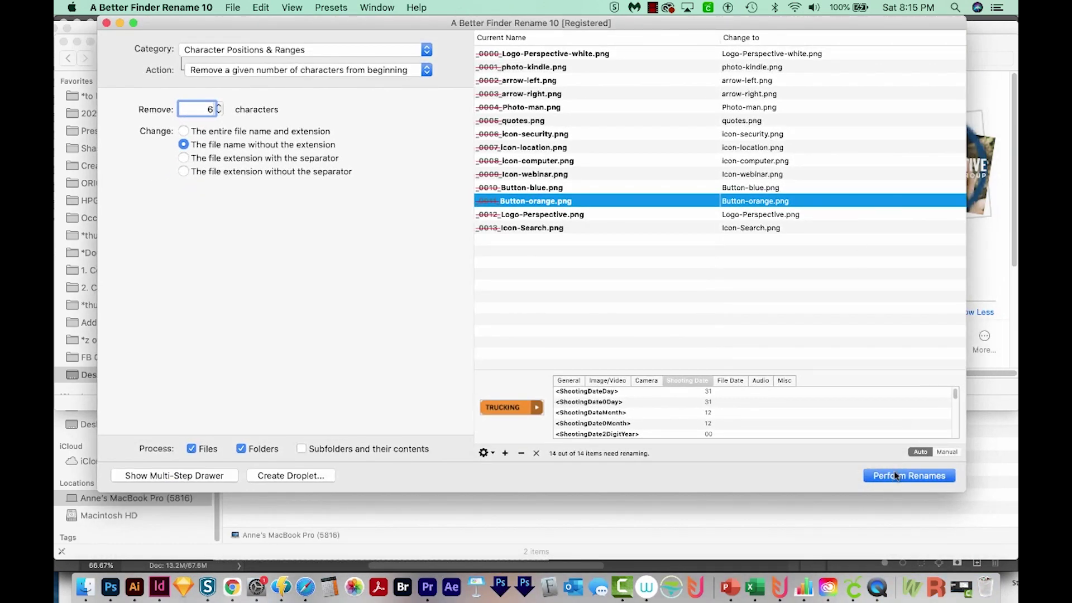
left_click(895, 475)
left_click(105, 23)
Step: Check the renamed PNG files in the PT folder, including arrow-left.png
left_click(612, 282)
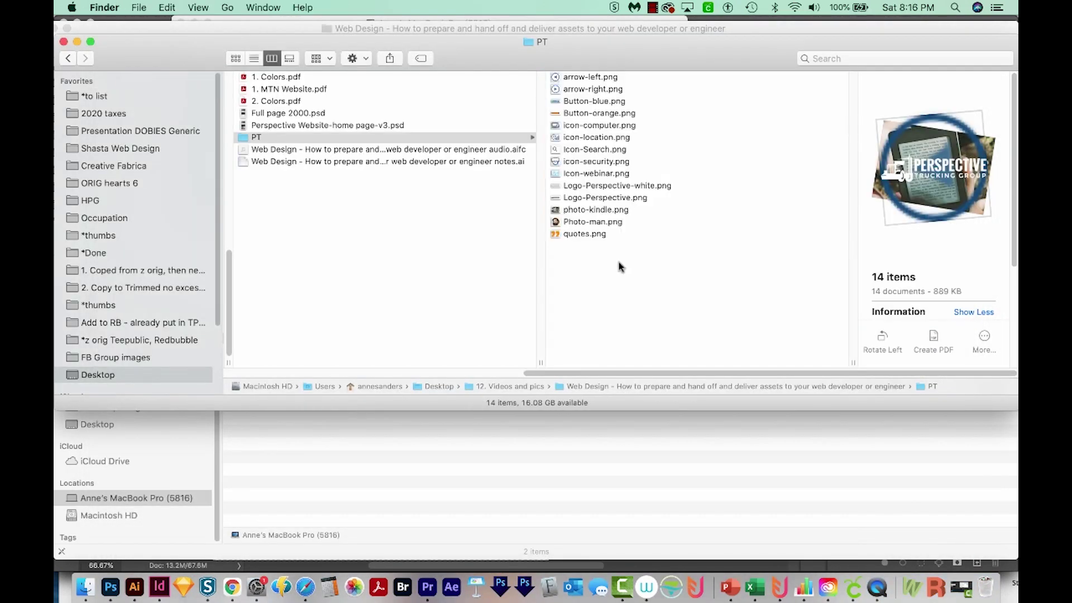
left_click(606, 77)
left_click(655, 282)
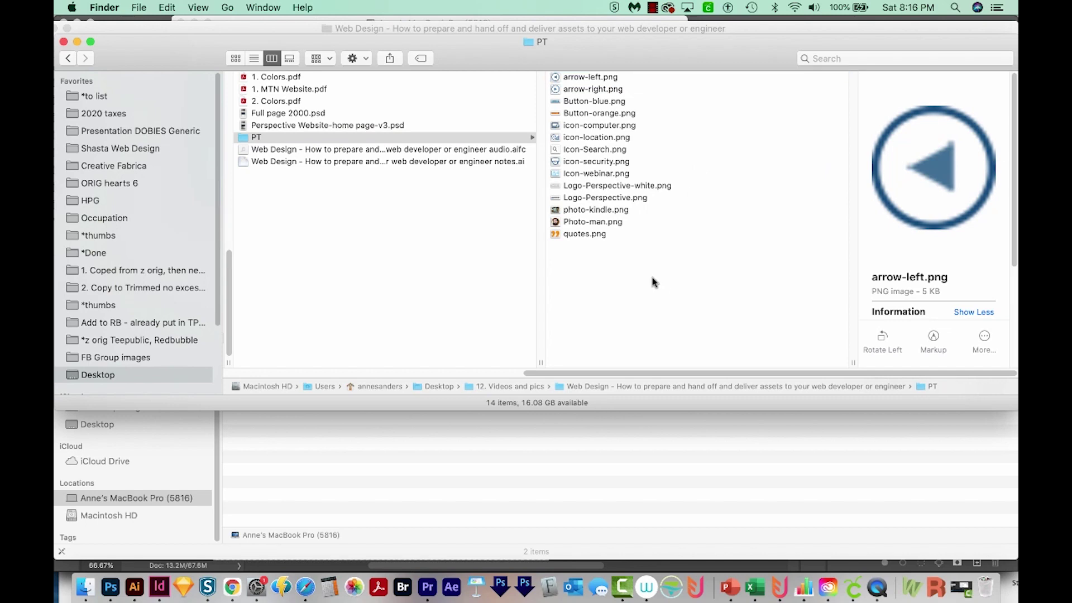
left_click_drag(607, 285, 598, 65)
left_click(607, 275)
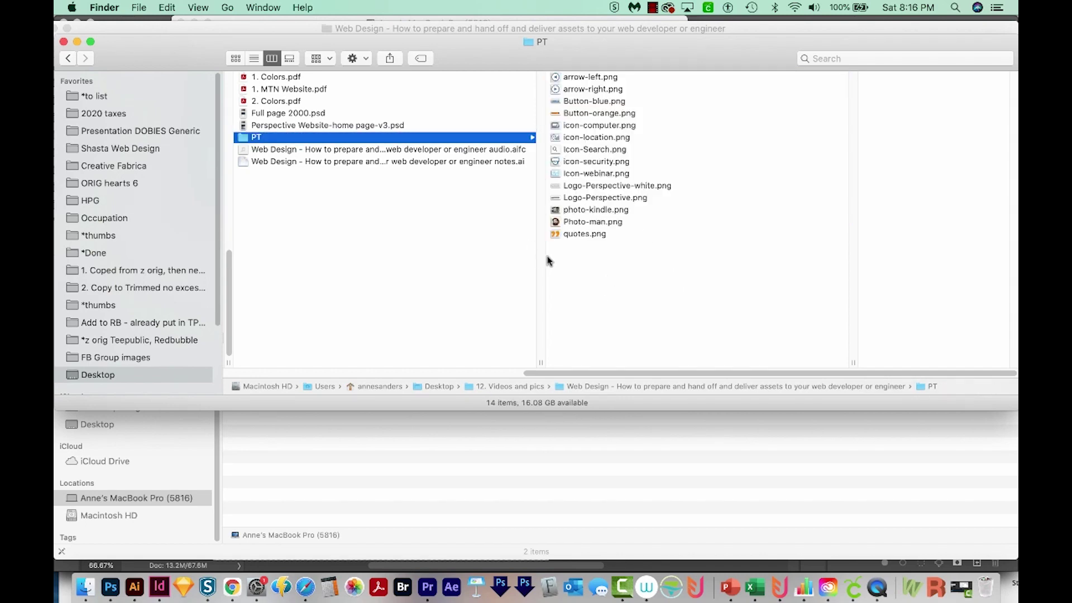
Step: Switch to Full page 2000.psd in Photoshop and rename Layer 2 copy 2 as Photo Blue overlay
left_click(111, 586)
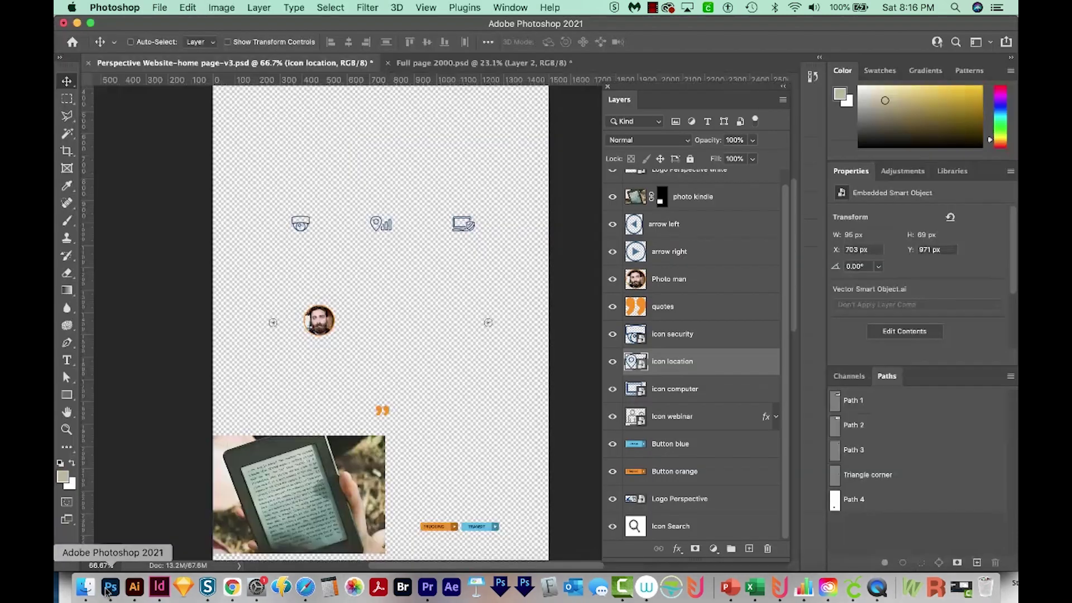
left_click(449, 64)
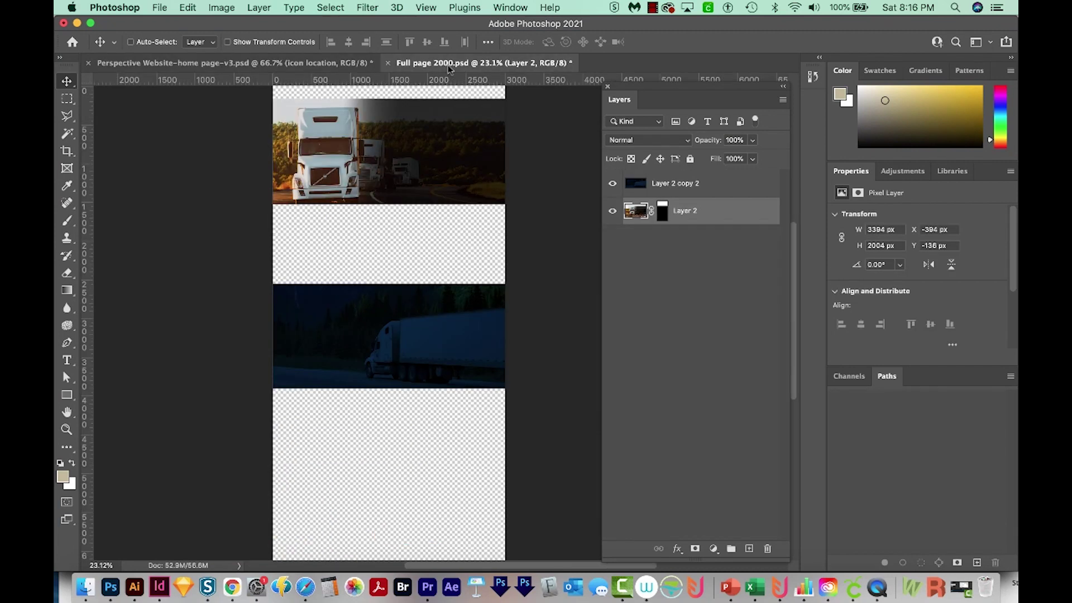
left_click(663, 185)
type("Photo Blue overlay")
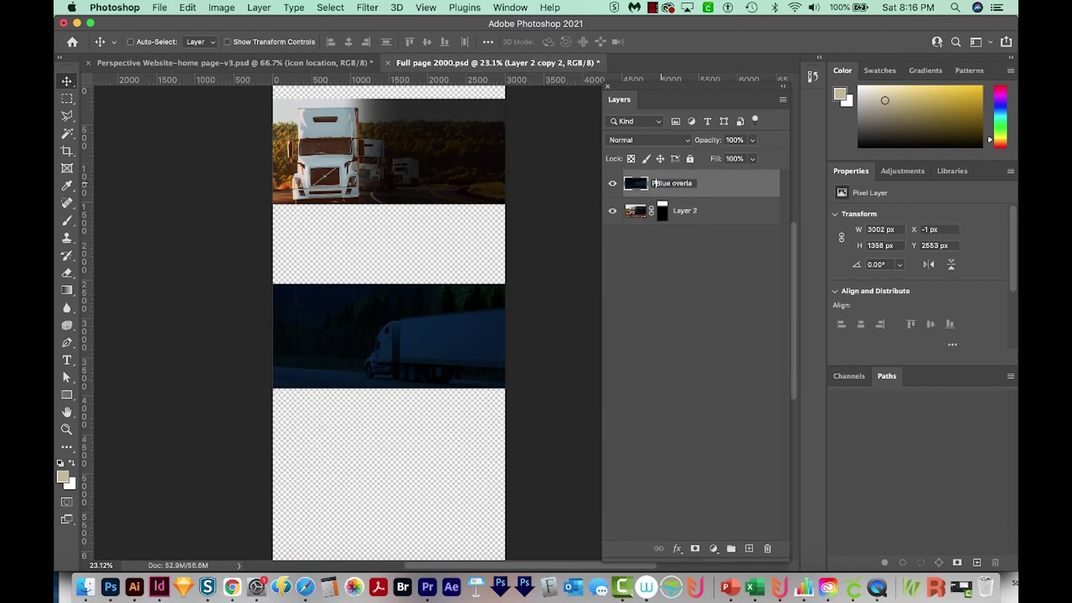
key("Return")
Step: Rename Layer 2, the masked white truck photo, as Photo header
double_click(678, 214)
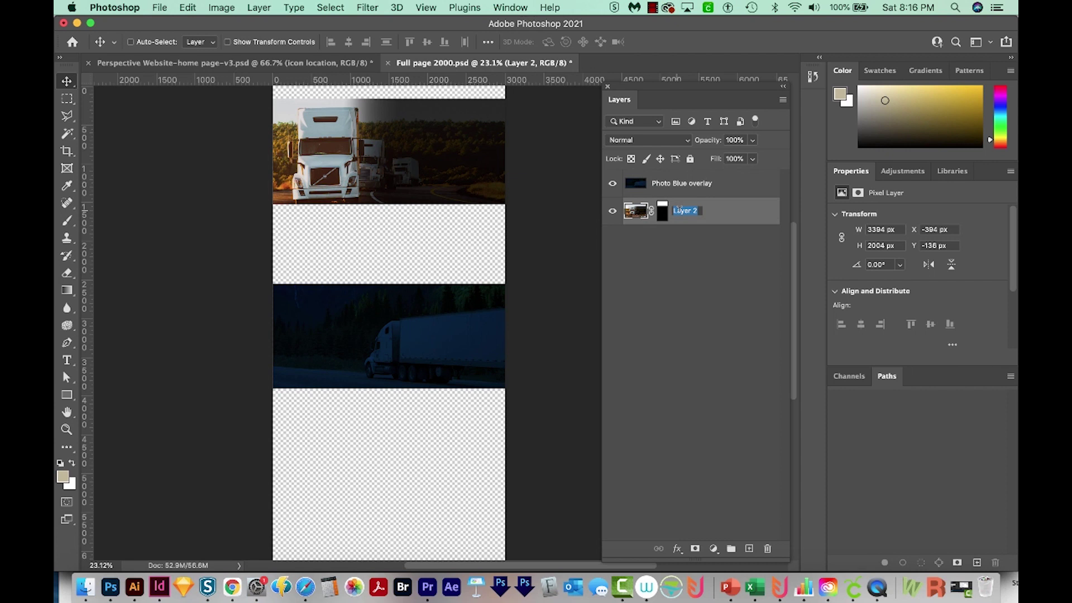
type("Photo header")
Step: Set up the layers-to-files export of Full page 2000.psd with an empty file name prefix and the PT folder as destination
left_click(160, 7)
mouse_move(166, 195)
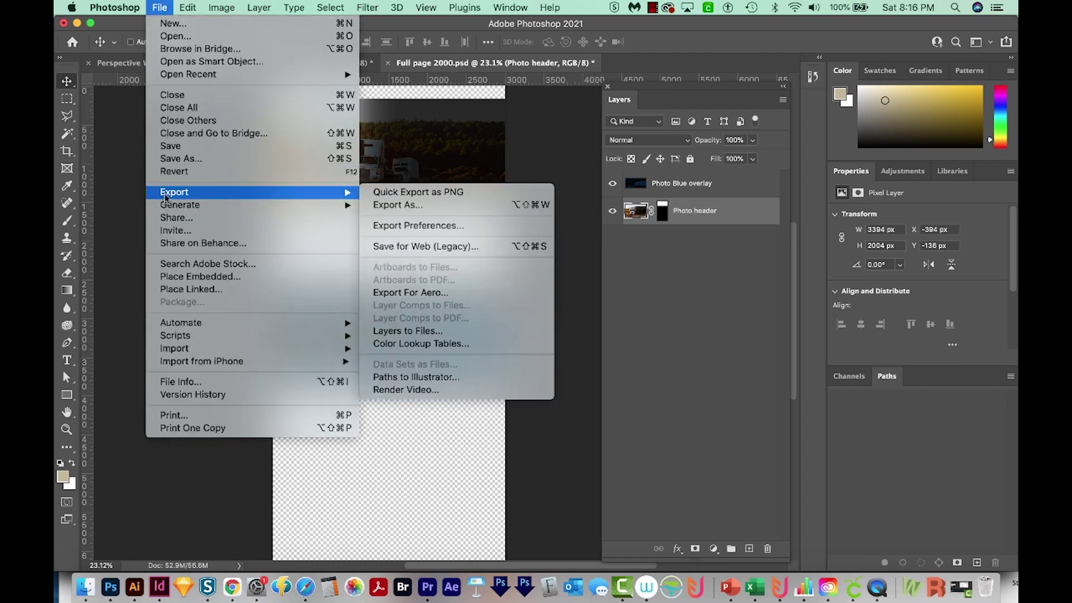
left_click(434, 333)
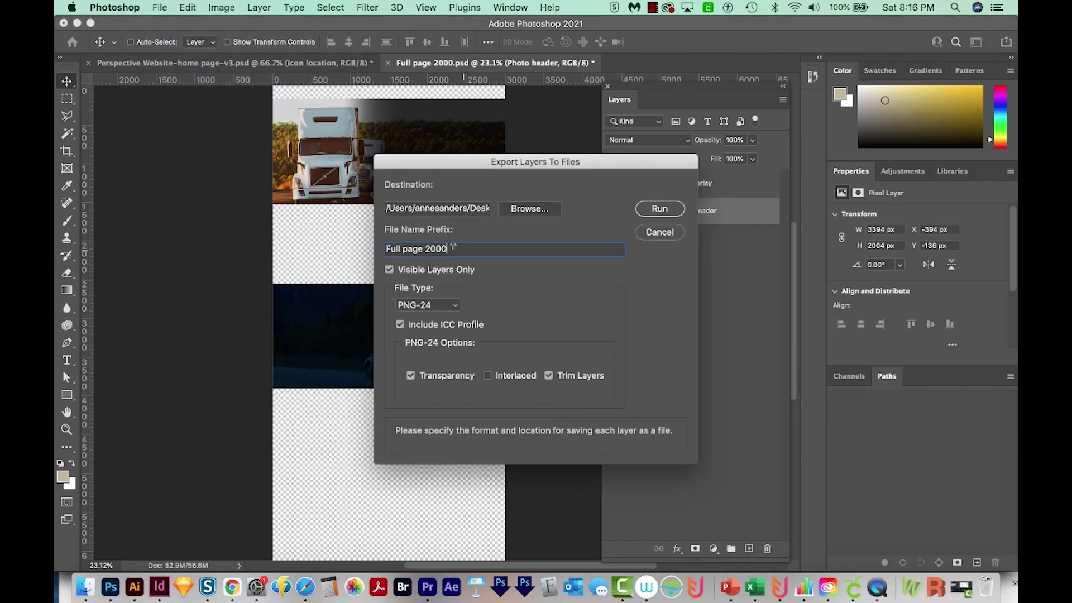
left_click(525, 209)
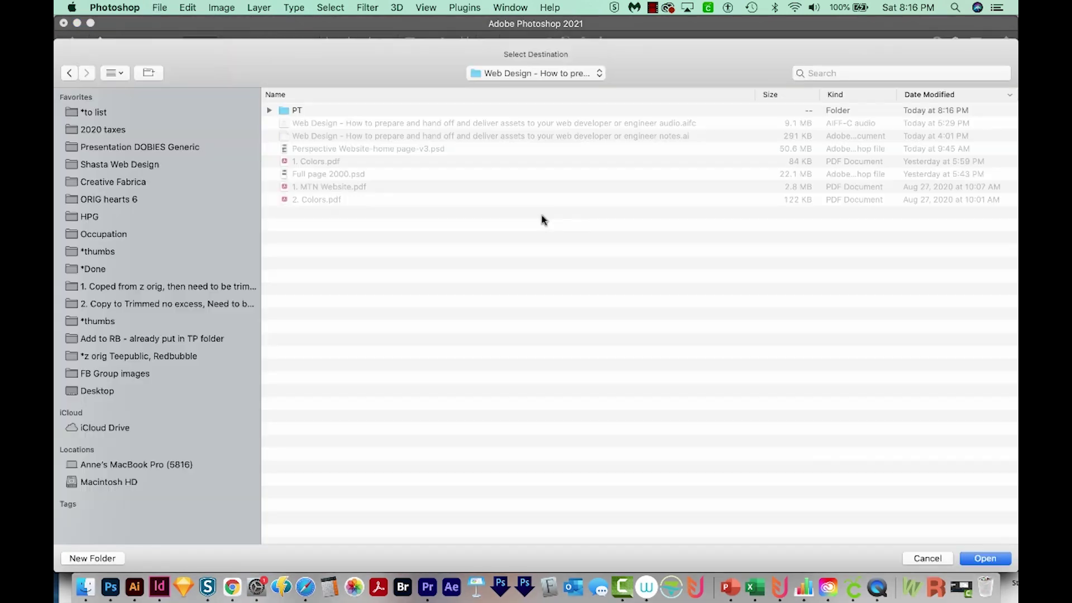
double_click(285, 111)
left_click(985, 558)
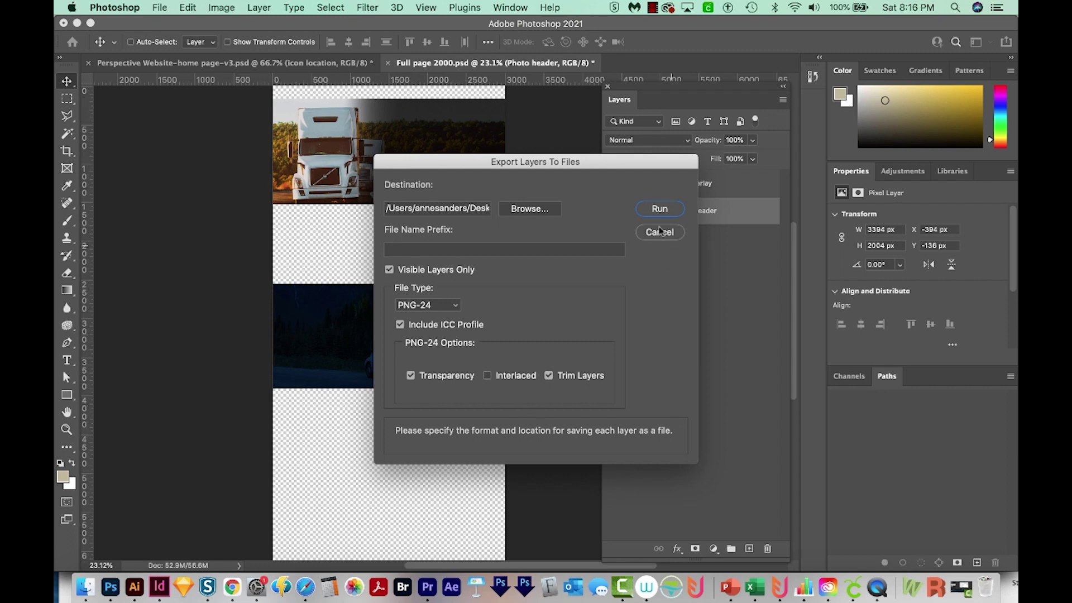
Step: Run the layer export and check the exported Photo Blue overlay and Photo header PNG files in Finder's PT folder
left_click(659, 209)
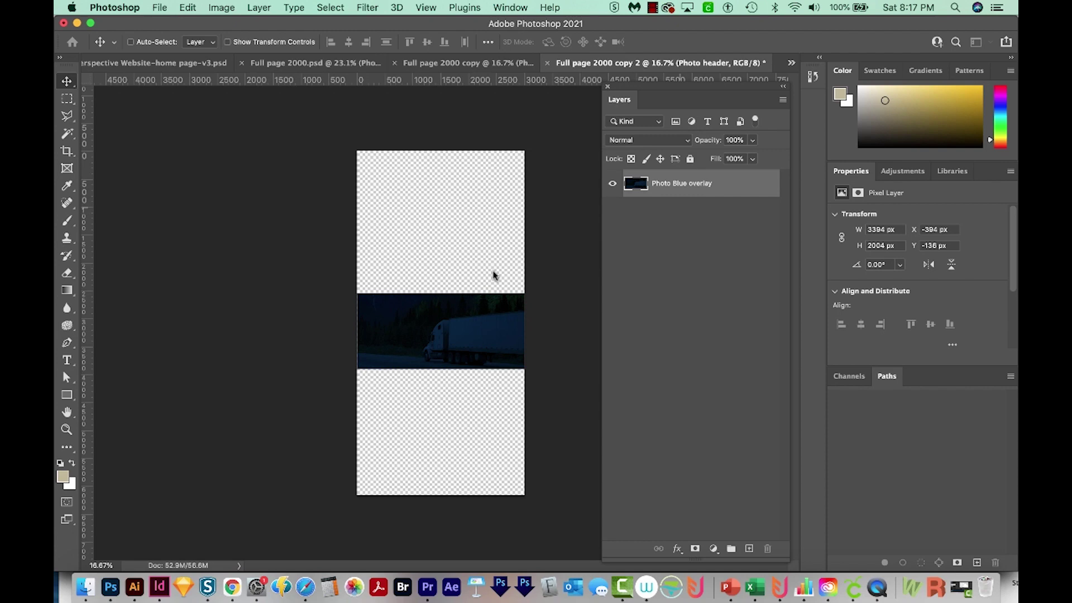
left_click(86, 587)
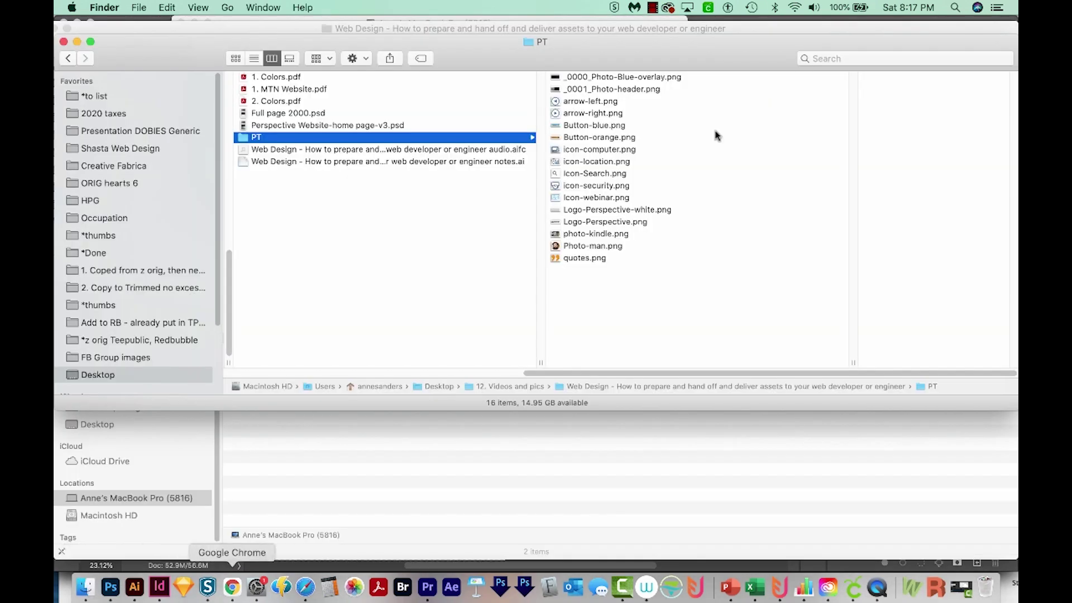
left_click(649, 78)
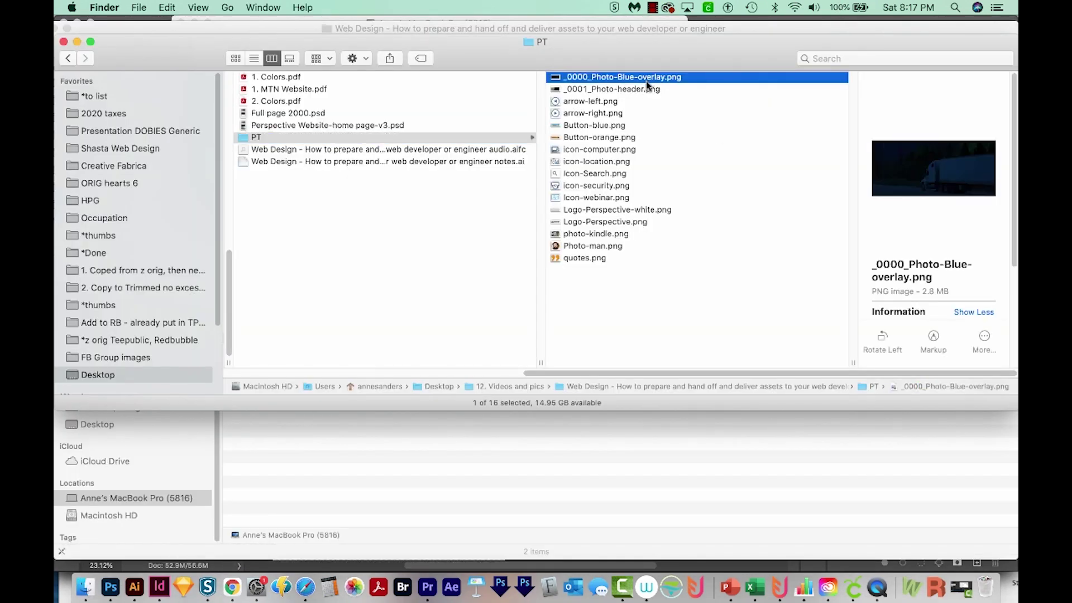
left_click(649, 88)
Step: Open A Better Finder Rename 10 and remove the first 6 characters from the two exported photo PNG file names
key("super+space")
type("ren")
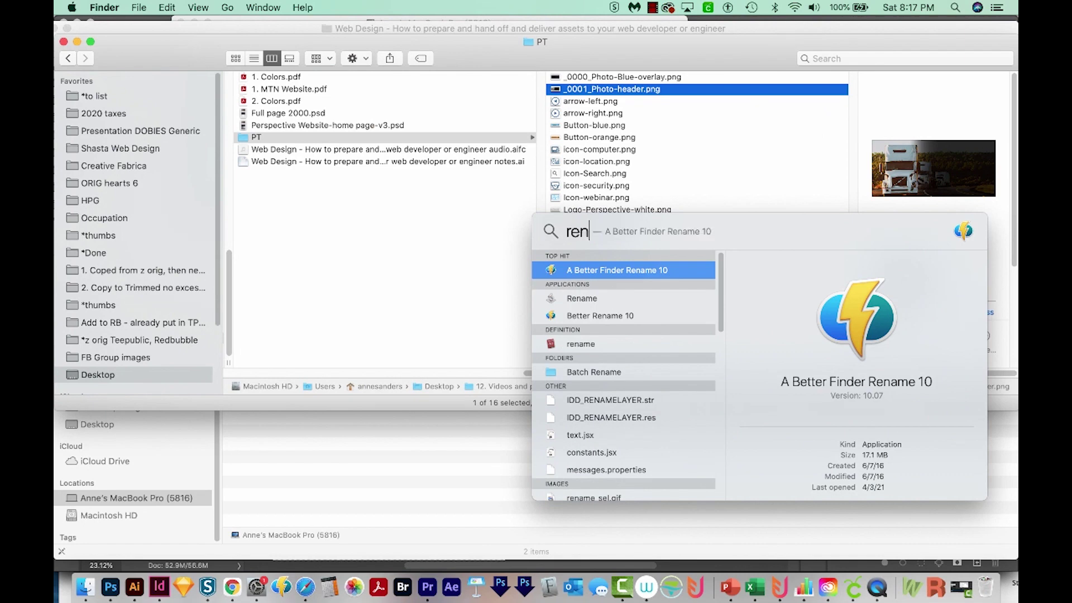
key("Return")
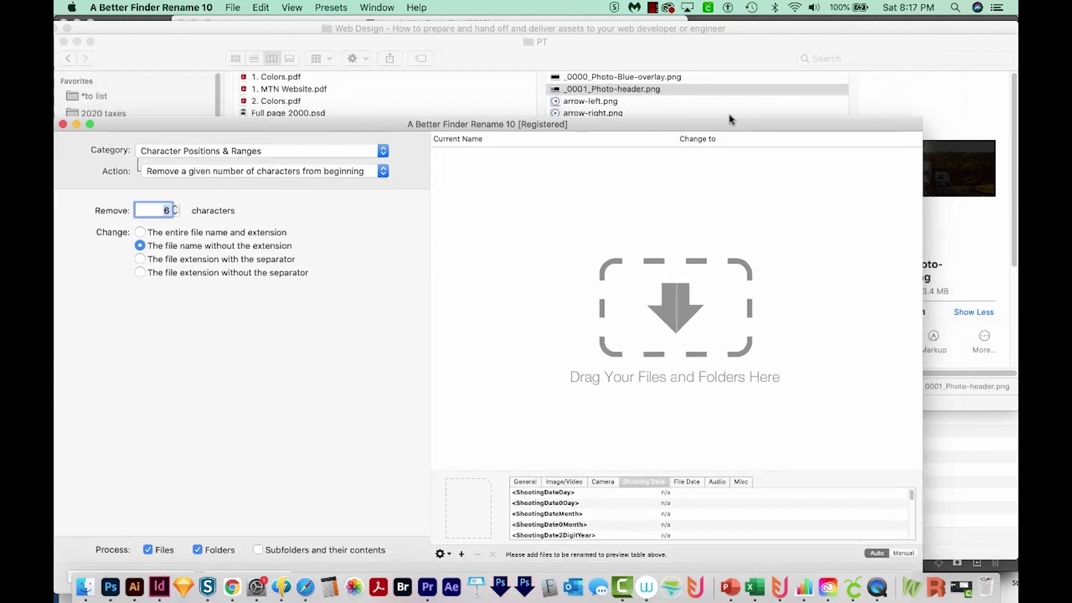
left_click(669, 72)
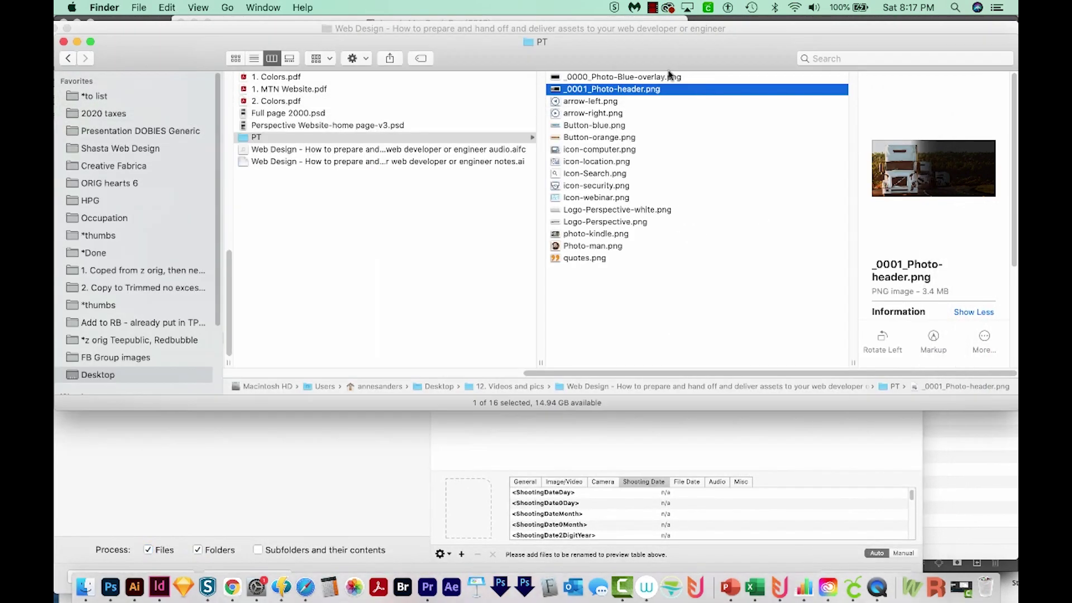
left_click(669, 77, "shift")
left_click_drag(631, 85, 422, 465)
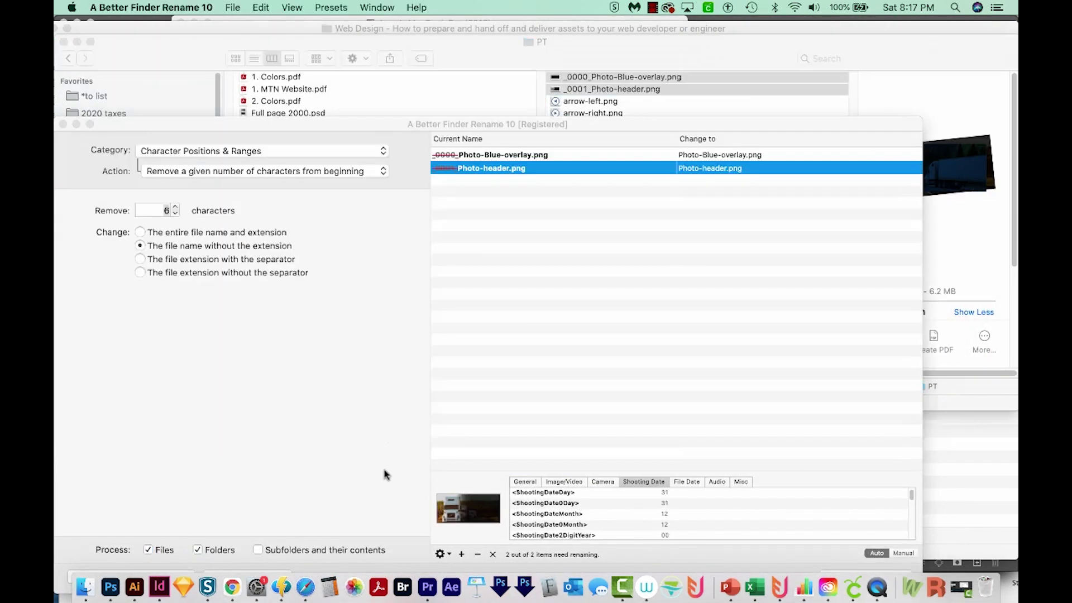
left_click_drag(639, 126, 736, 25)
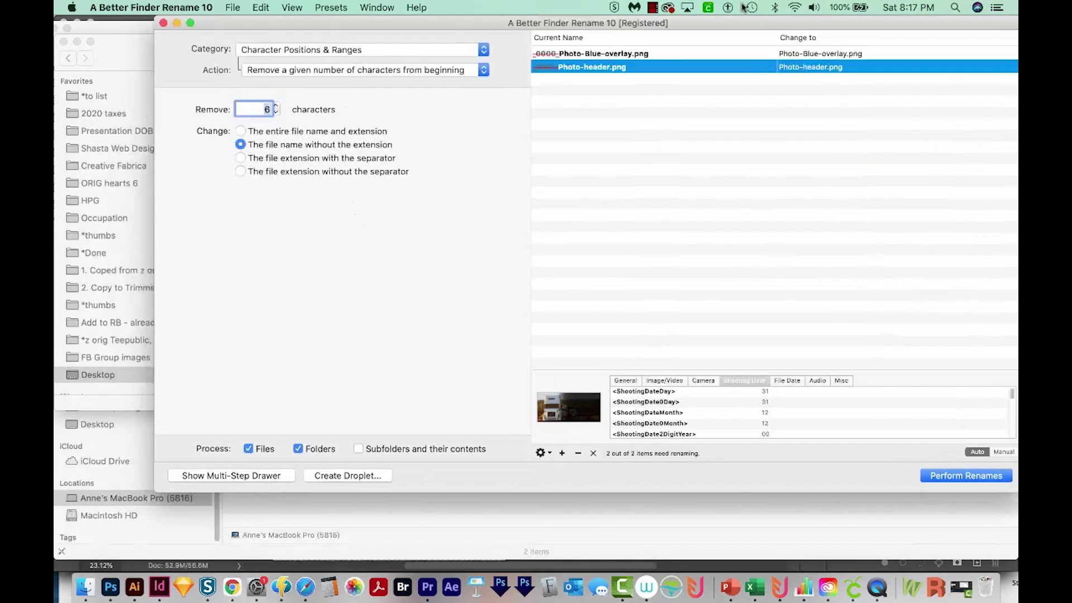
left_click(977, 475)
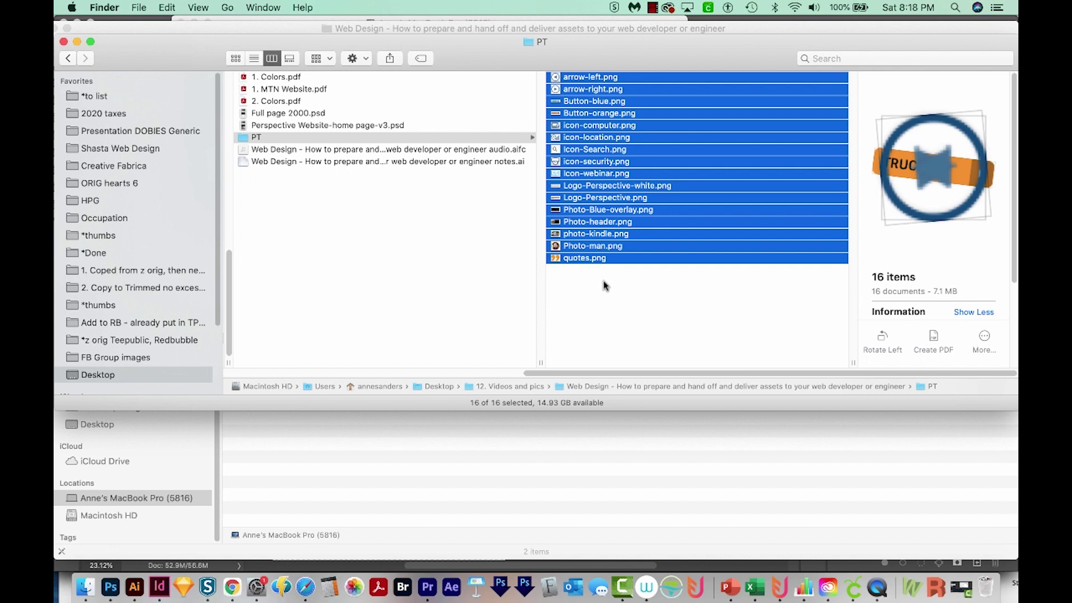
Step: Open 1. Colors.pdf from the project folder in Illustrator and examine its font names and hex color list
left_click(477, 135)
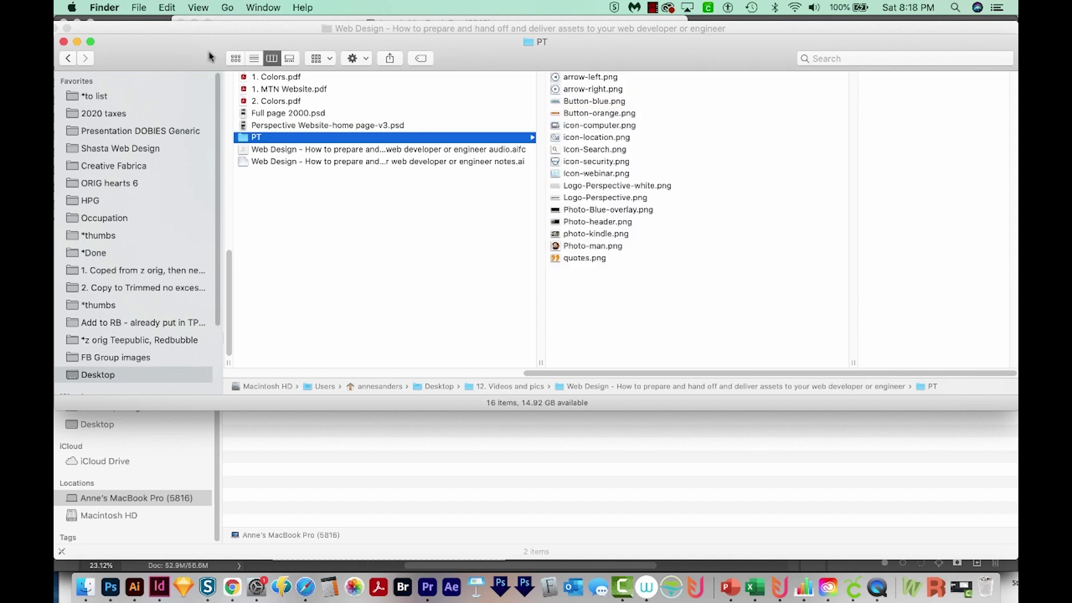
left_click(278, 77)
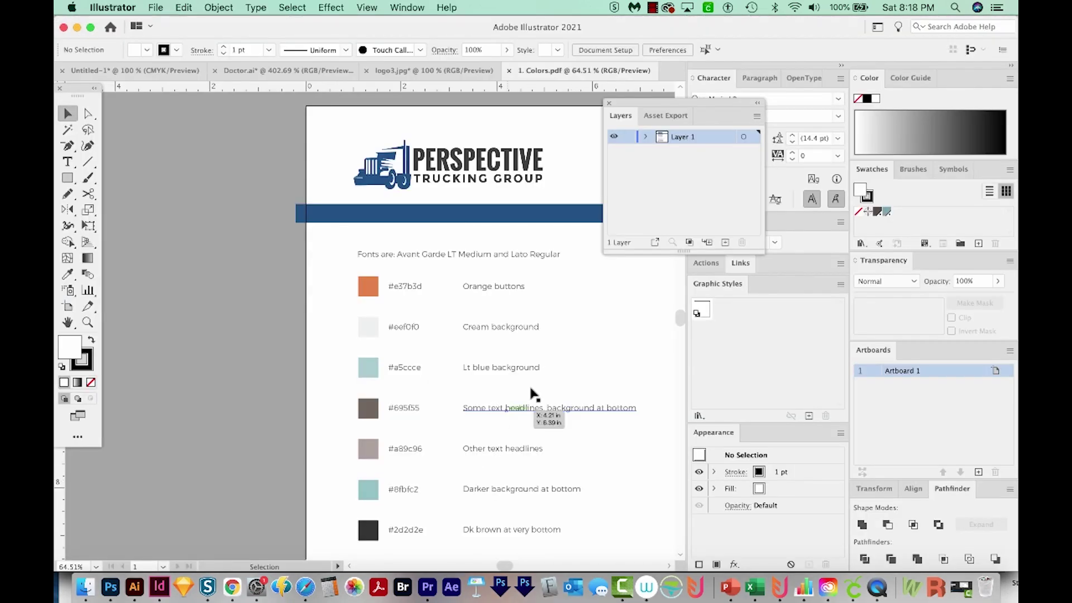
key("space")
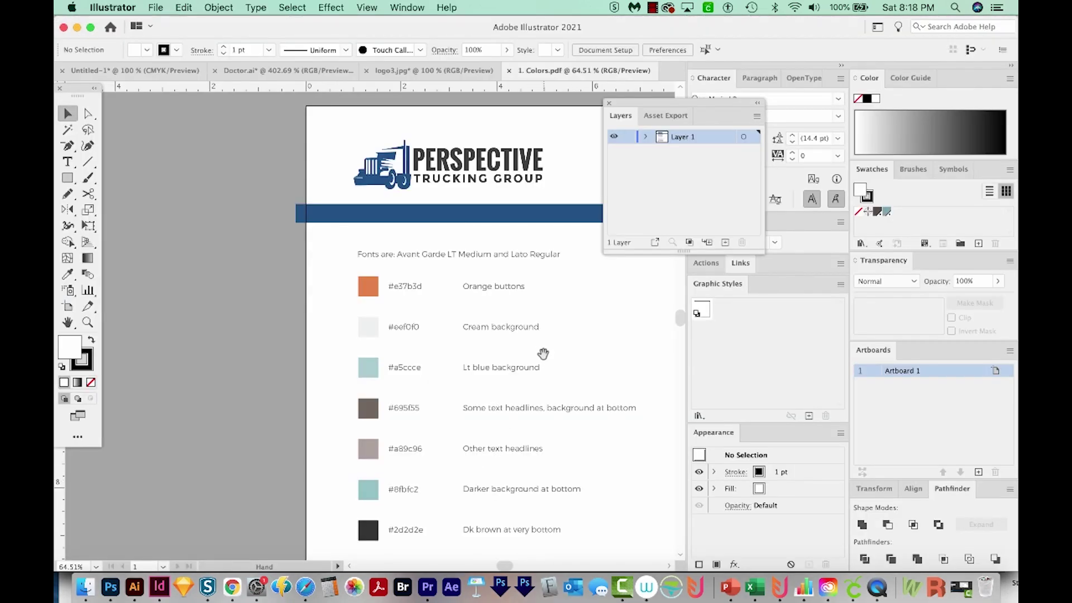
left_click_drag(540, 353, 441, 338)
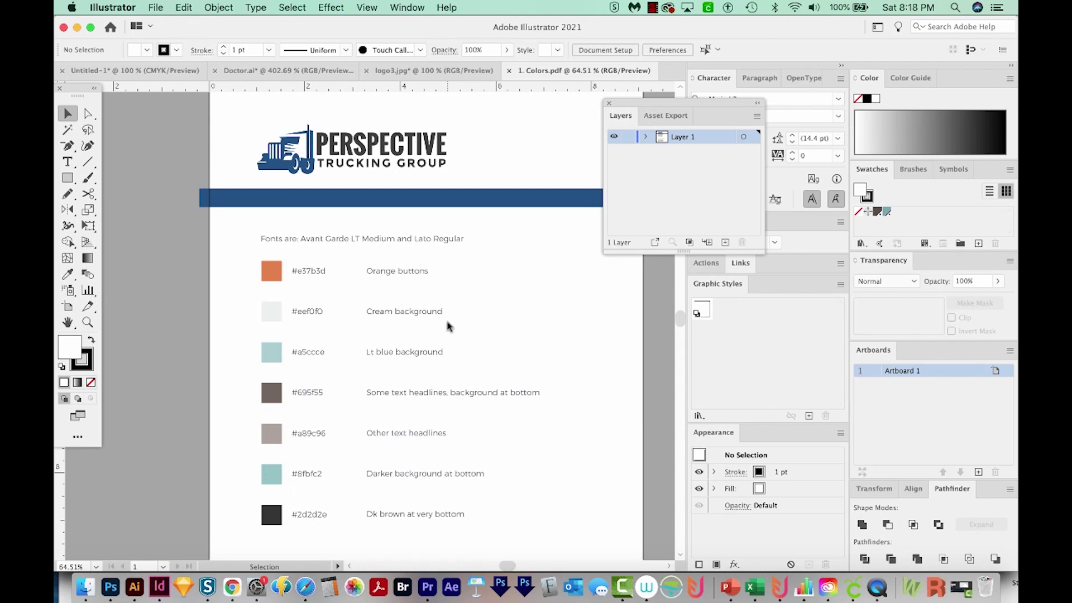
scroll(449, 332, "down", 2)
scroll(450, 332, "right", 2)
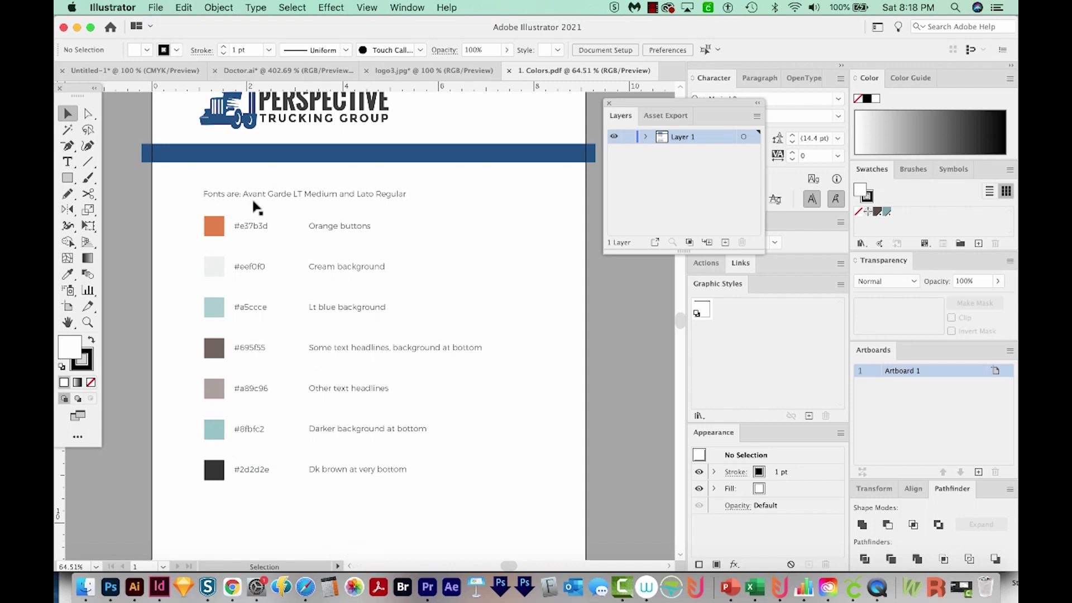
scroll(449, 297, "up", 3)
scroll(449, 297, "left", 2)
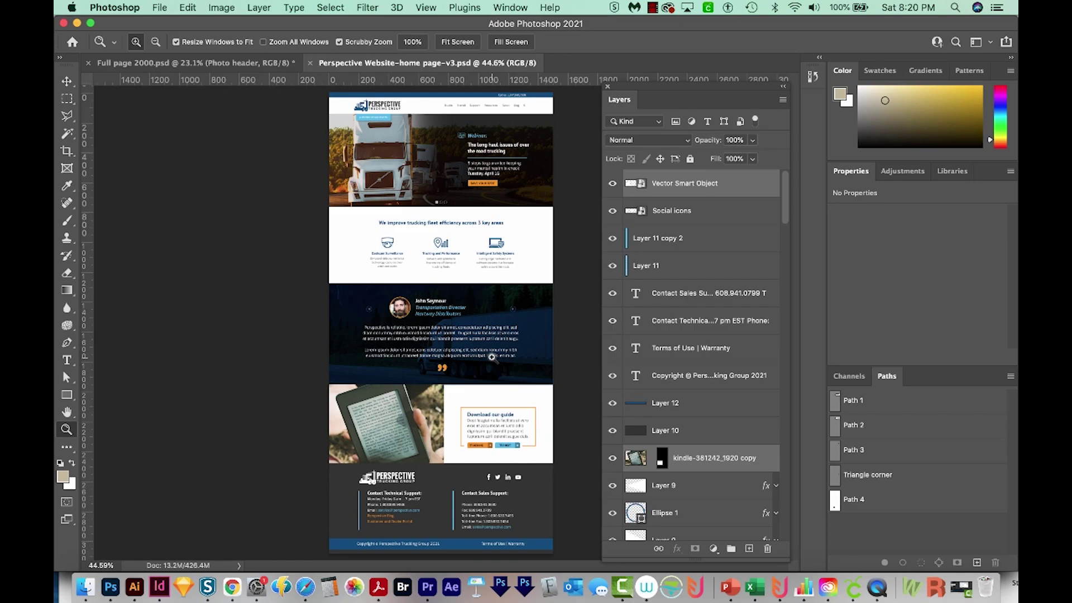
Step: In Photoshop, export Perspective Website-home page-v3.psd as a 1500 x 3084 px JPG at 100% quality
left_click(160, 8)
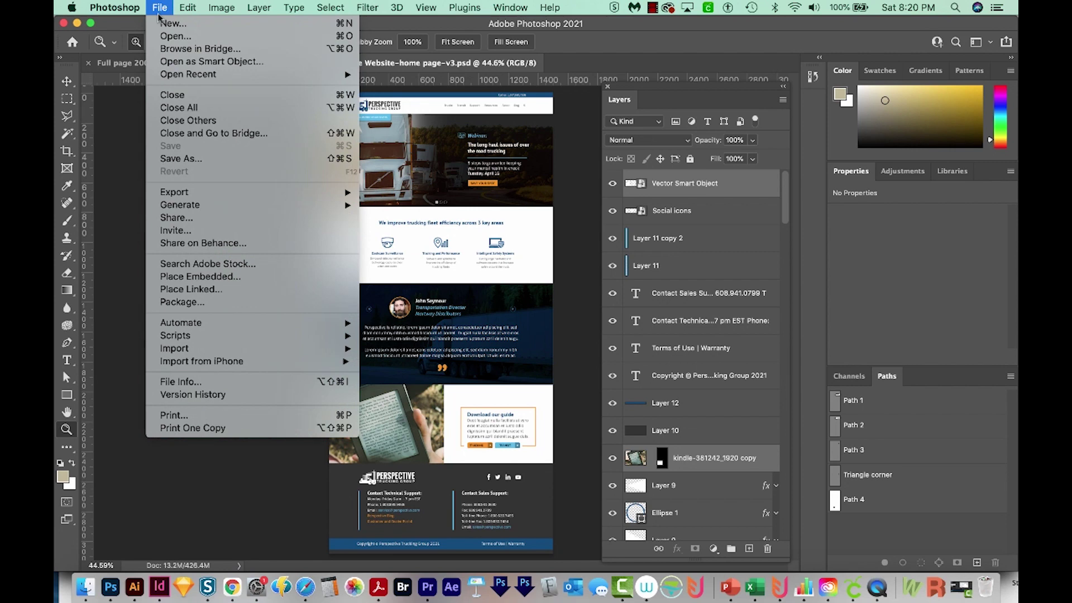
mouse_move(295, 196)
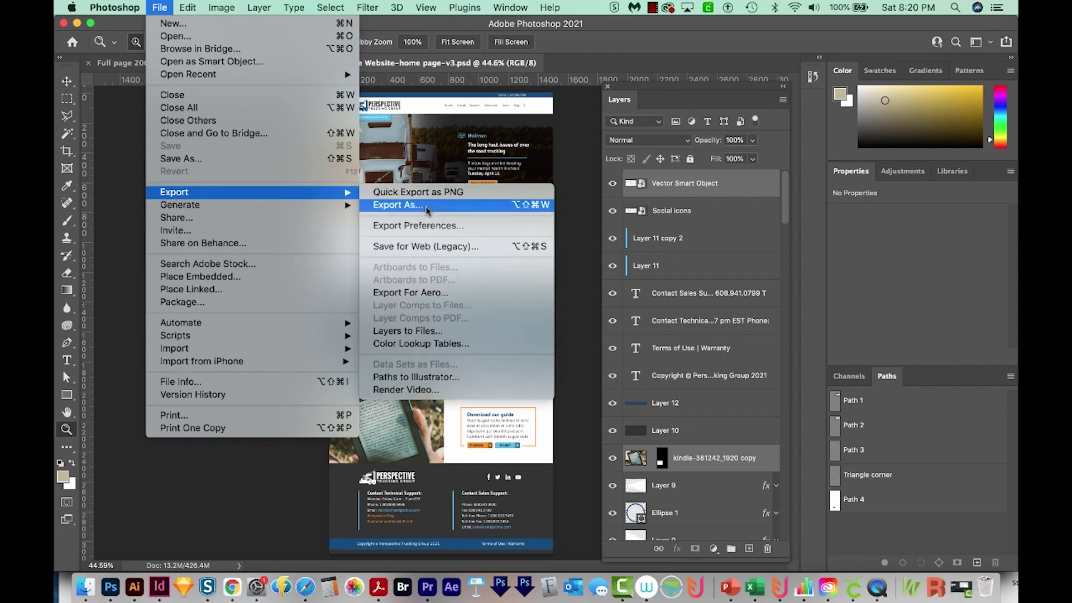
left_click(427, 208)
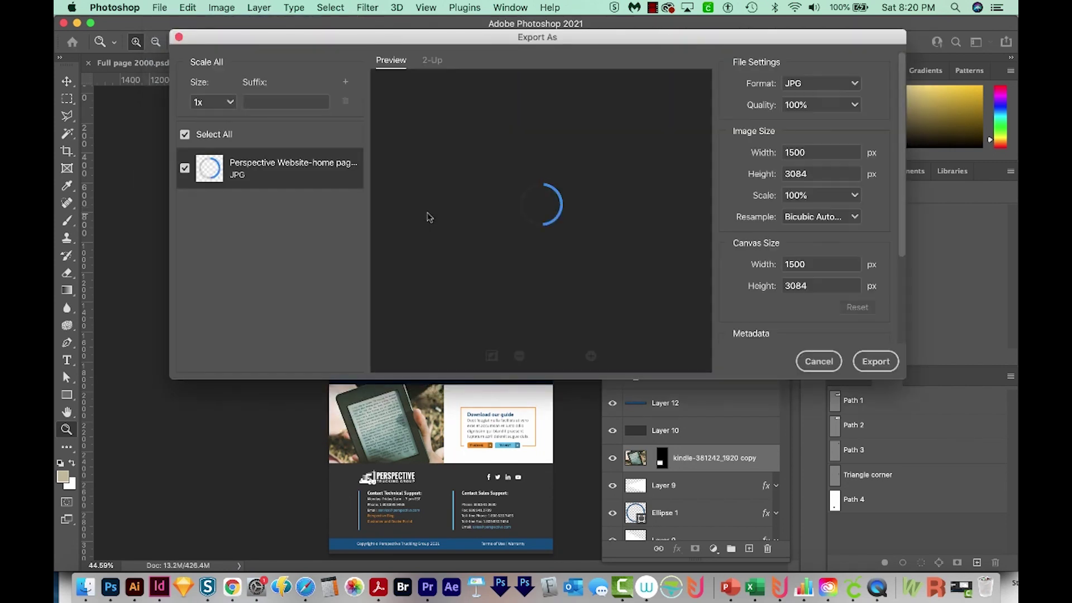
left_click(875, 362)
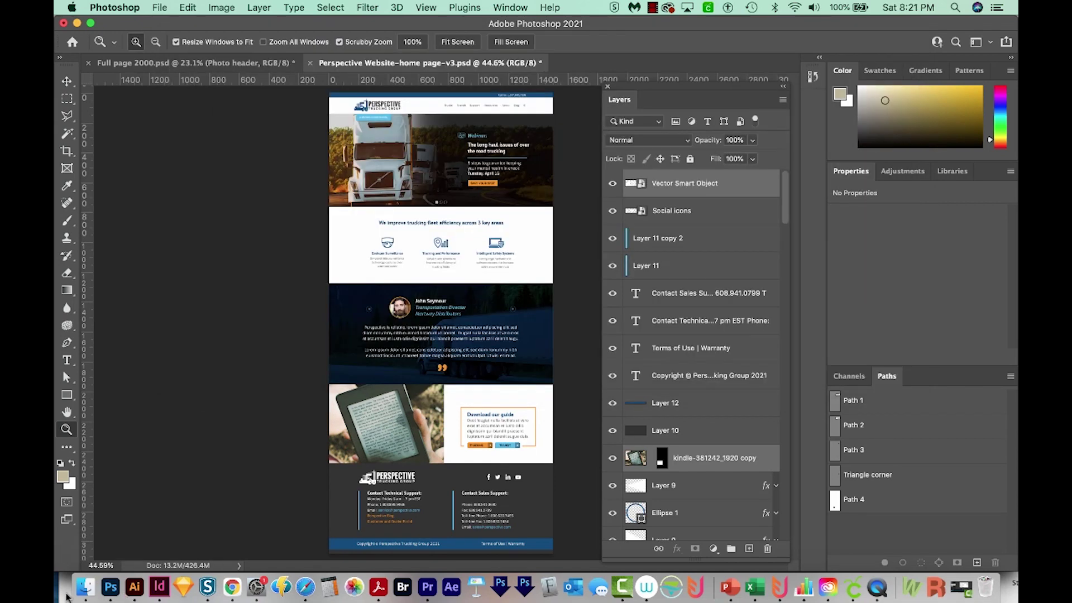
Step: Open Perspective Website-home page-v3.jpg from Finder in Acrobat and save it as Perspective Website-home page-v3.pdf
left_click(85, 586)
left_click(626, 245)
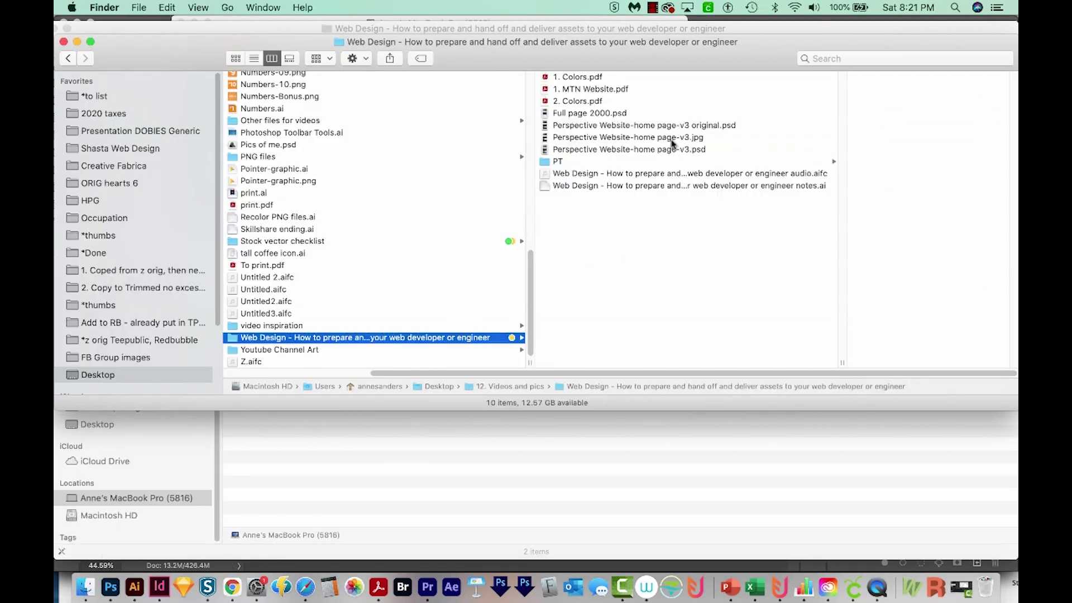
left_click_drag(666, 141, 381, 593)
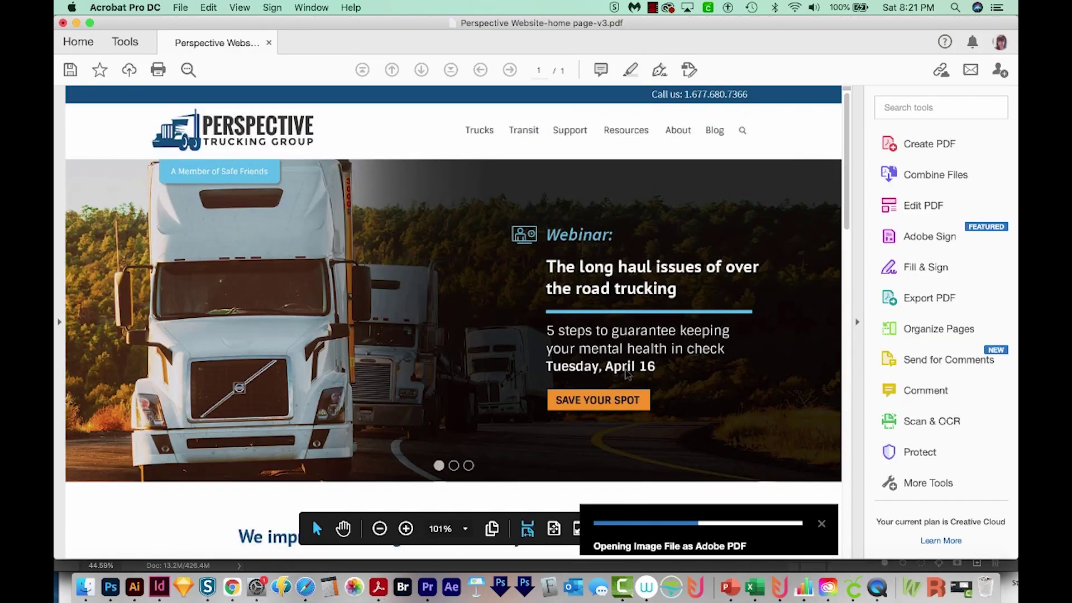
key("super+s")
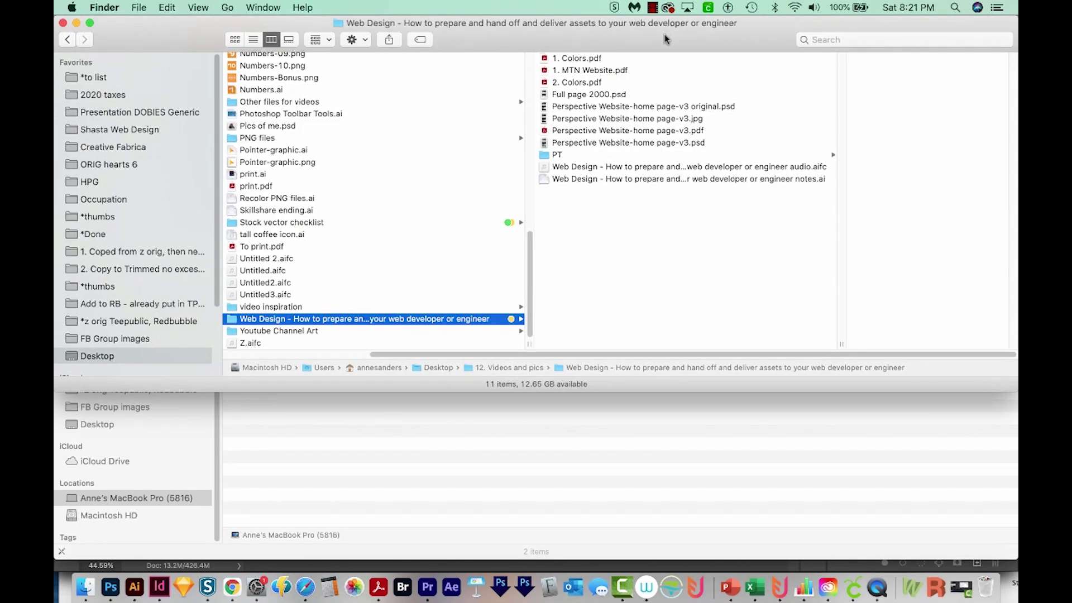
Step: Move 1. Colors.pdf and Perspective Website-home page-v3.pdf from the project folder into the PT folder in Finder
left_click(595, 156)
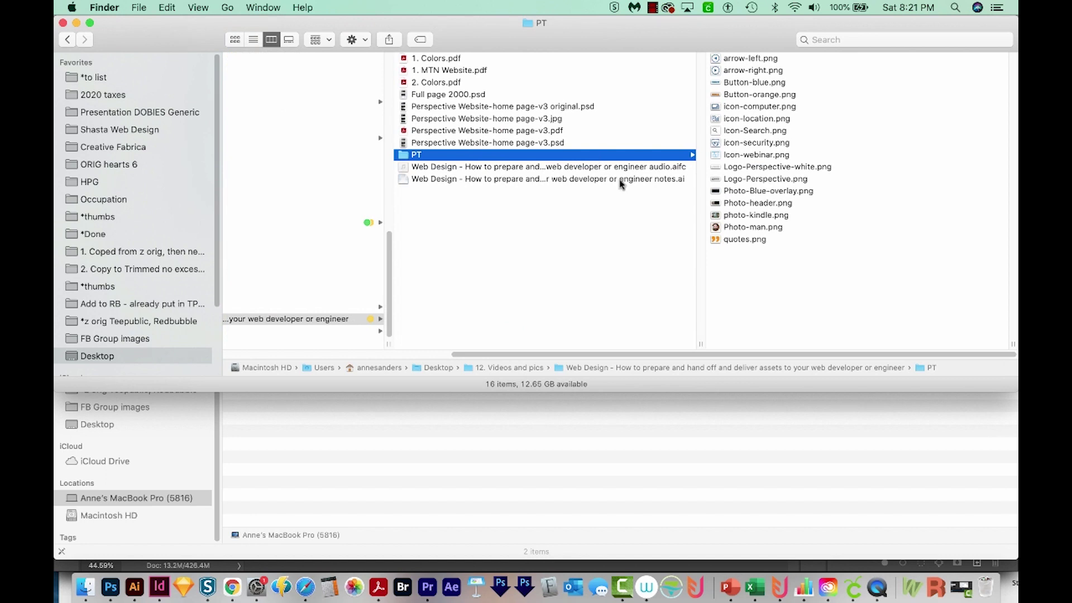
key("Left")
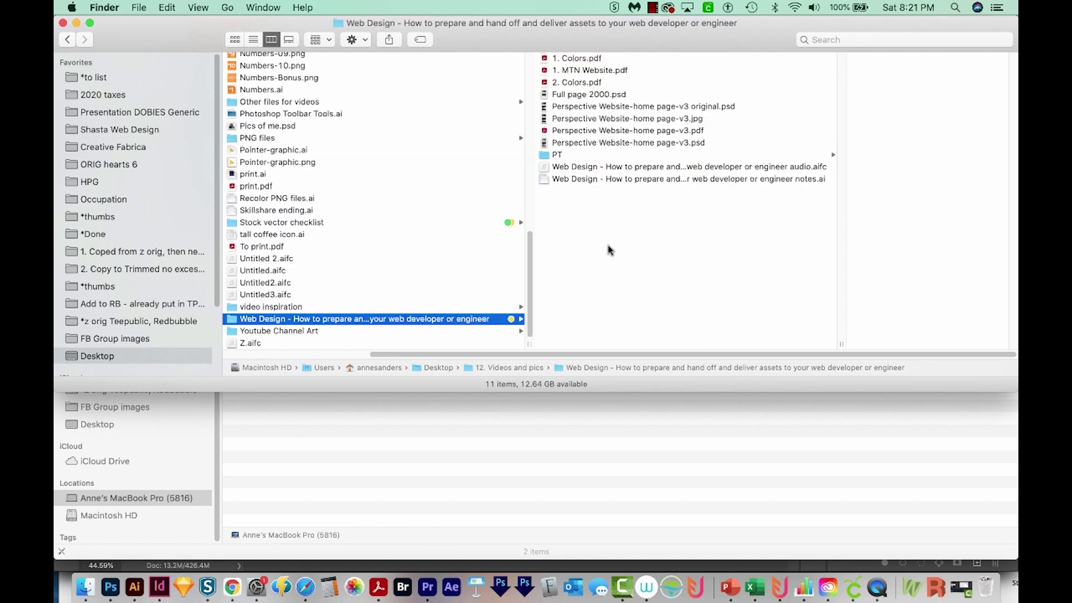
left_click(573, 59)
left_click(548, 132, "super")
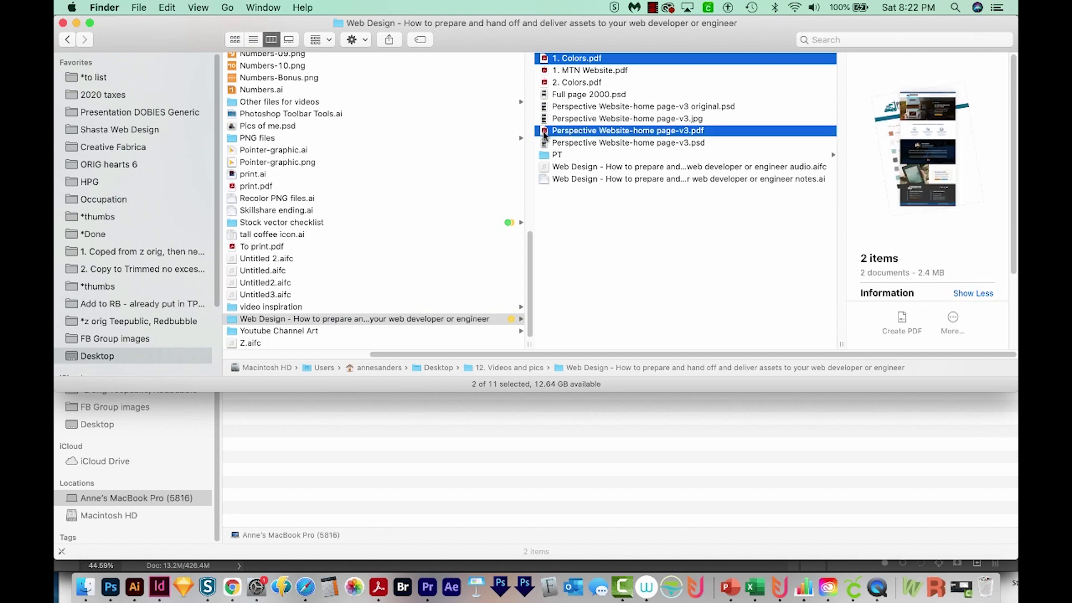
left_click_drag(544, 133, 558, 149)
Step: Rename the home page PDF in the PT folder as 2. Perspective Website-home page-v3.pdf
left_click(561, 132)
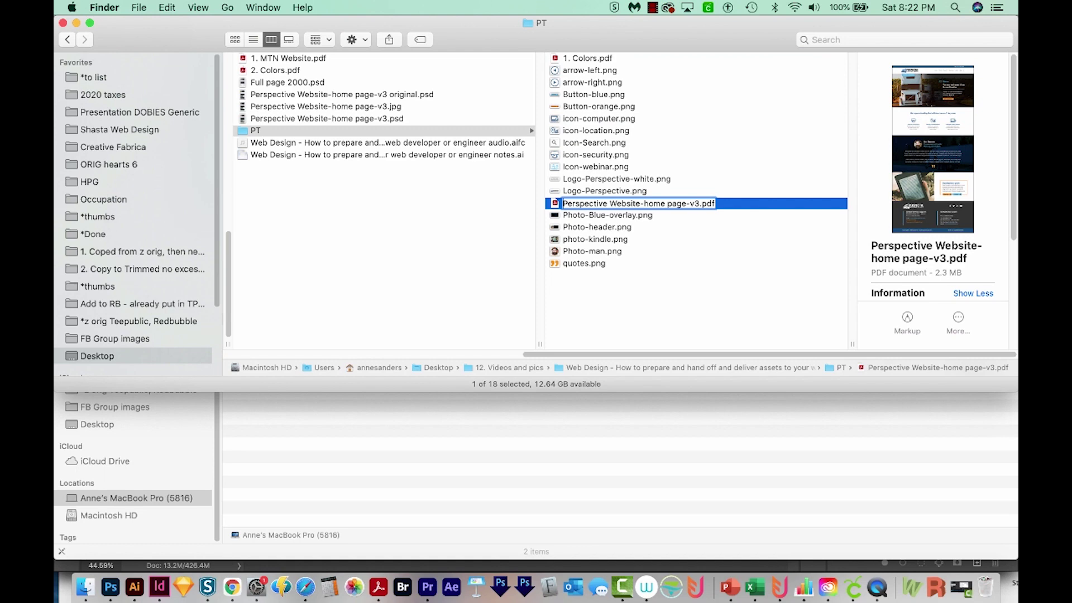
type("2.")
key("Return")
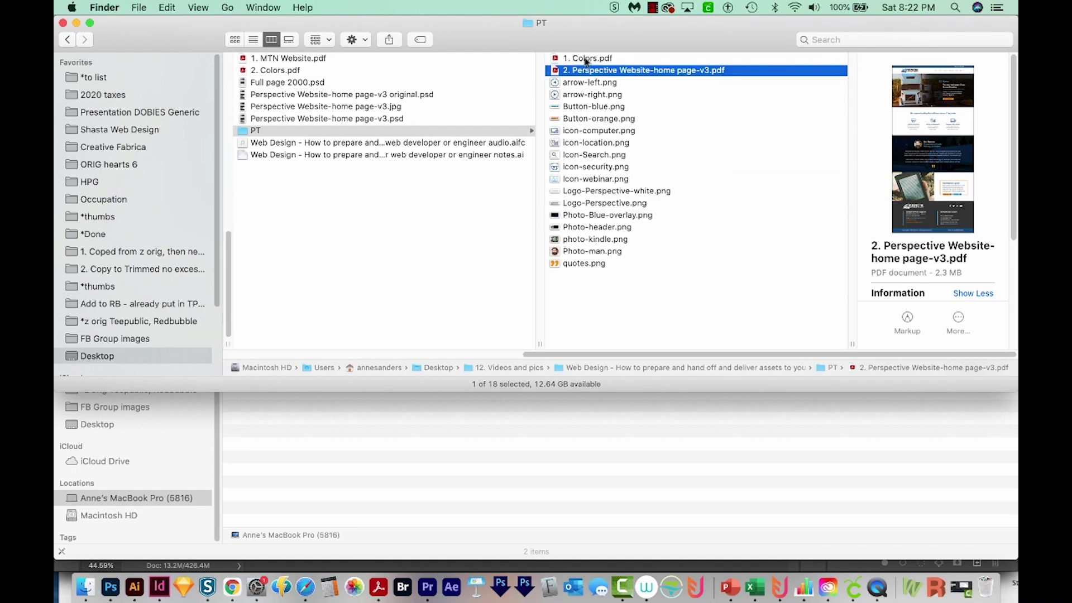
Step: Compress the PT folder into a ZIP archive
key("Left")
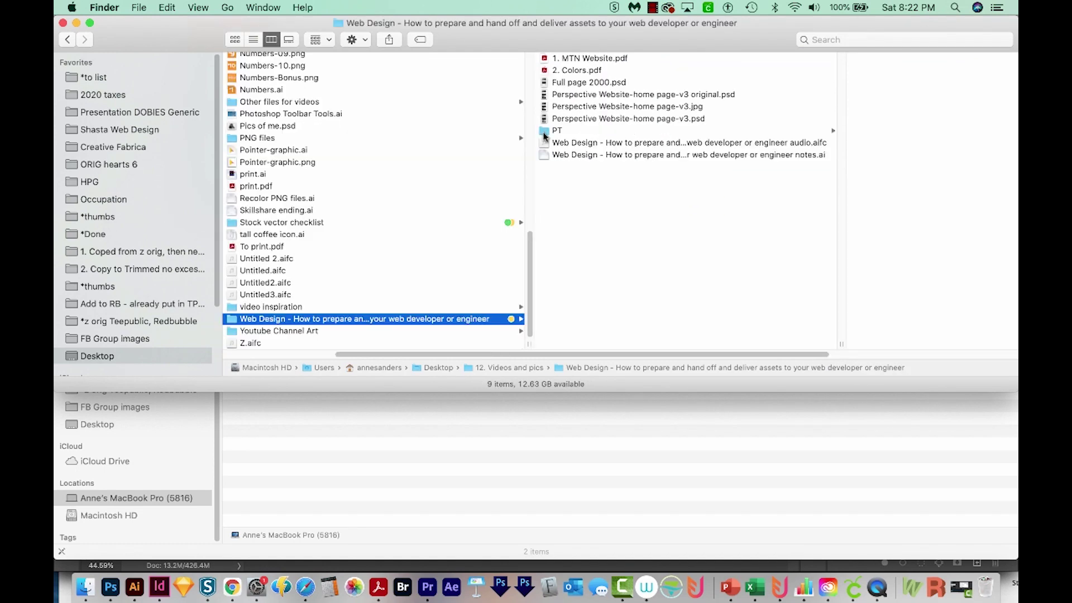
left_click(137, 8)
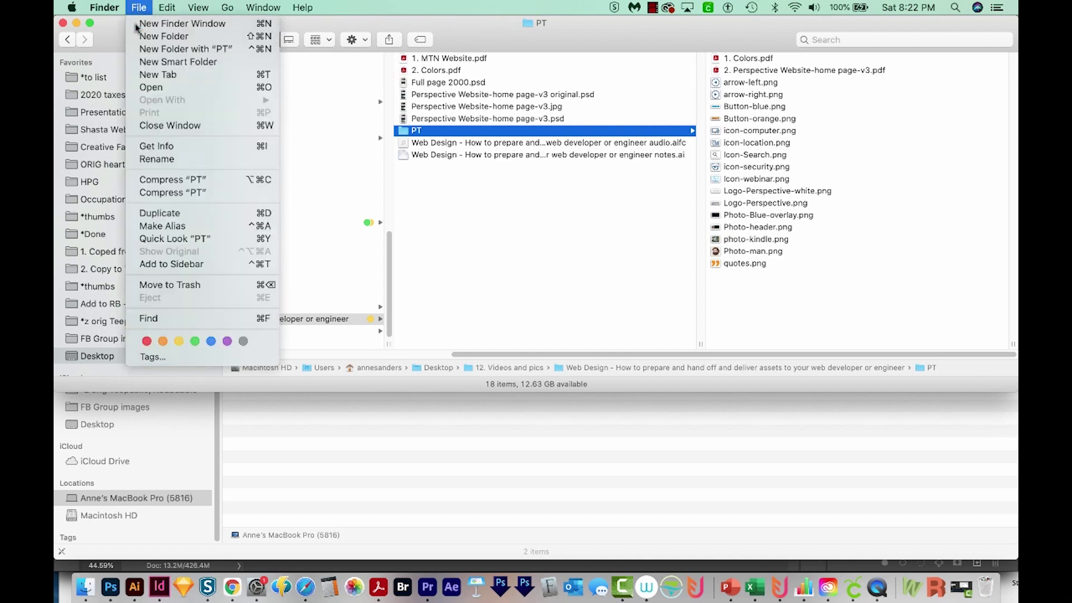
left_click(173, 180)
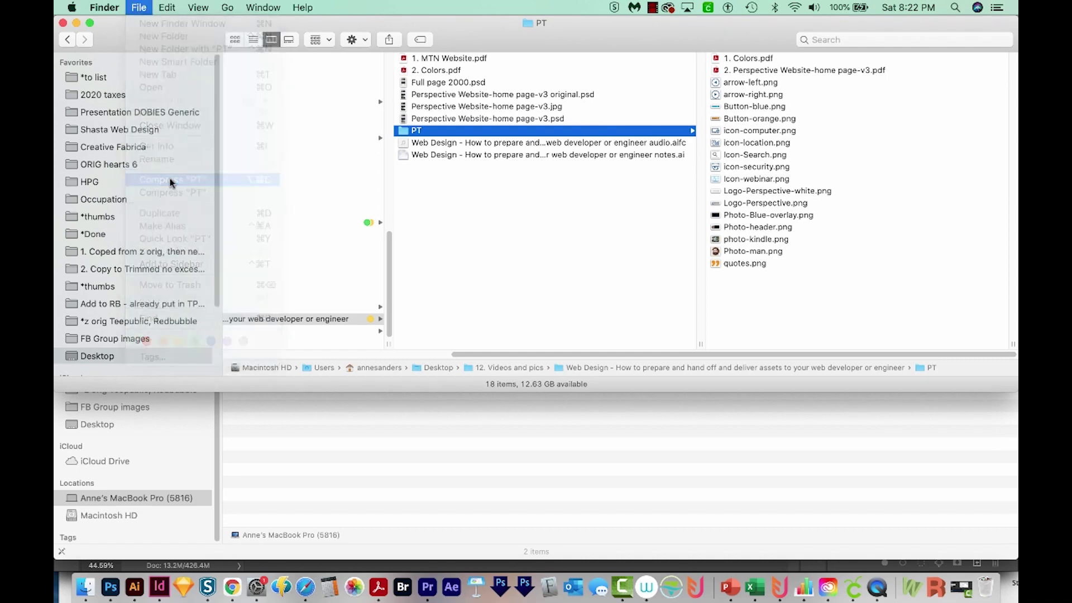
Step: Rename the PT folder's ZIP archive as PT web assets.zip
key("Return")
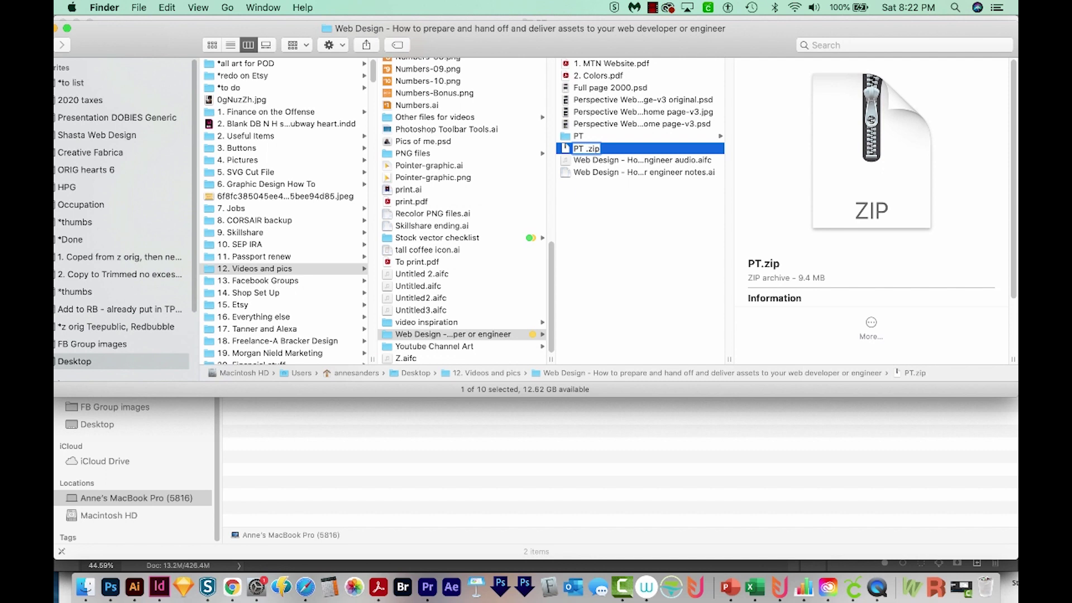
type("web assets")
key("Return")
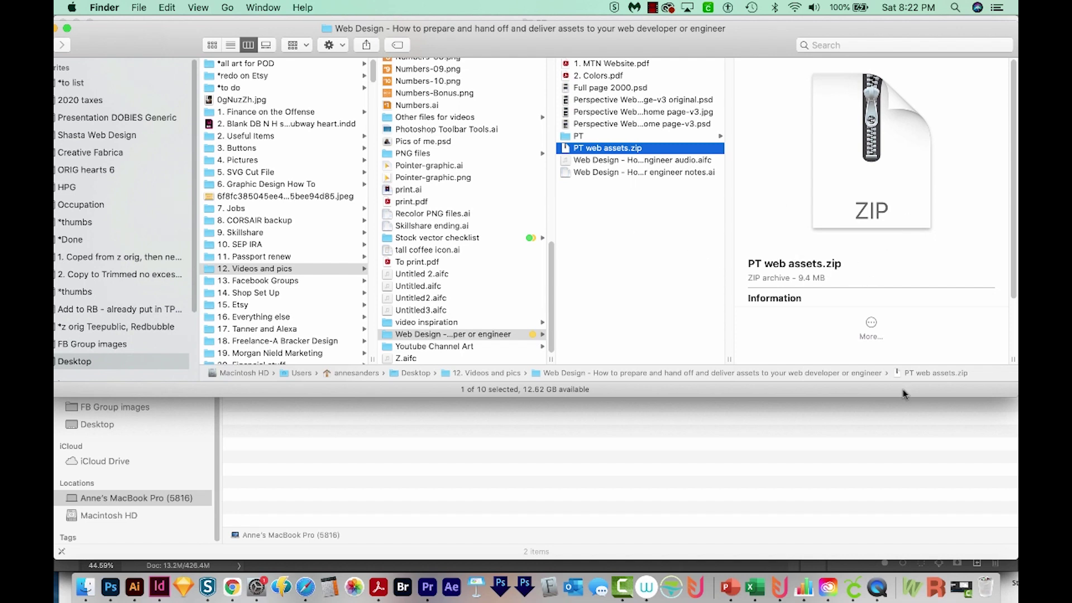
left_click_drag(1009, 394, 999, 377)
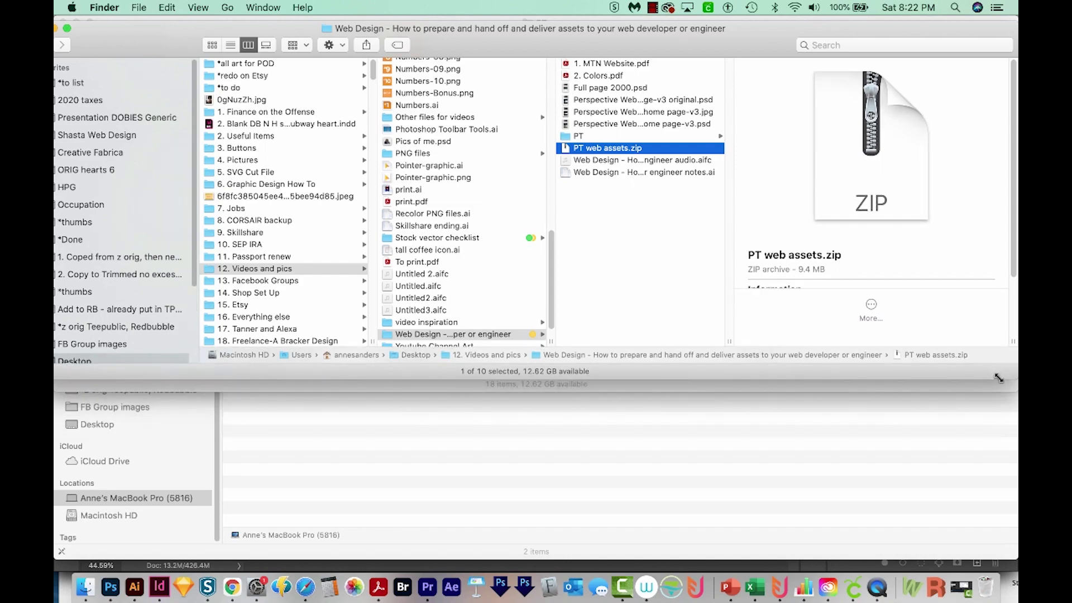